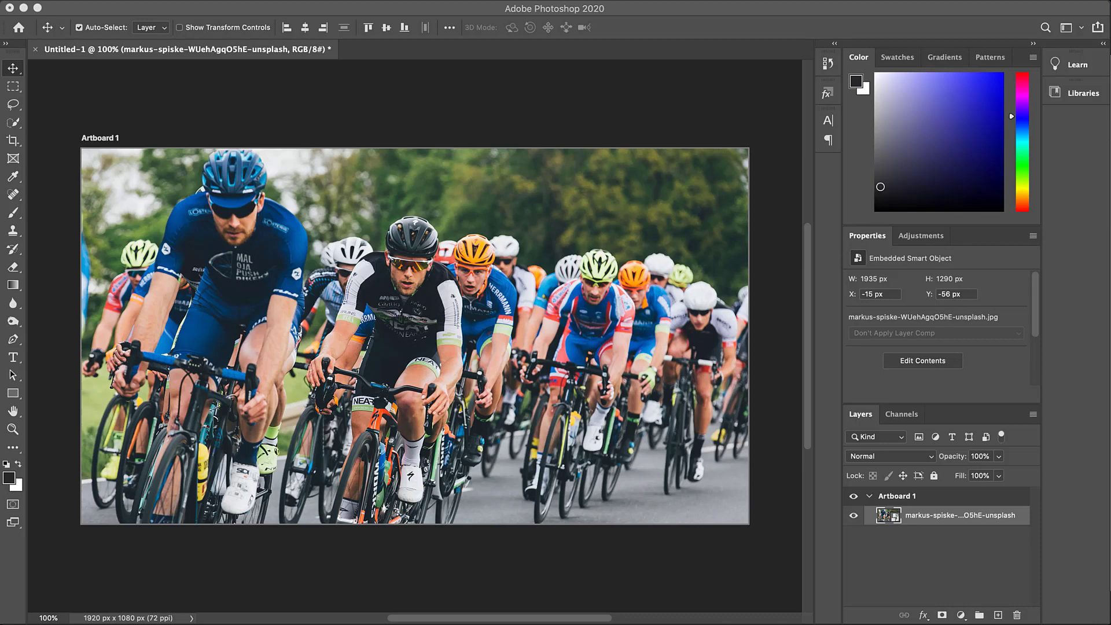
Step: Duplicate the cyclist photo layer with Cmd+J
{"action": "left_click", "coordinate": [898, 533]}
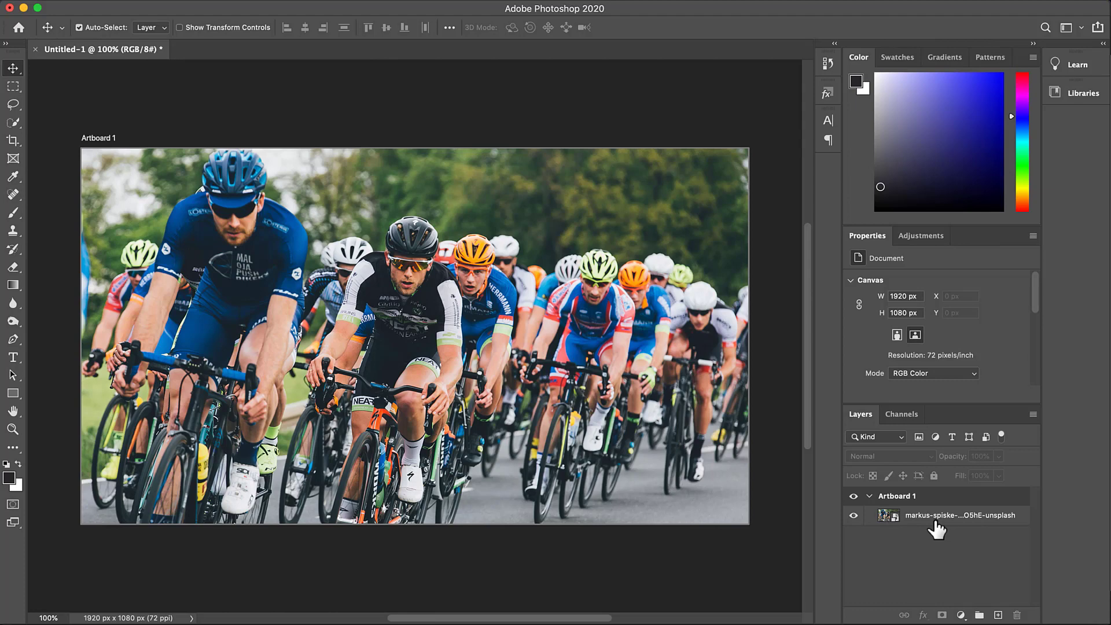
{"action": "key", "text": "super"}
{"action": "left_click", "coordinate": [873, 520]}
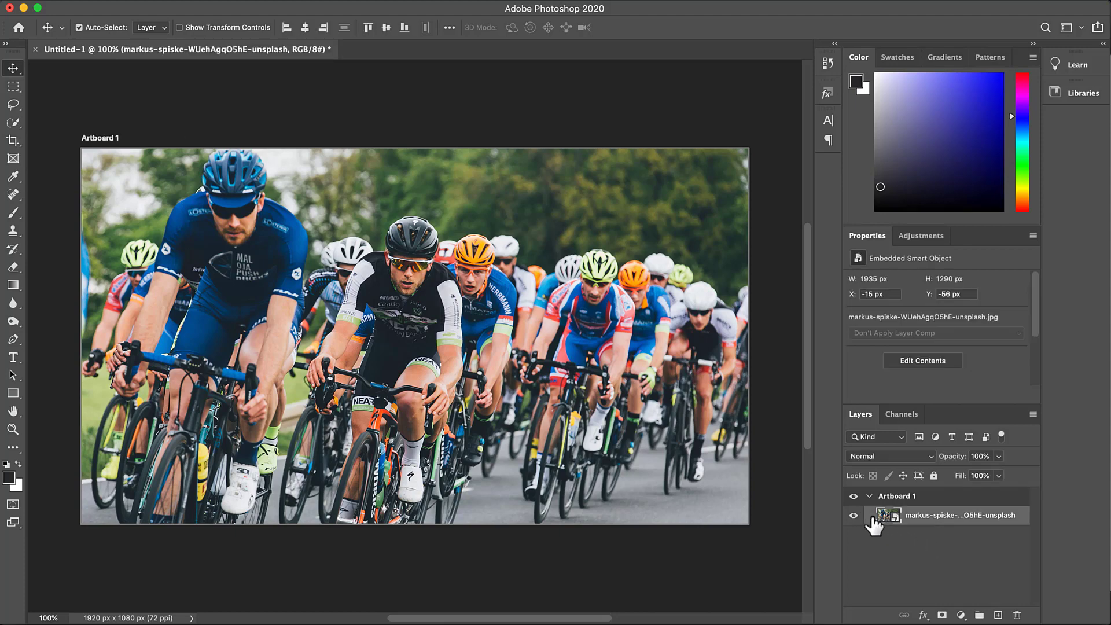
{"action": "key", "text": "super+j"}
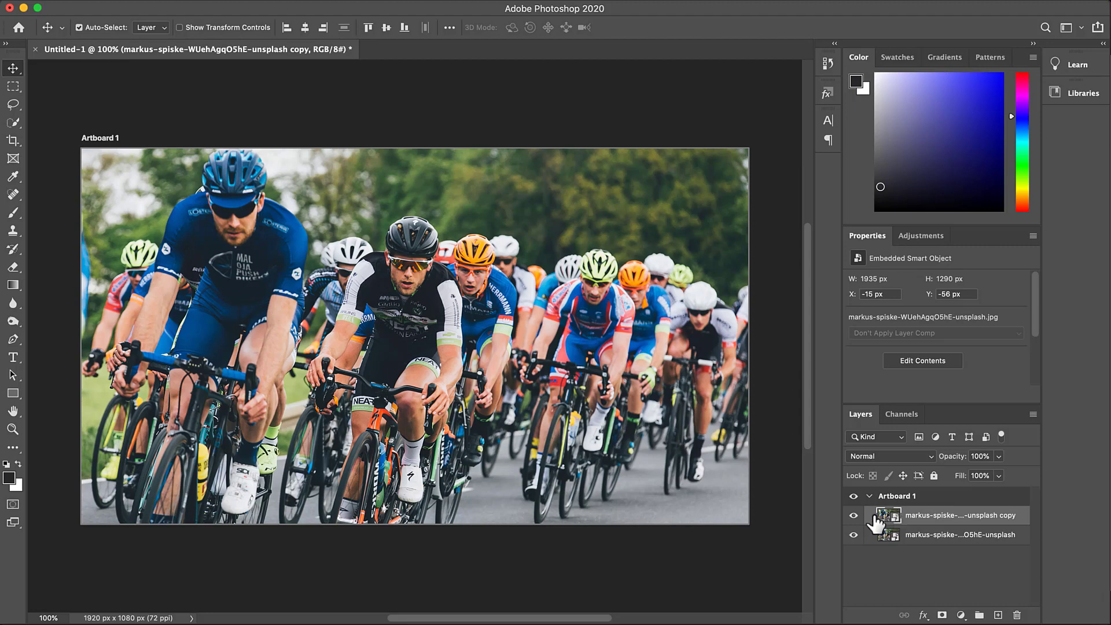
Step: Add a Black & White adjustment layer and merge it into the photo copy
{"action": "left_click", "coordinate": [961, 616]}
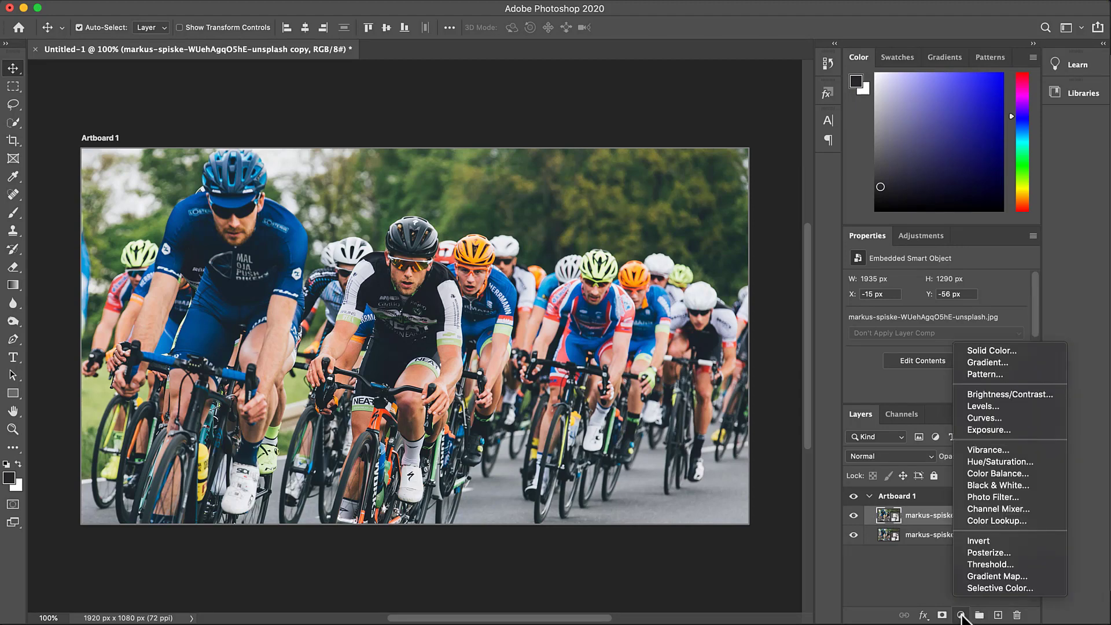
{"action": "left_click", "coordinate": [1001, 483]}
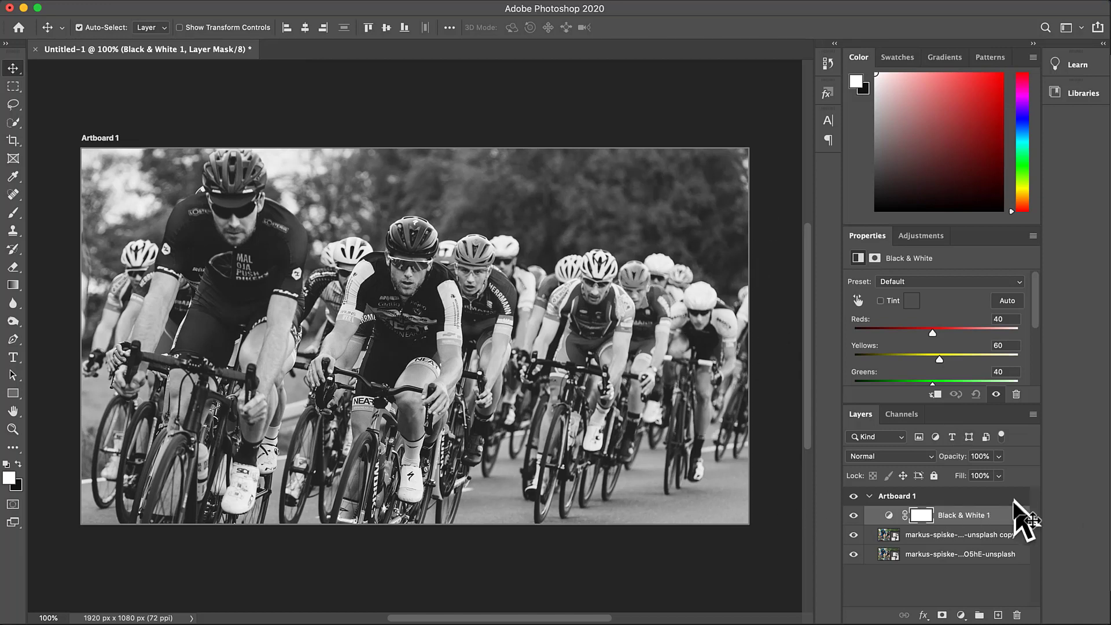
{"action": "left_click", "coordinate": [996, 535]}
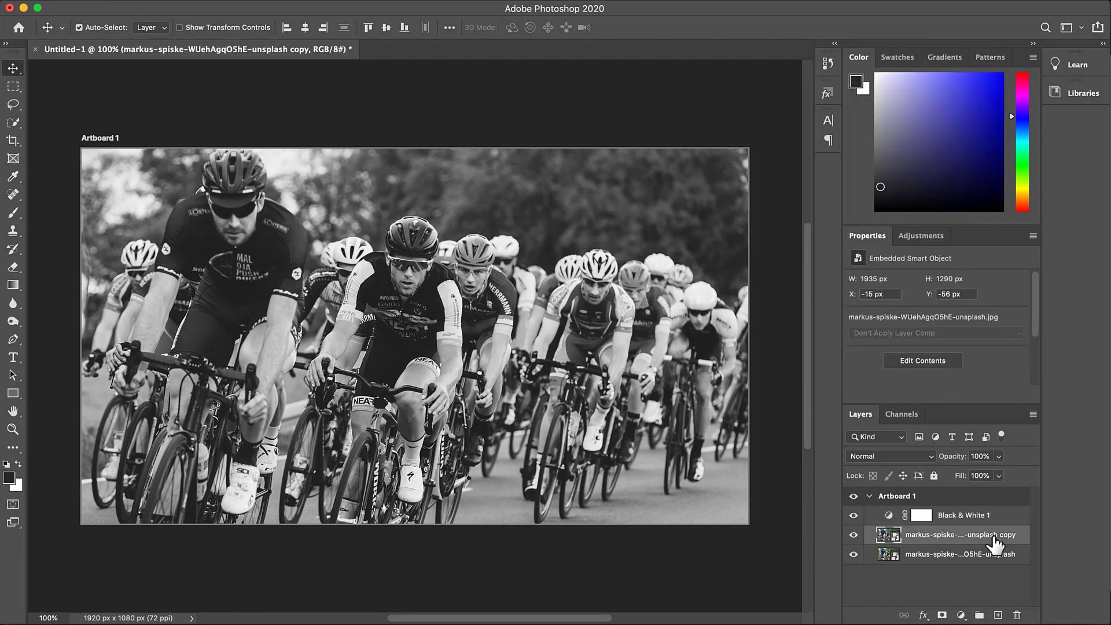
{"action": "left_click", "coordinate": [998, 517], "text": "shift"}
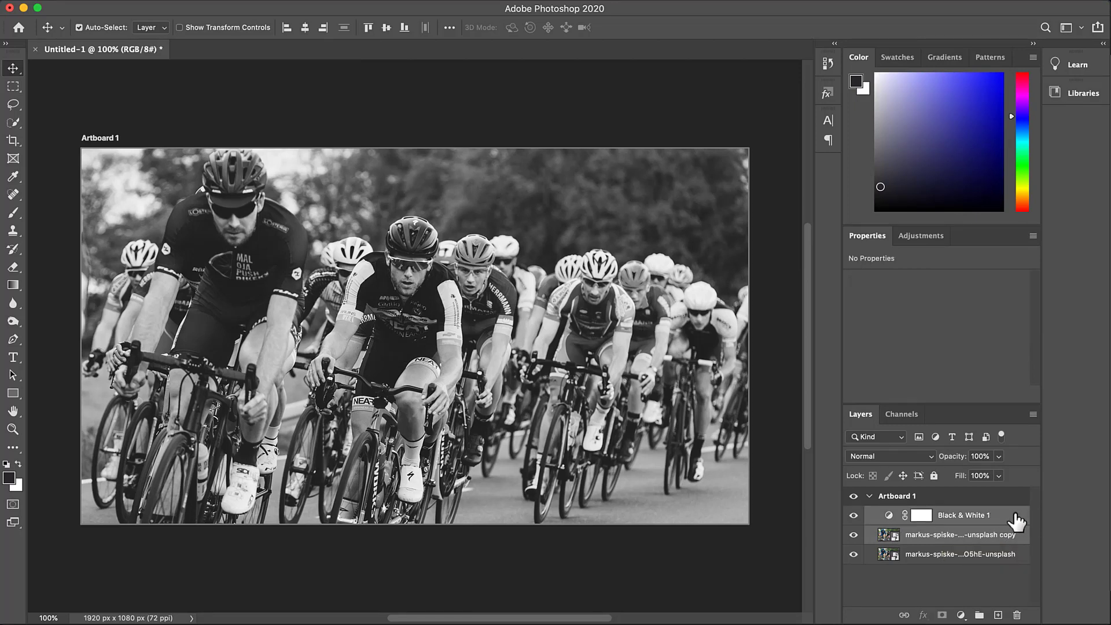
{"action": "key", "text": "super+e"}
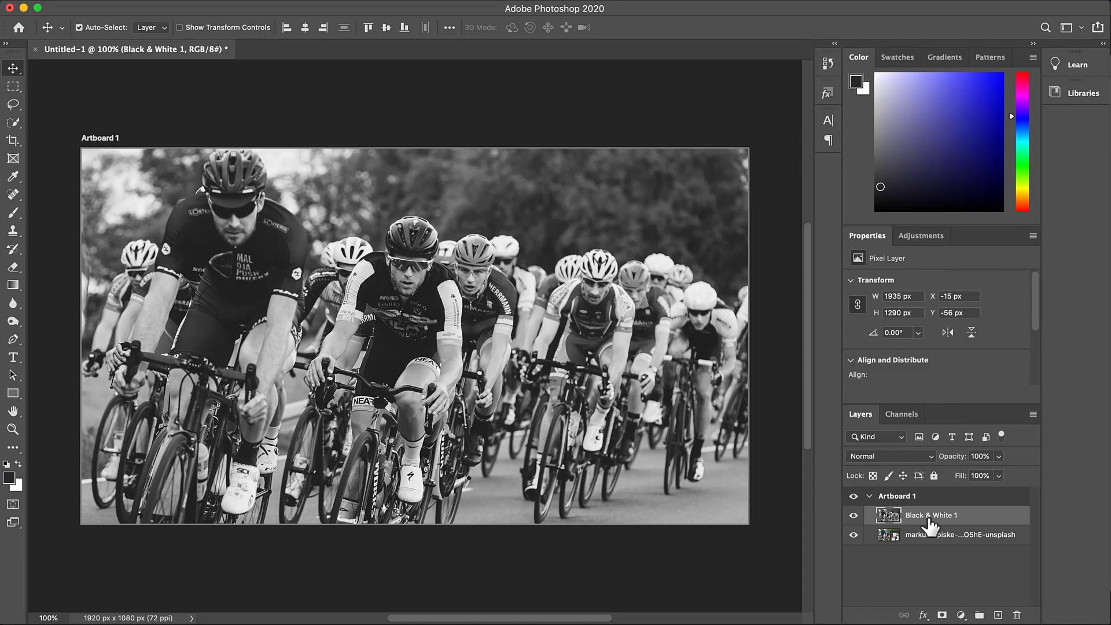
Step: Add a colorized Hue/Saturation layer at hue 225, saturation 37, lightness +85
{"action": "left_click", "coordinate": [960, 615]}
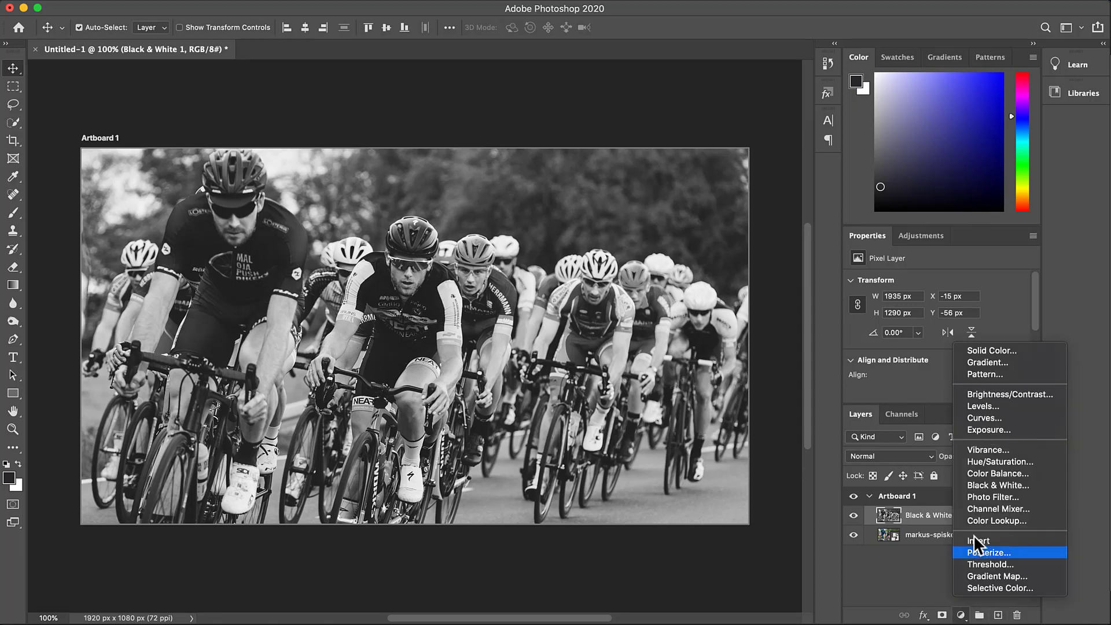
{"action": "left_click", "coordinate": [1014, 462]}
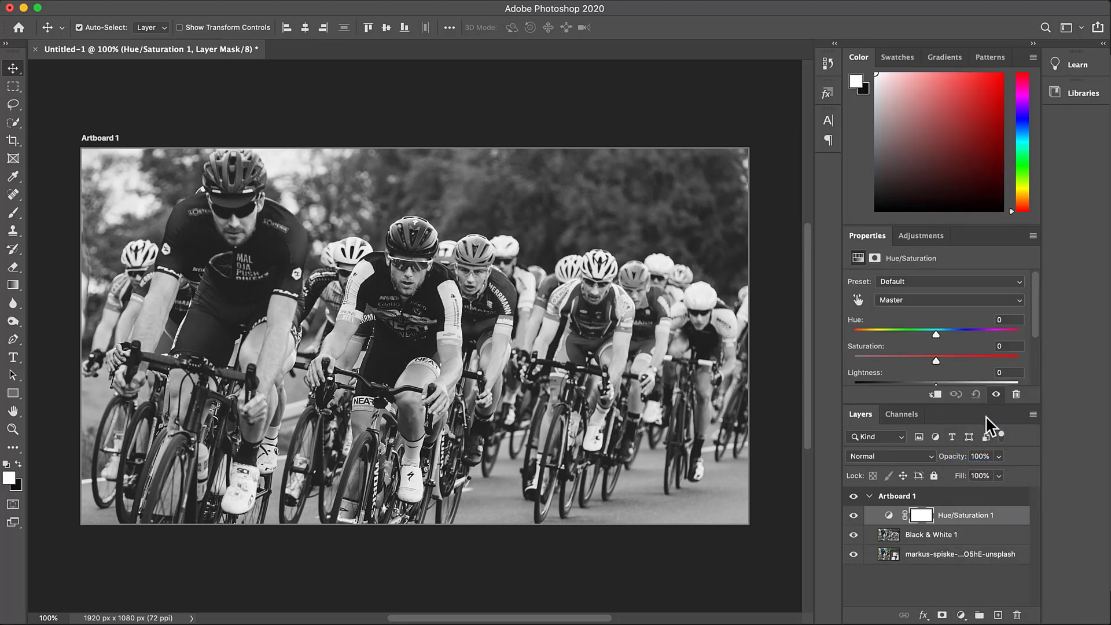
{"action": "scroll", "coordinate": [905, 311], "scroll_direction": "down", "scroll_amount": 3}
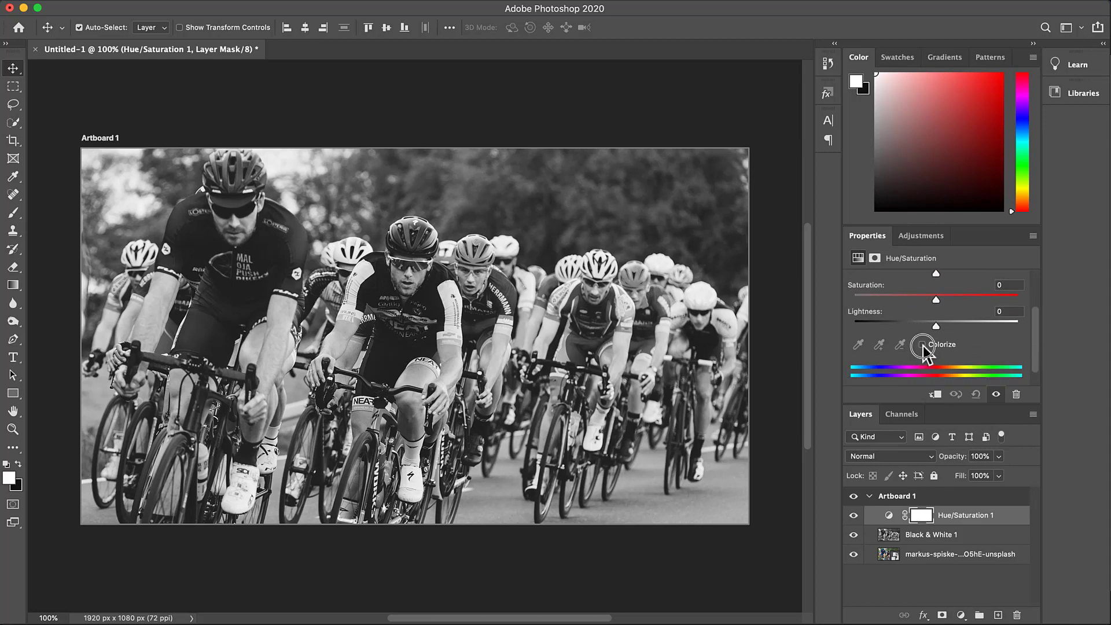
{"action": "left_click", "coordinate": [922, 345]}
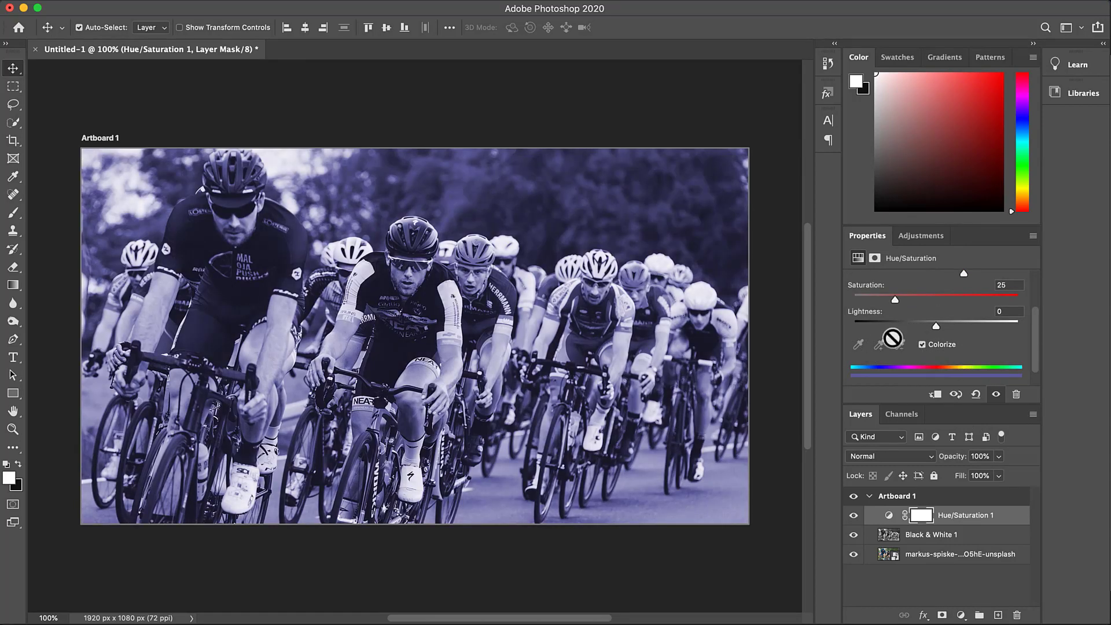
{"action": "left_click_drag", "start_coordinate": [937, 327], "coordinate": [967, 330]}
{"action": "scroll", "coordinate": [911, 314], "scroll_direction": "up", "scroll_amount": 3}
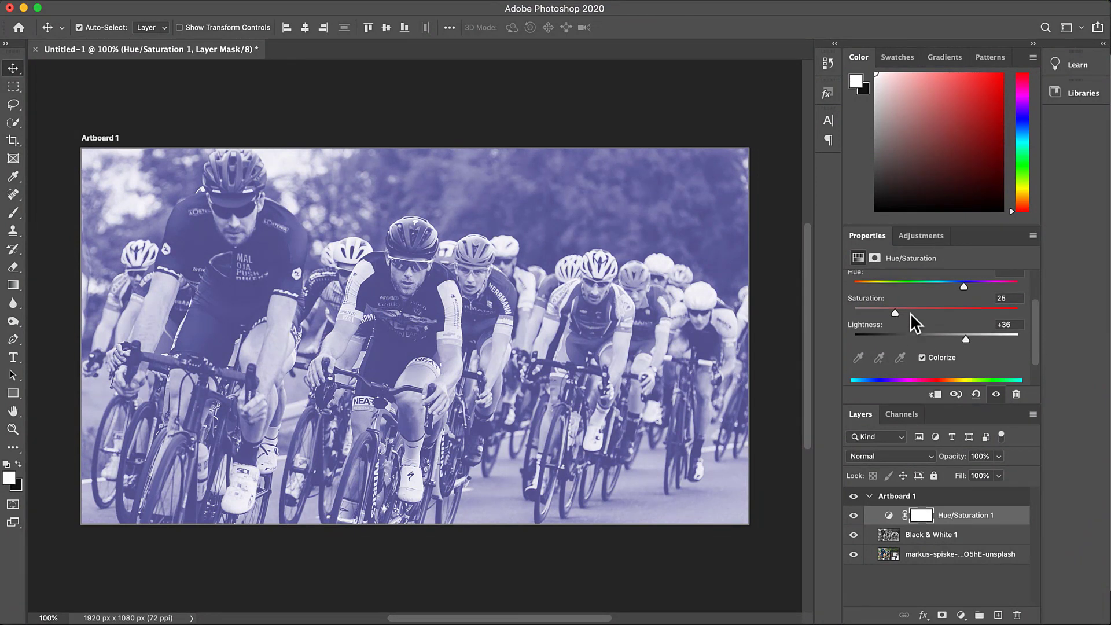
{"action": "scroll", "coordinate": [910, 313], "scroll_direction": "up", "scroll_amount": 2}
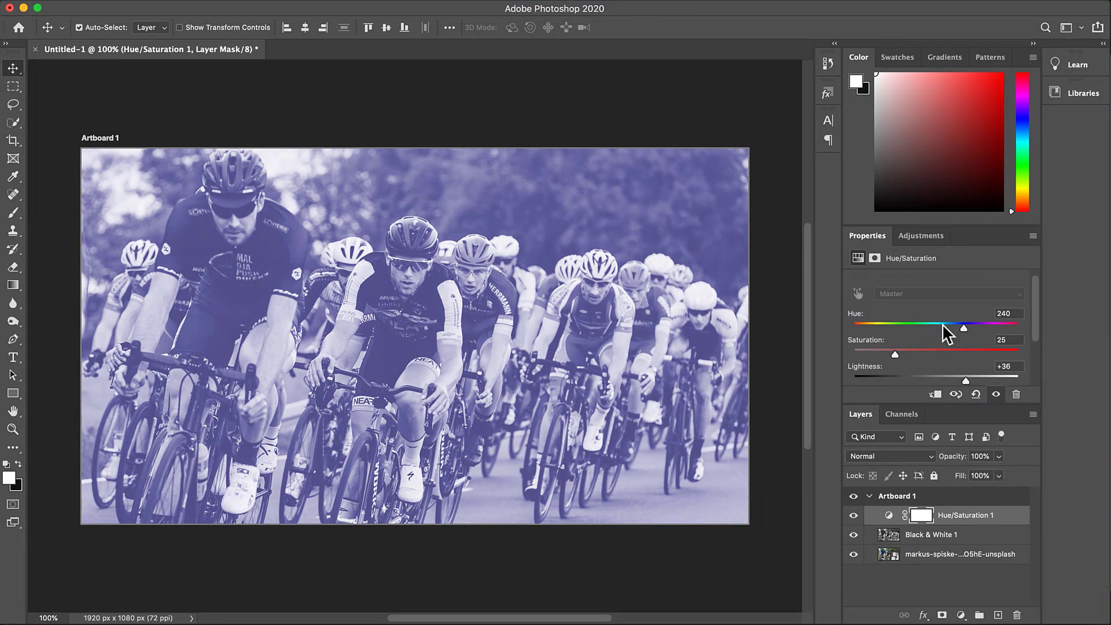
{"action": "mouse_move", "coordinate": [965, 328]}
{"action": "left_mouse_down"}
{"action": "mouse_move", "coordinate": [984, 329]}
{"action": "mouse_move", "coordinate": [957, 330]}
{"action": "left_mouse_up"}
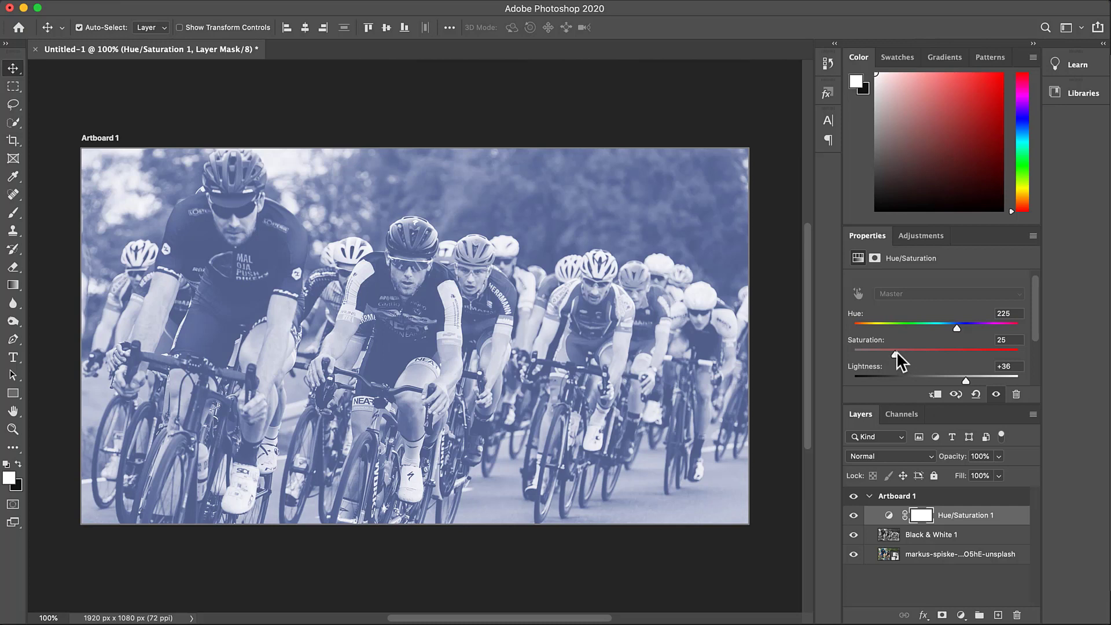
{"action": "left_click_drag", "start_coordinate": [896, 353], "coordinate": [914, 356]}
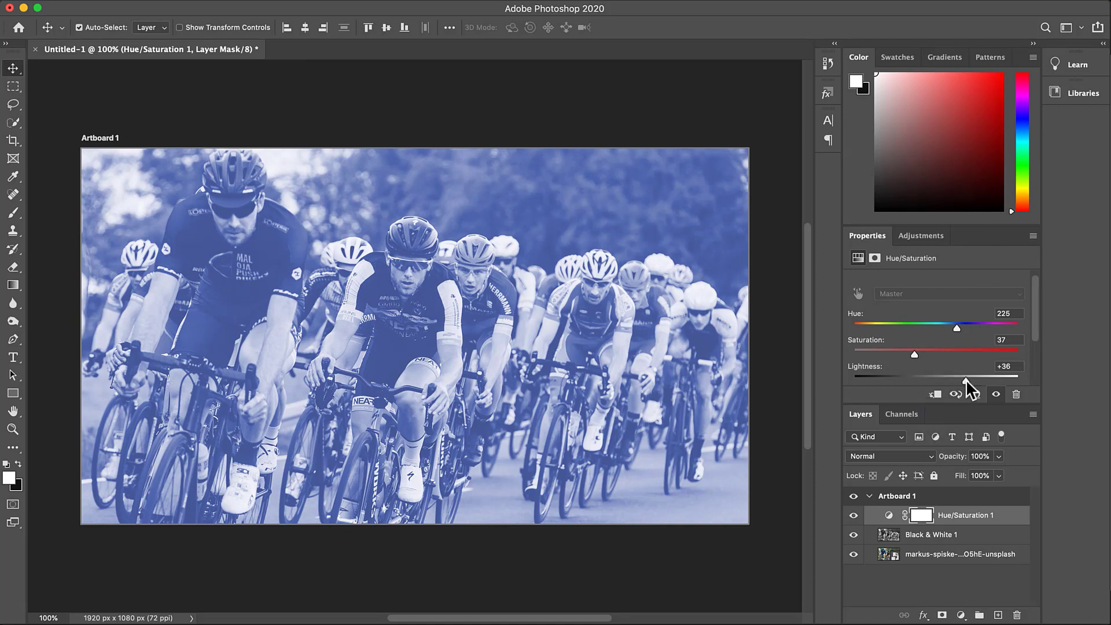
{"action": "left_click_drag", "start_coordinate": [966, 380], "coordinate": [1006, 382]}
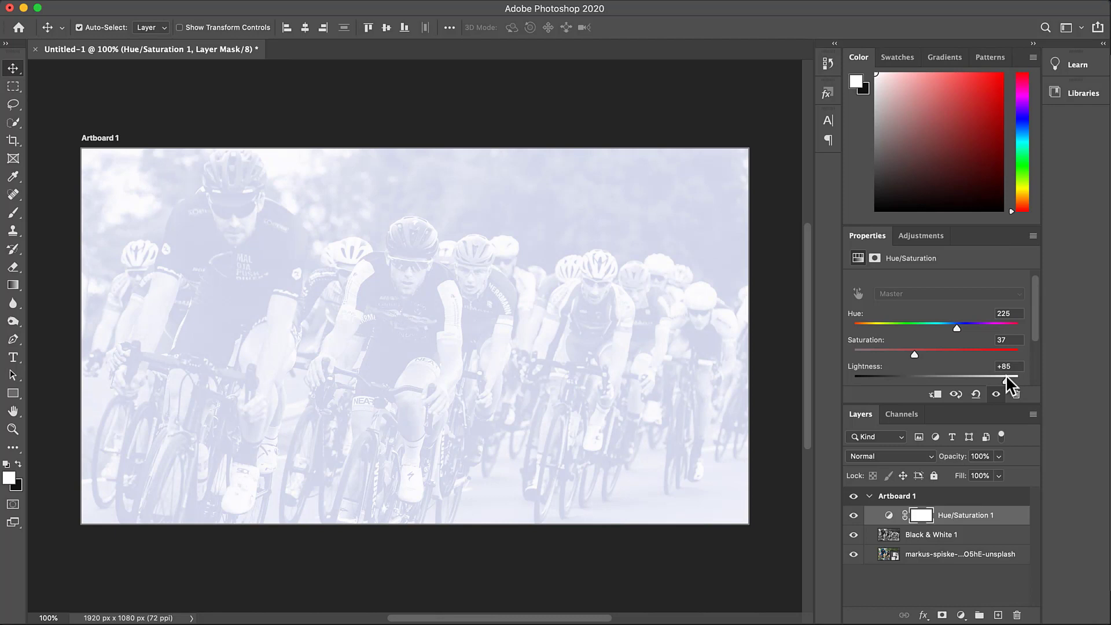
Step: Save the faded image for web as a Very High JPEG named New Hero on the Desktop
{"action": "key", "text": "super+alt+shift+s"}
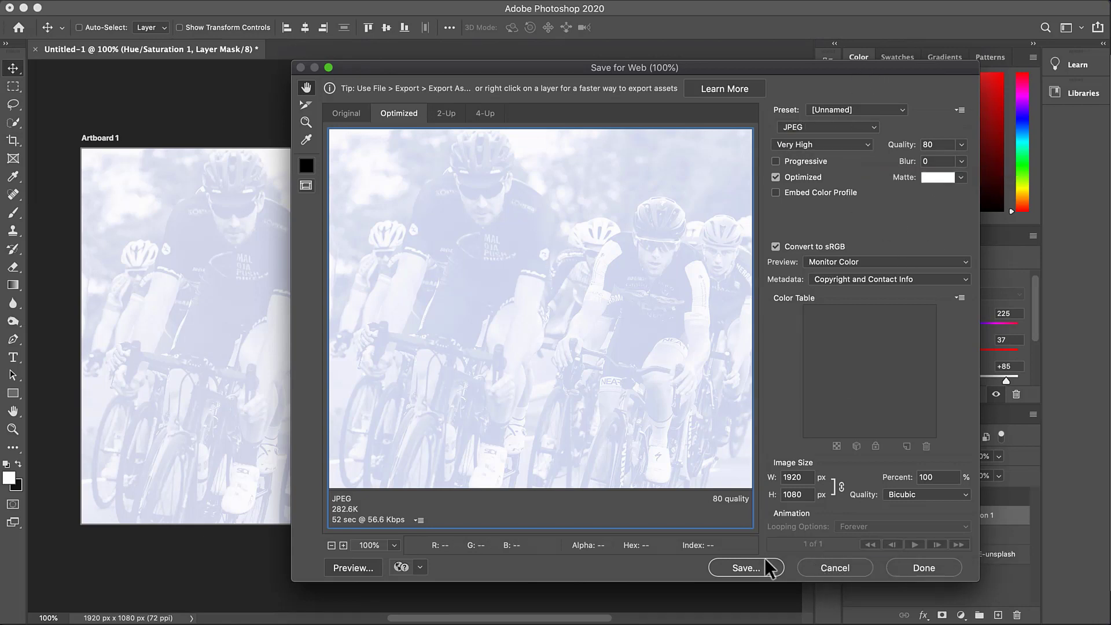
{"action": "left_click", "coordinate": [746, 568]}
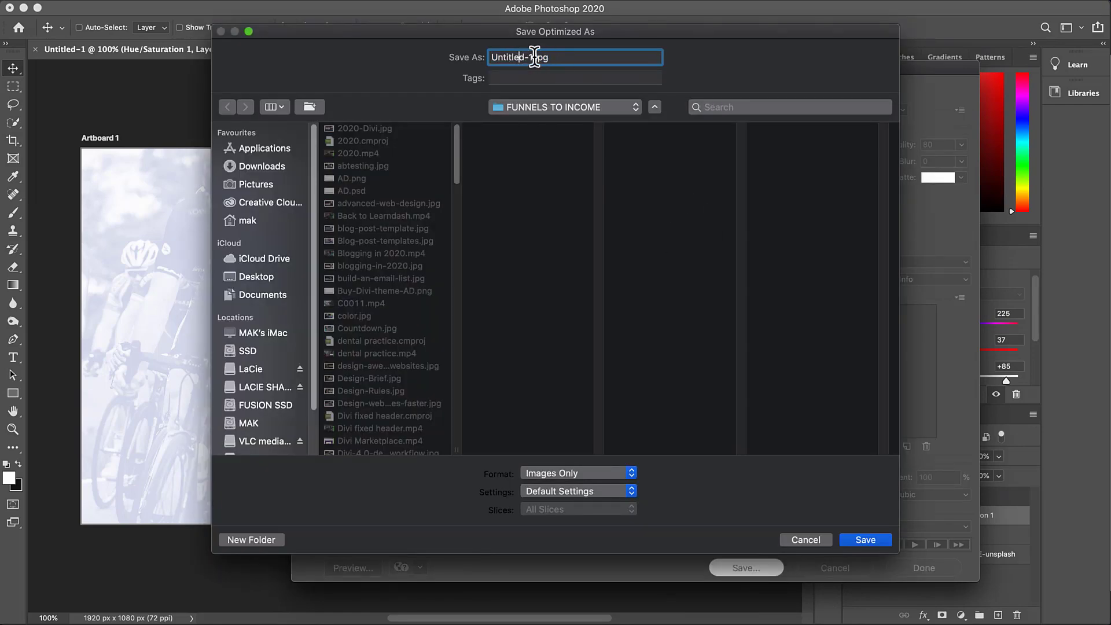
{"action": "type", "text": "New Hero"}
{"action": "left_click", "coordinate": [261, 278]}
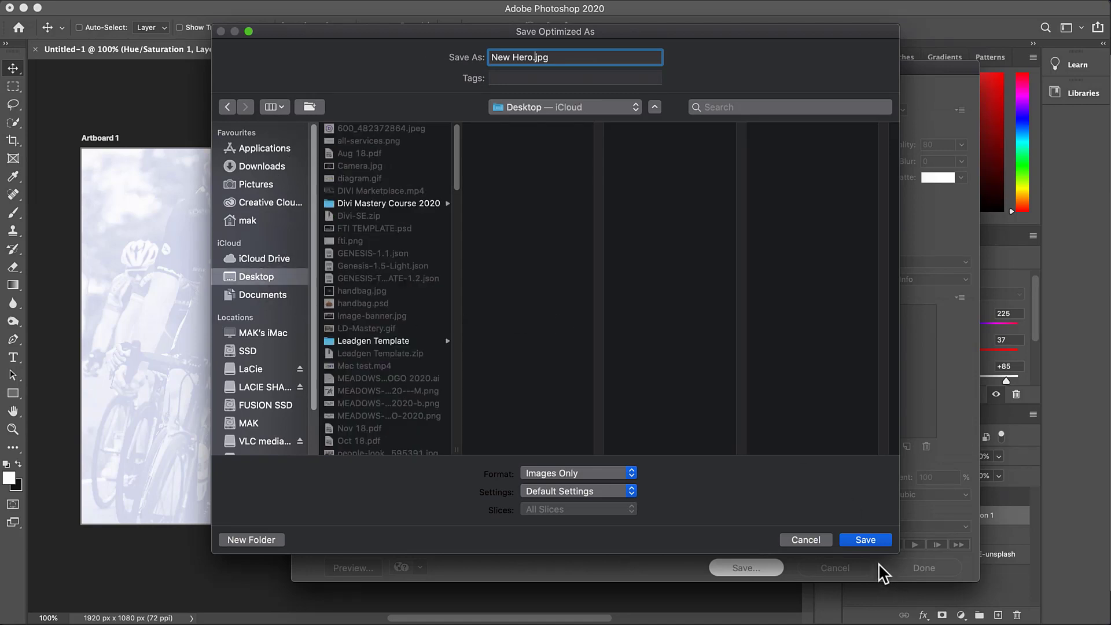
{"action": "left_click", "coordinate": [865, 540]}
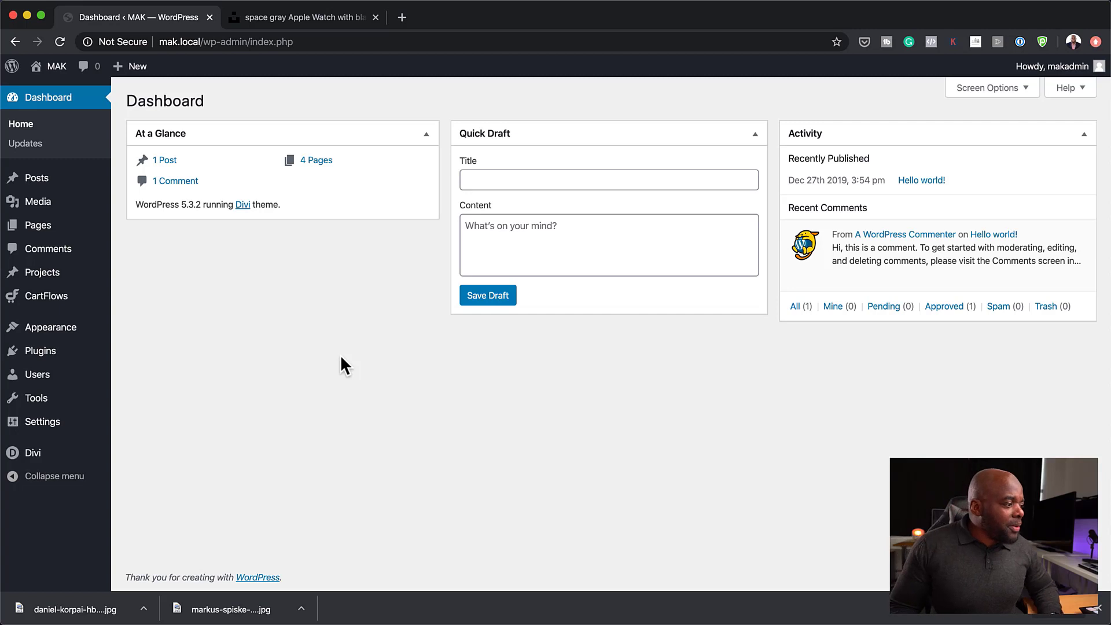
Step: Create a new WordPress page titled 'Watch' and open it in the Divi Builder
{"action": "left_click", "coordinate": [1099, 615]}
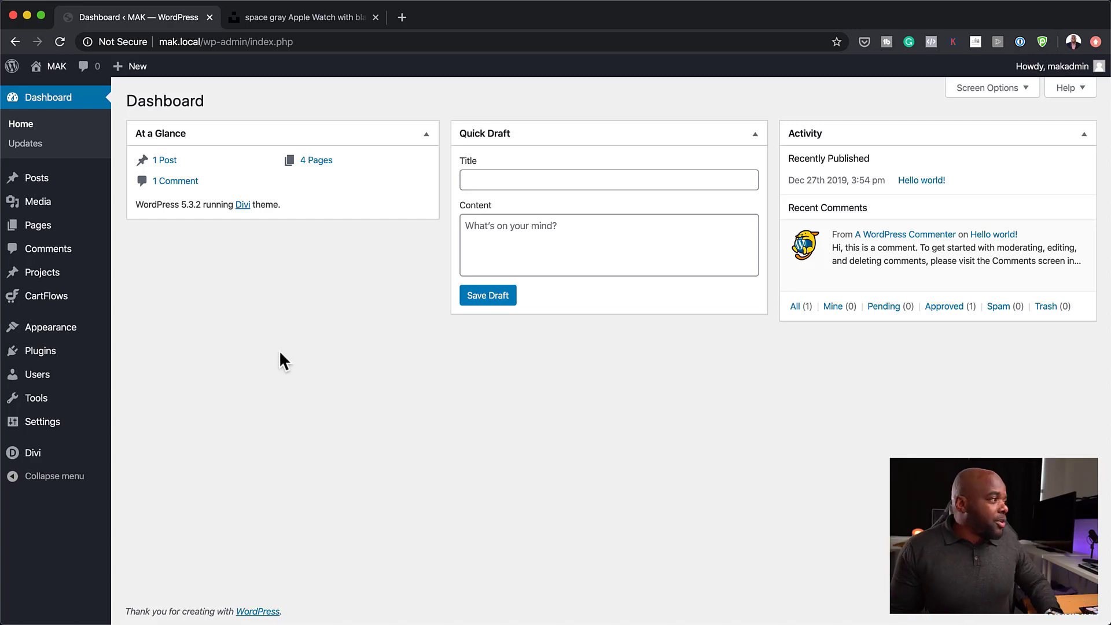
{"action": "mouse_move", "coordinate": [44, 231]}
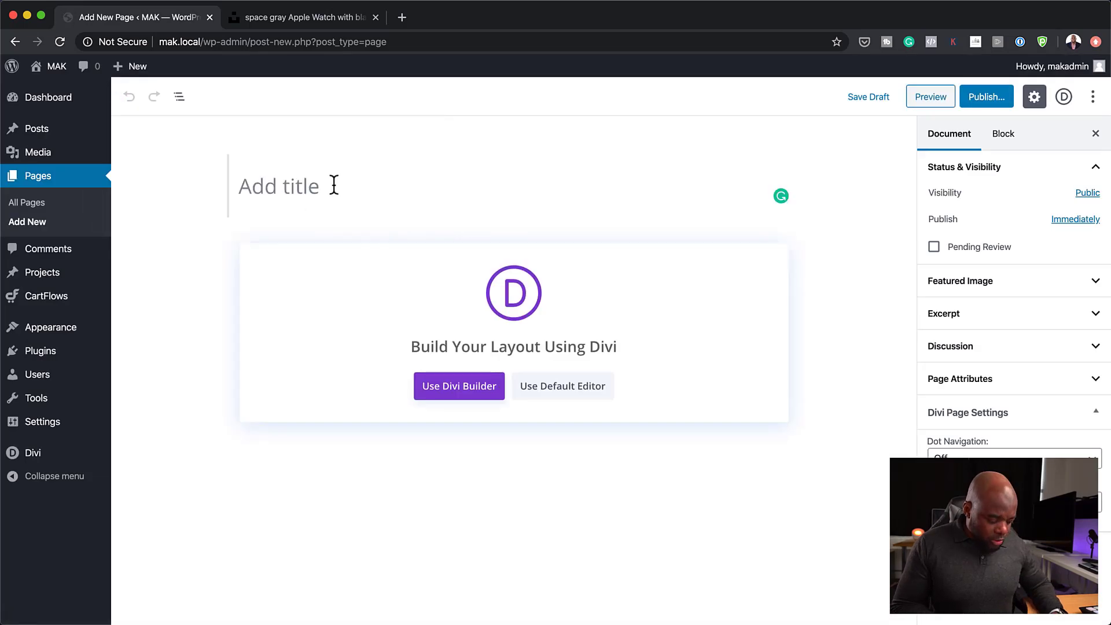
{"action": "type", "text": "Watch"}
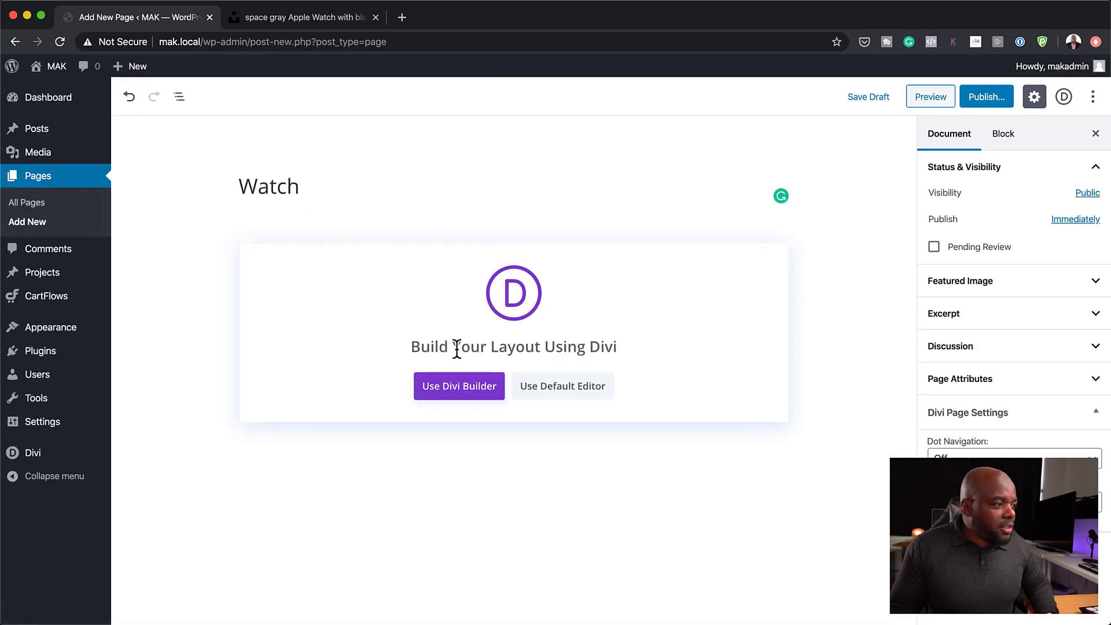
{"action": "left_click", "coordinate": [471, 391]}
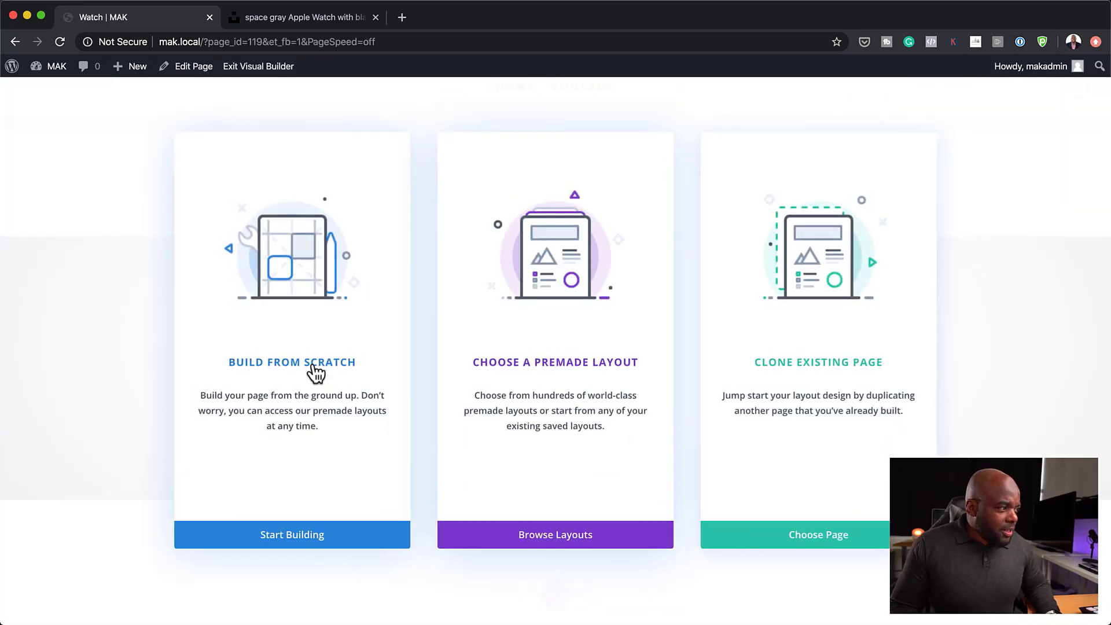
Step: Start from scratch with a two-column row and a Text module in the left column
{"action": "left_click", "coordinate": [313, 364]}
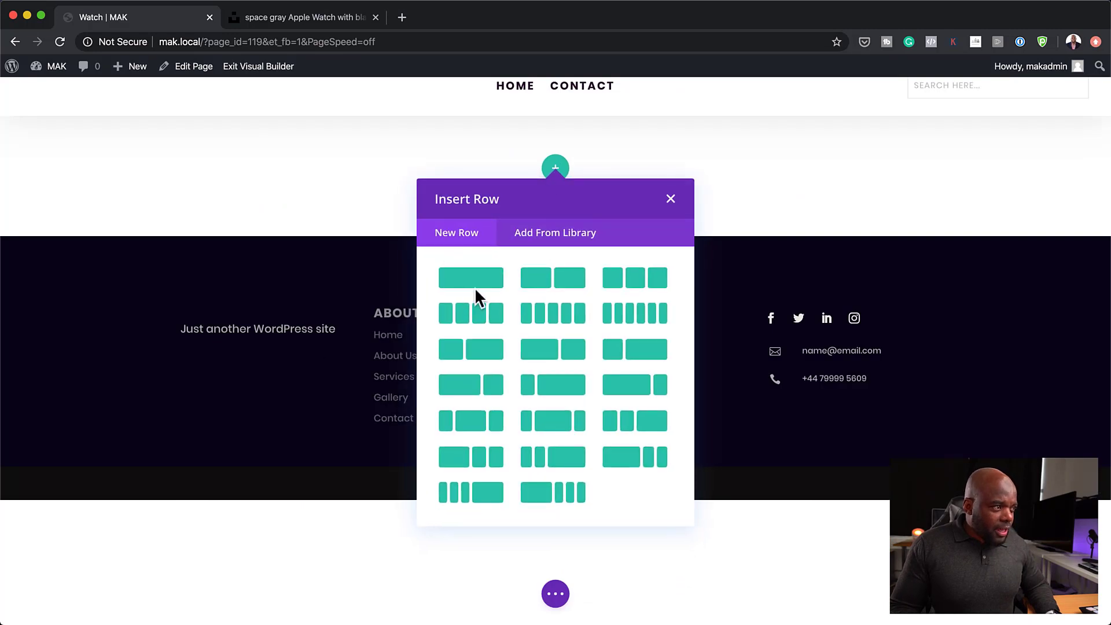
{"action": "left_click", "coordinate": [566, 286]}
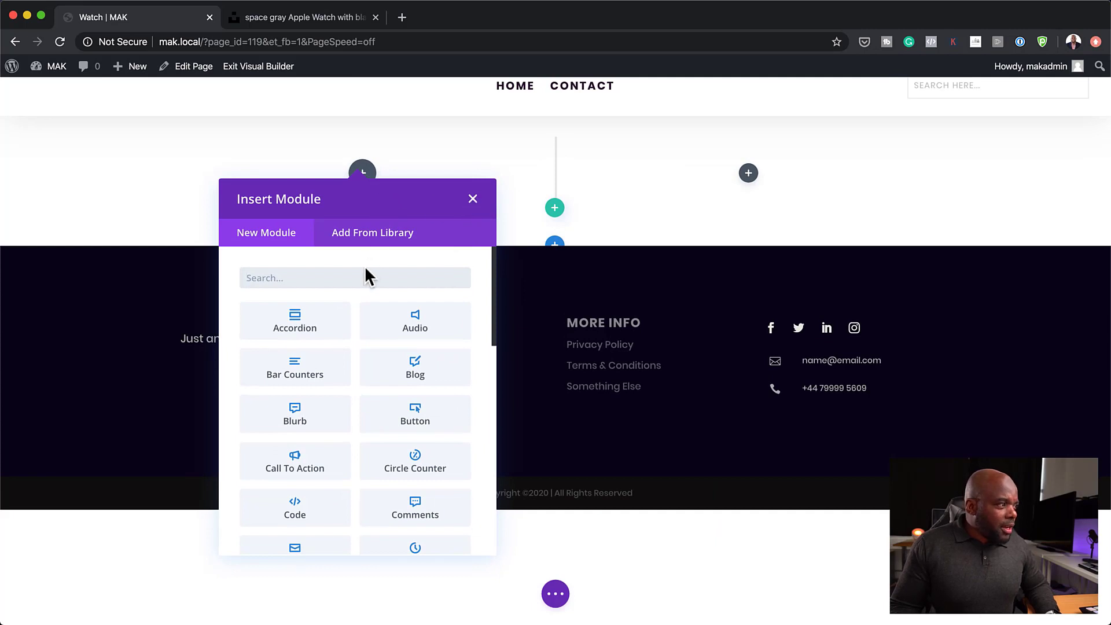
{"action": "type", "text": "Test"}
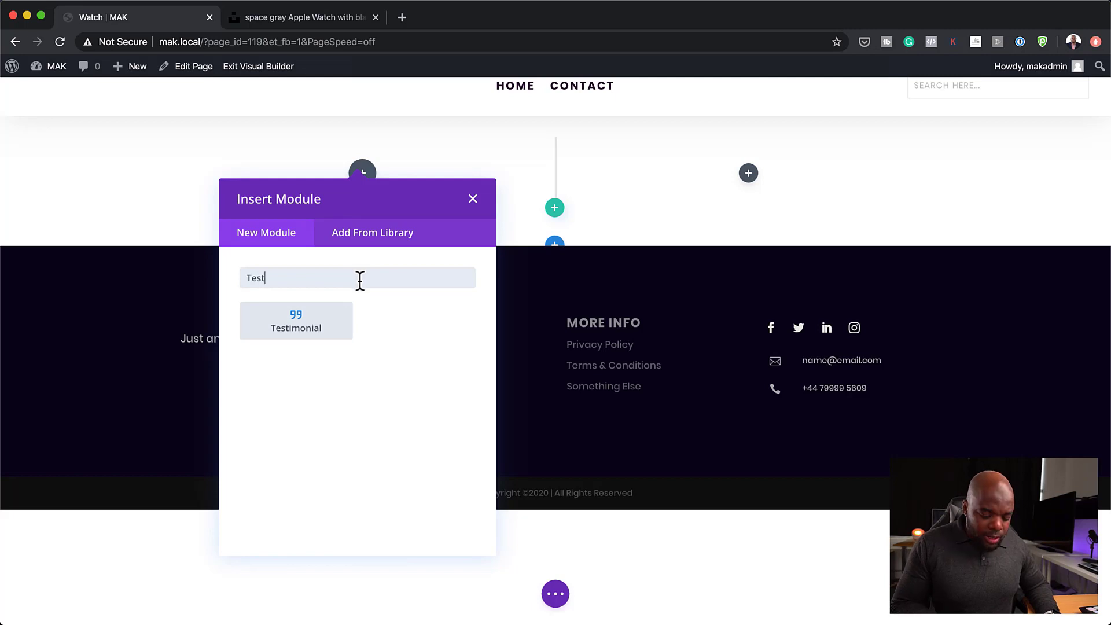
{"action": "key", "text": "BackSpace"}
{"action": "key", "text": "BackSpace"}
{"action": "key", "text": "BackSpace"}
{"action": "type", "text": "ext"}
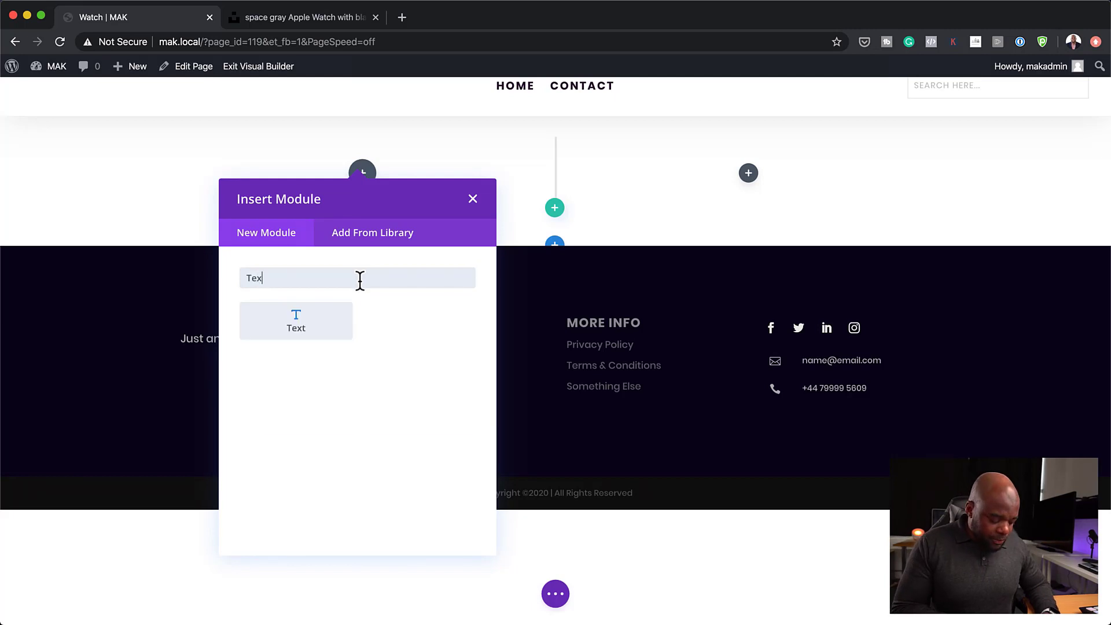
{"action": "left_click", "coordinate": [335, 324]}
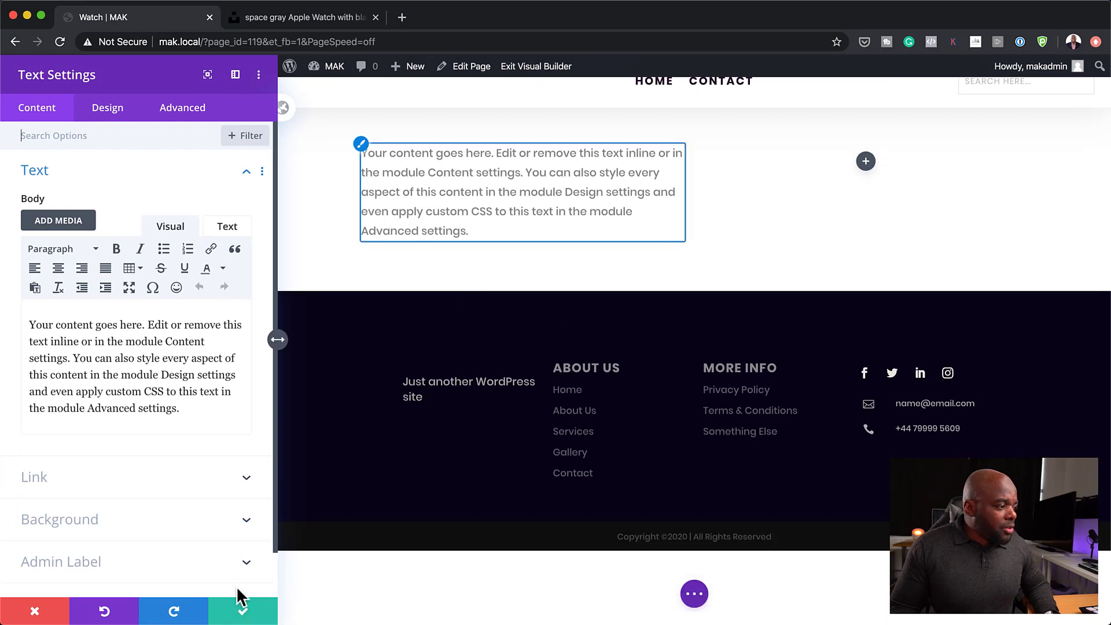
{"action": "left_click", "coordinate": [241, 610]}
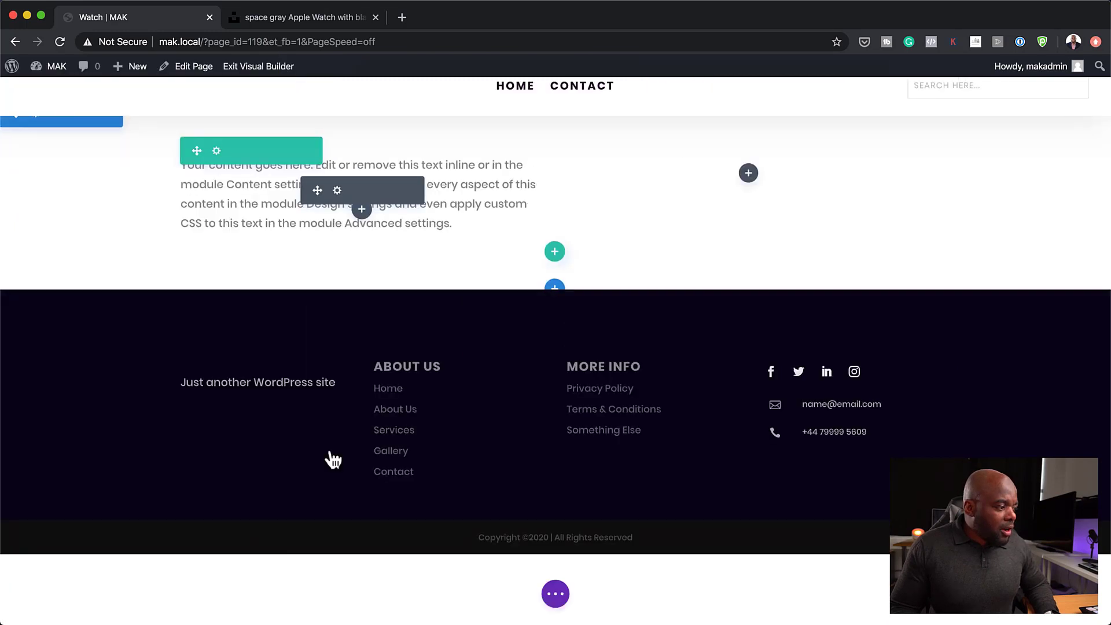
Step: Add an Image module showing Watch.png to the right column
{"action": "left_click", "coordinate": [748, 173]}
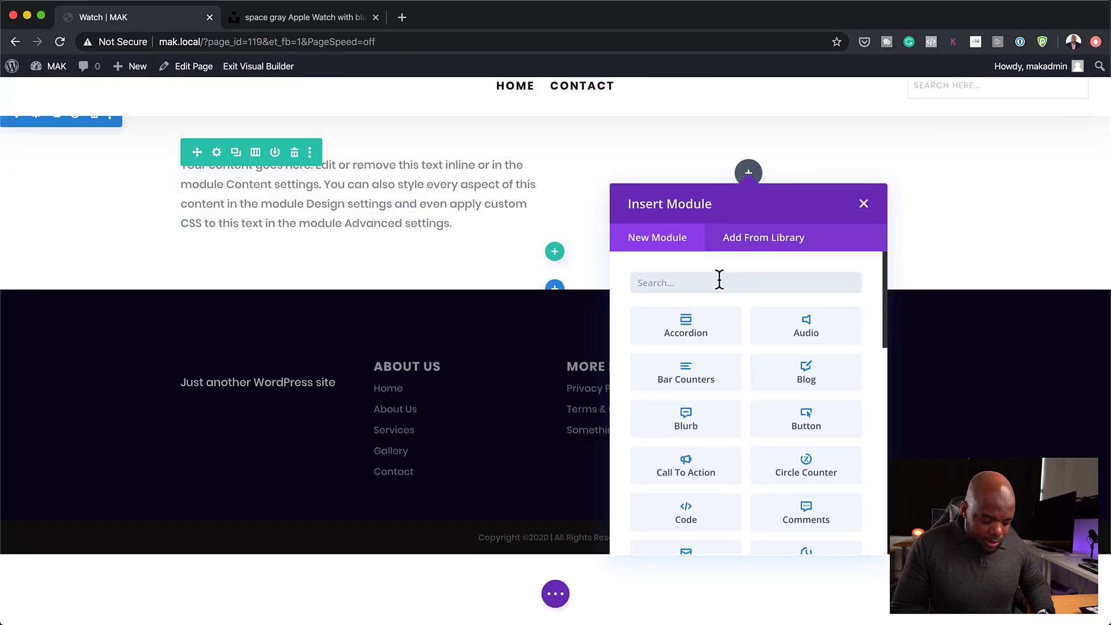
{"action": "type", "text": "image"}
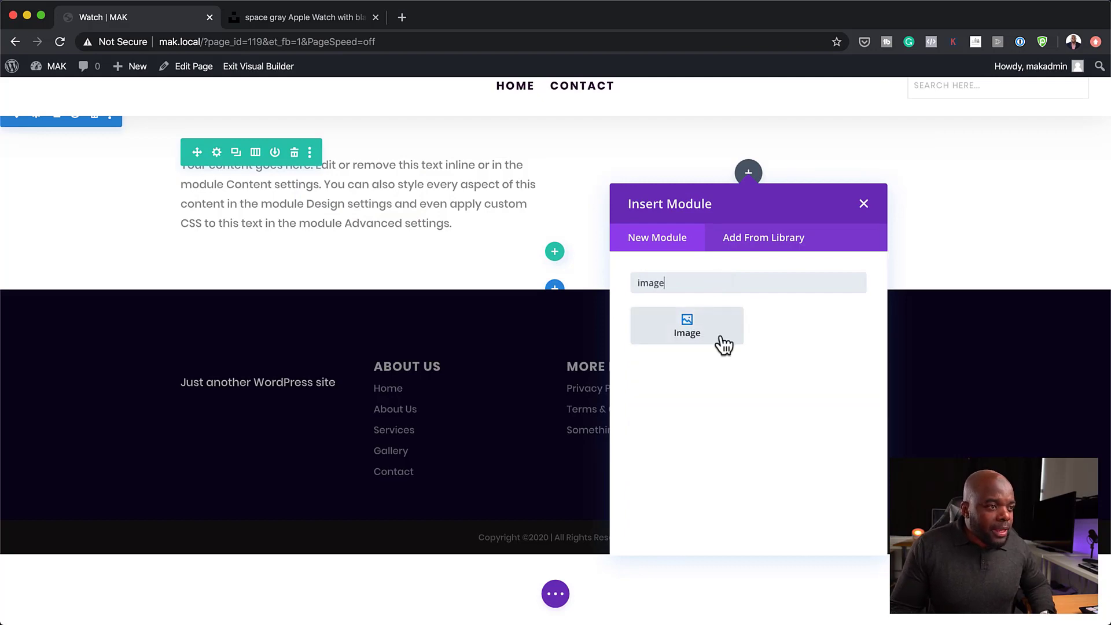
{"action": "left_click", "coordinate": [721, 335]}
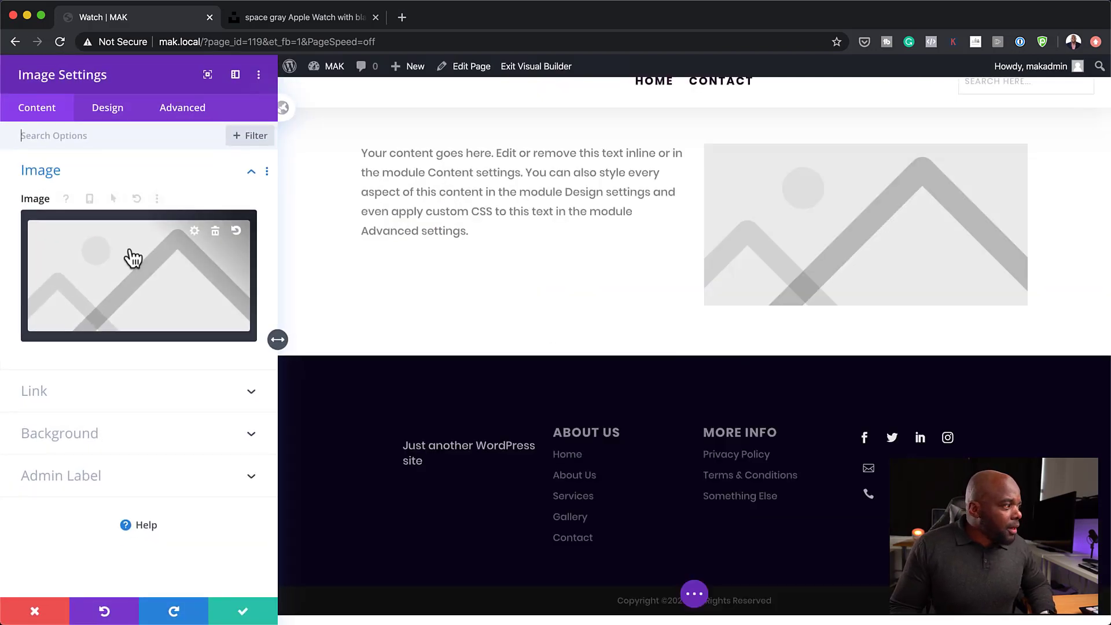
{"action": "left_click", "coordinate": [124, 265]}
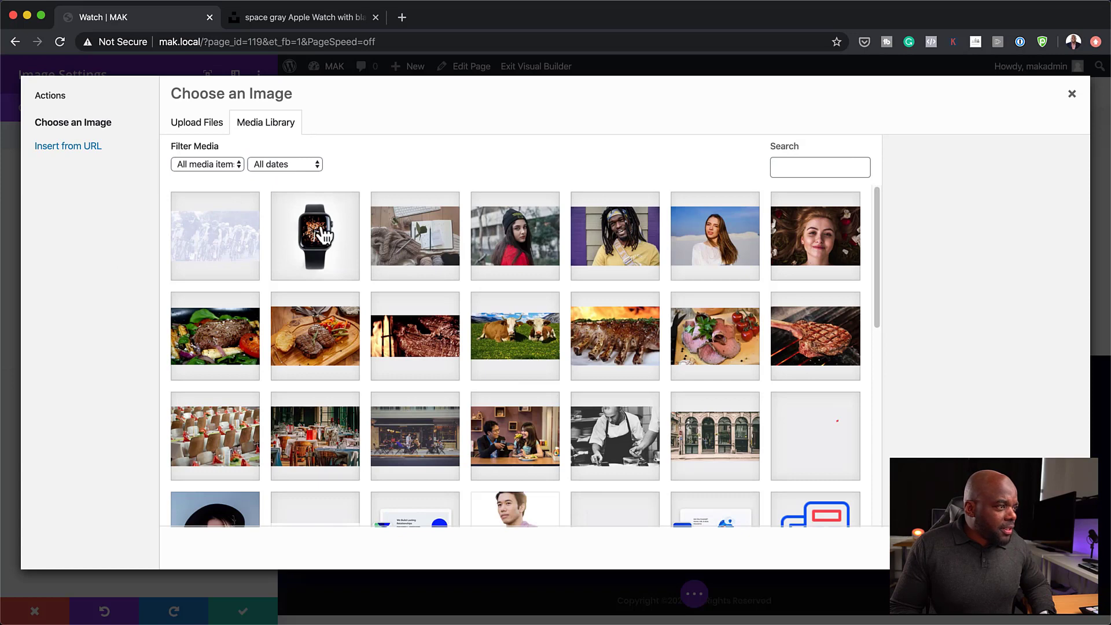
{"action": "left_click", "coordinate": [325, 238]}
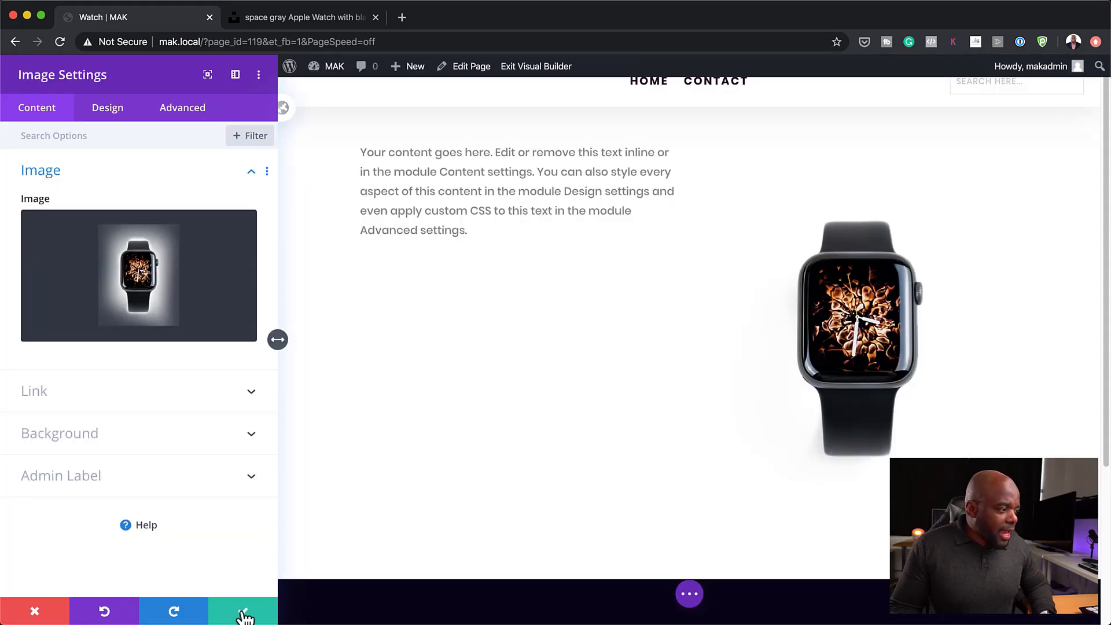
{"action": "left_click", "coordinate": [243, 612]}
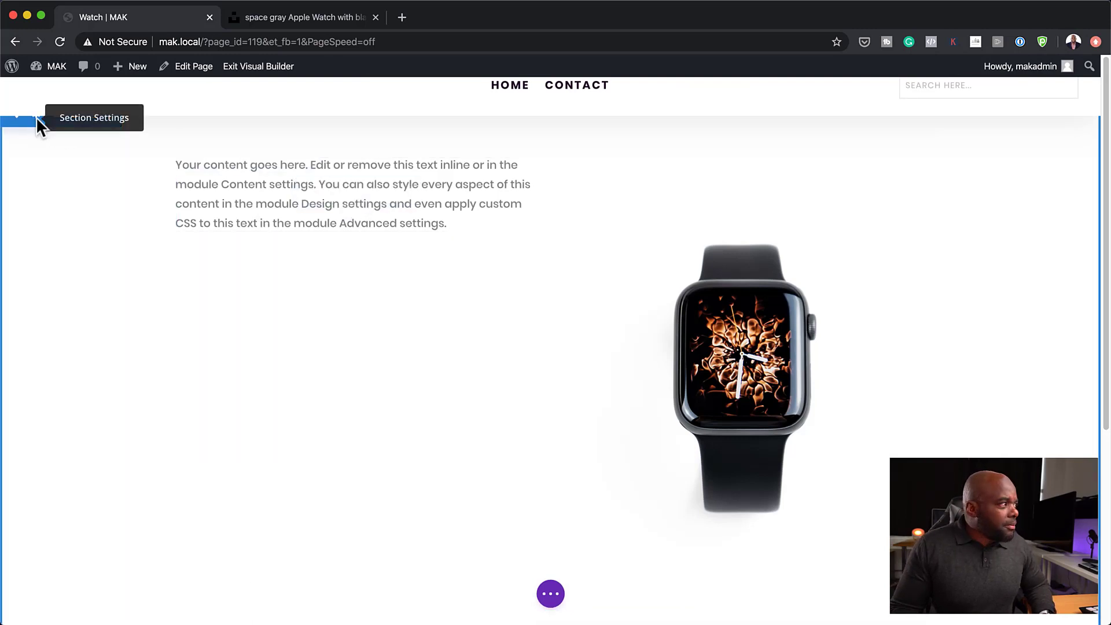
Step: Set the section background image to New-Hero.jpg from the Media Library
{"action": "left_click", "coordinate": [36, 118]}
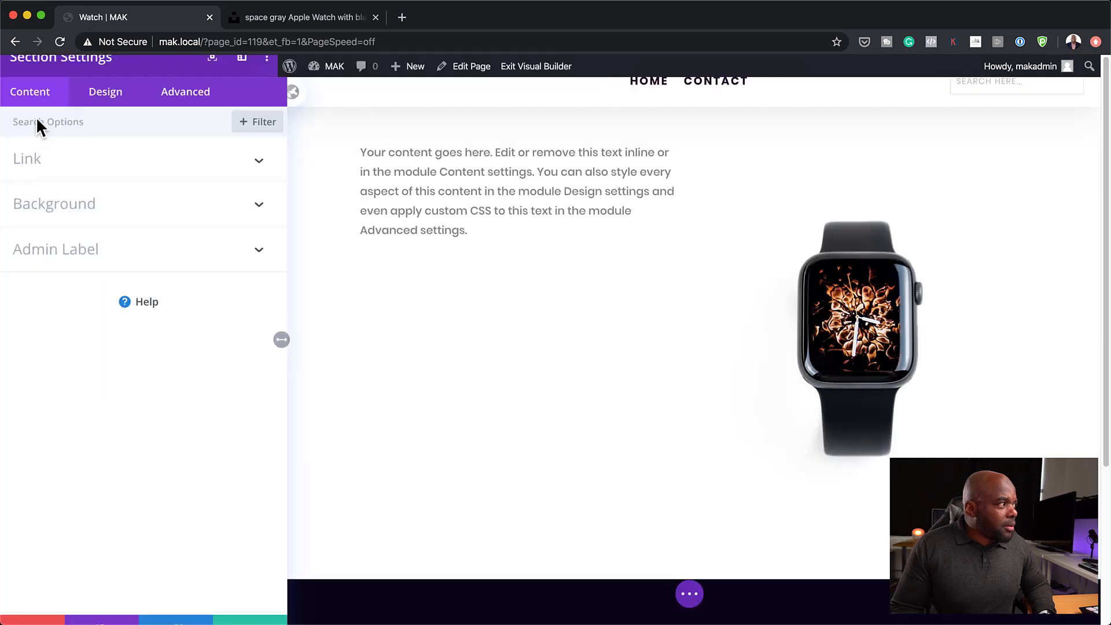
{"action": "left_click", "coordinate": [78, 222]}
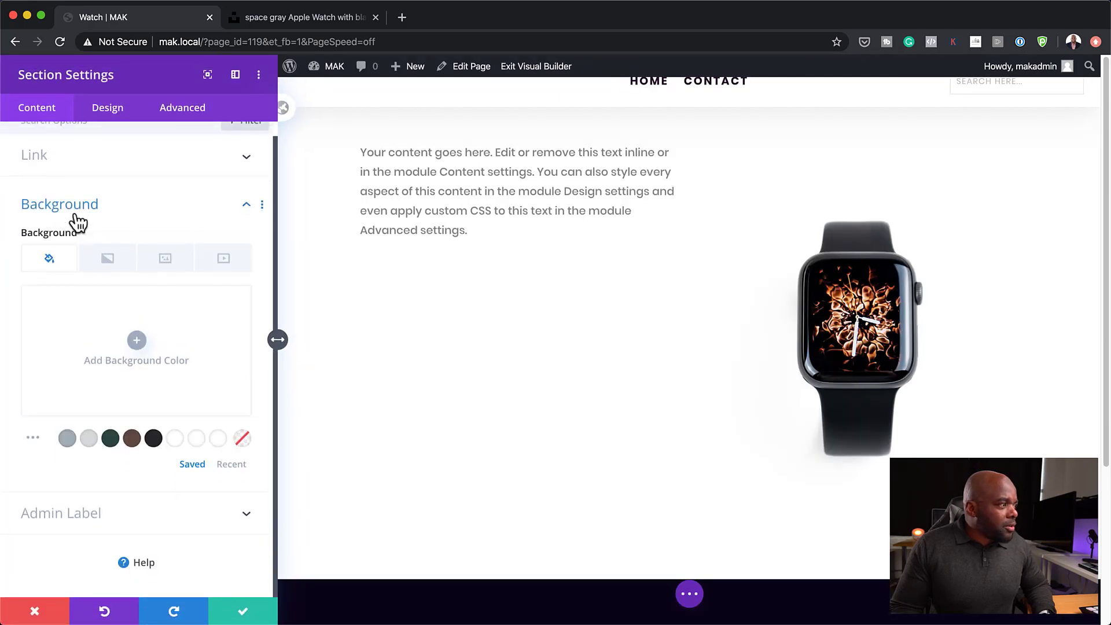
{"action": "left_click", "coordinate": [138, 342]}
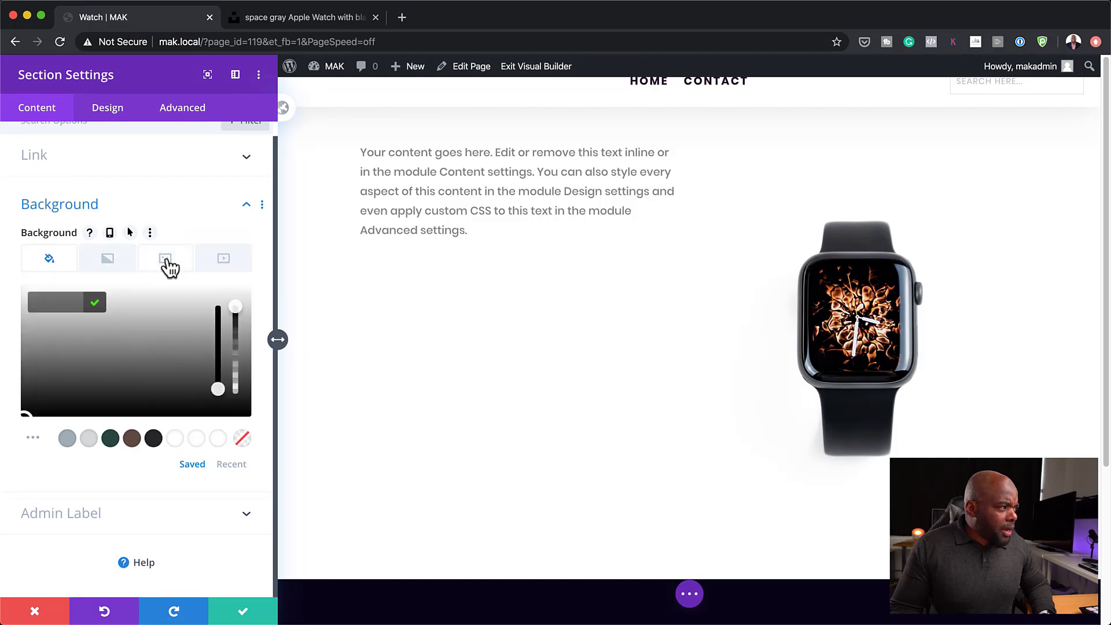
{"action": "left_click", "coordinate": [166, 260]}
{"action": "left_click", "coordinate": [136, 324]}
{"action": "left_click", "coordinate": [233, 243]}
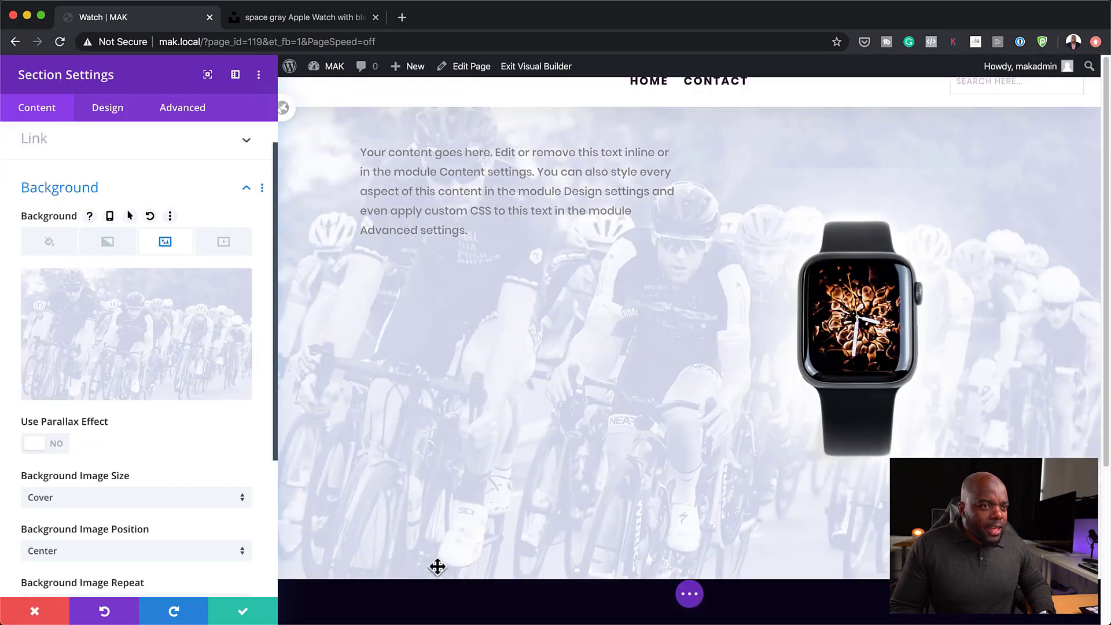
{"action": "left_click", "coordinate": [242, 610]}
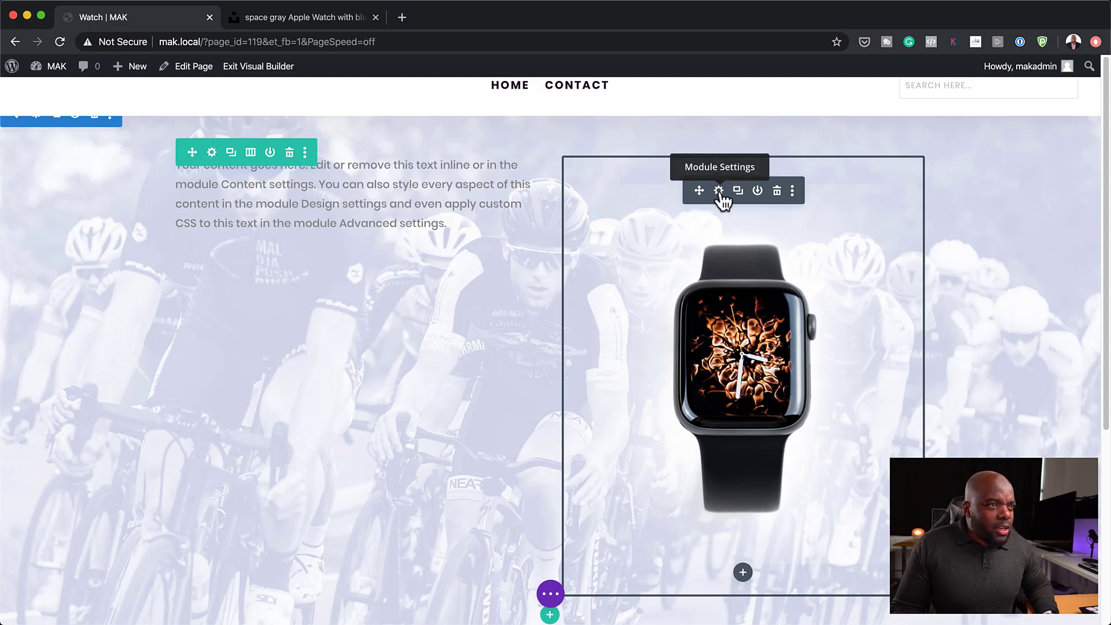
Step: Size the watch Image module to 74% width and centre-align it
{"action": "left_click", "coordinate": [719, 191]}
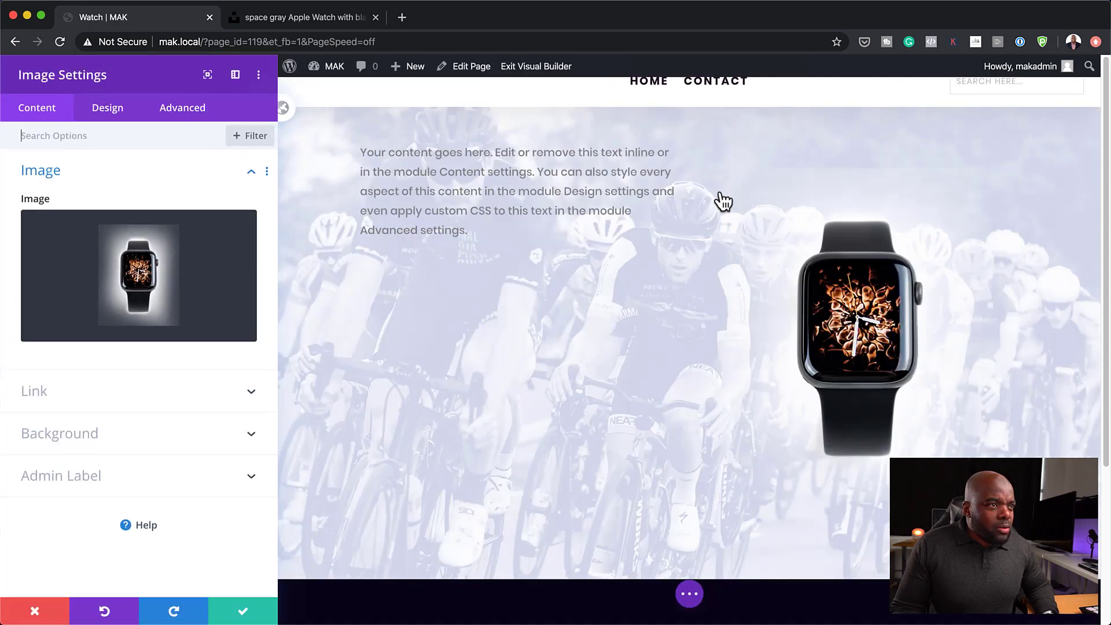
{"action": "left_click", "coordinate": [109, 115]}
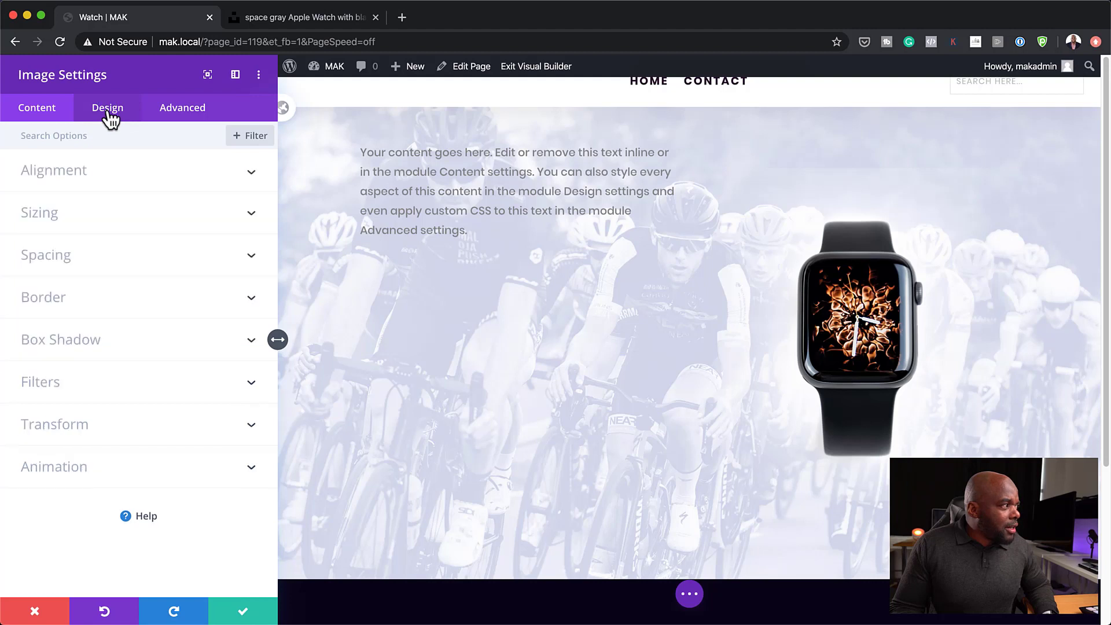
{"action": "left_click", "coordinate": [42, 221]}
{"action": "left_click_drag", "start_coordinate": [161, 248], "coordinate": [129, 259]}
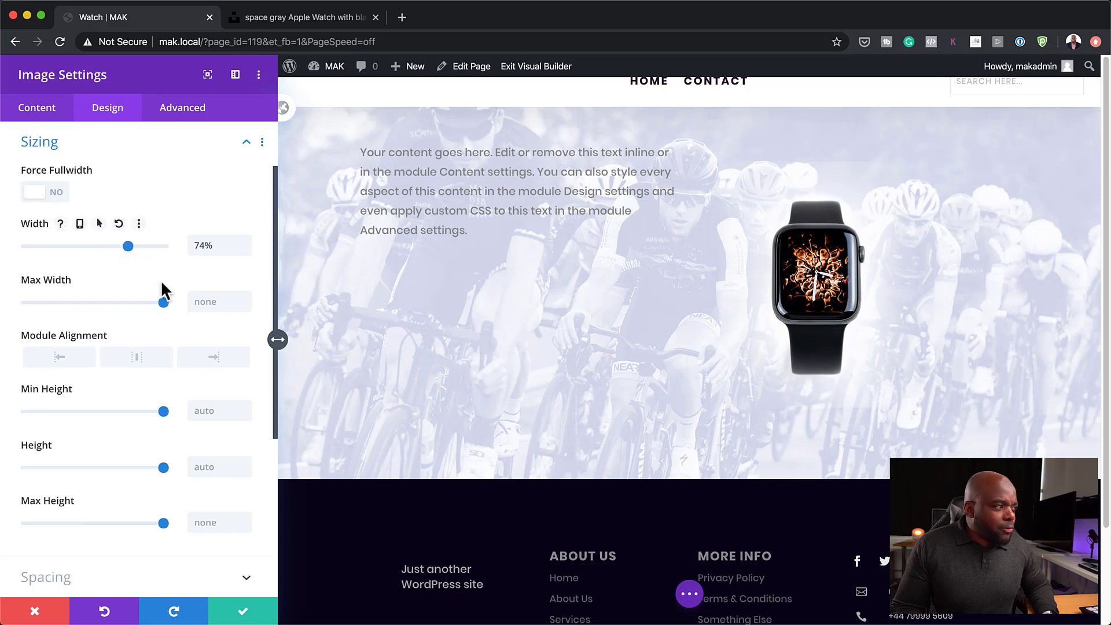
{"action": "left_click", "coordinate": [144, 362]}
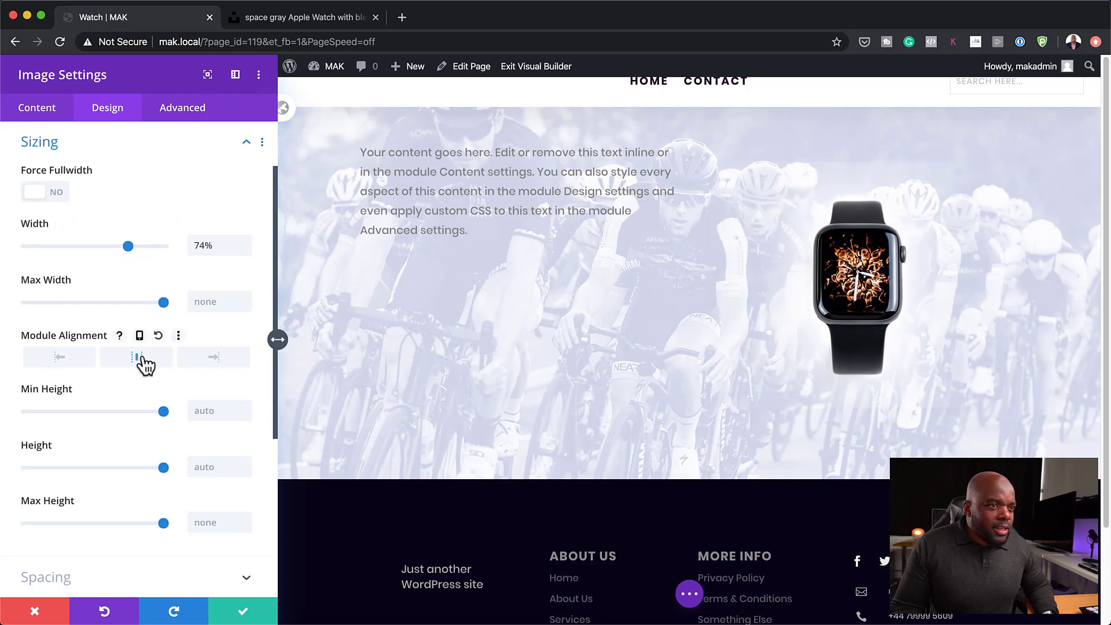
{"action": "left_click", "coordinate": [244, 613]}
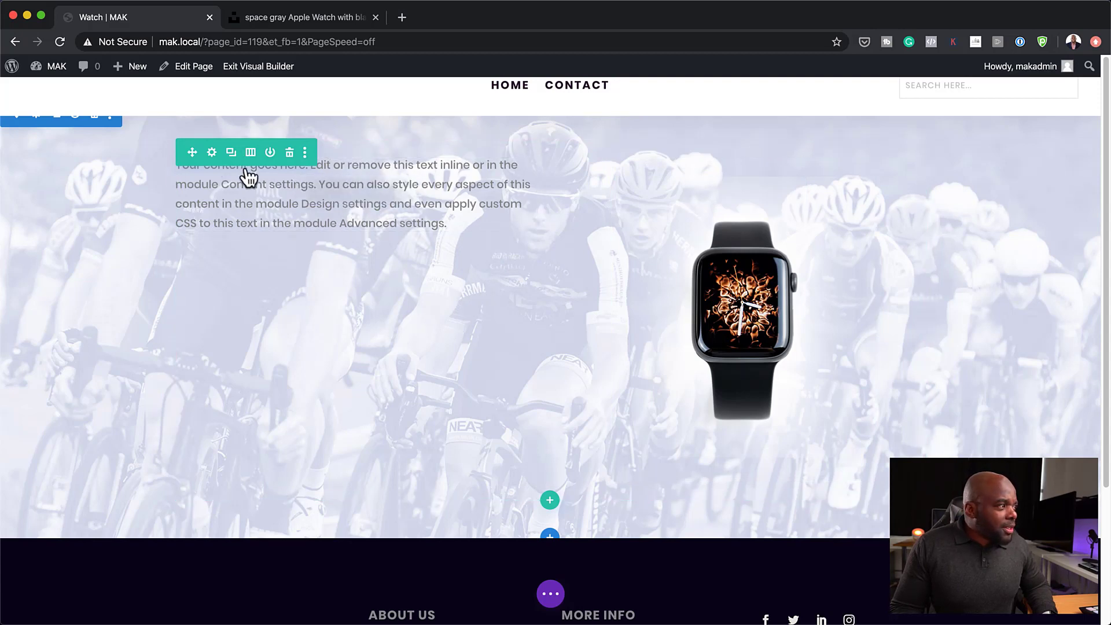
Step: Give the row gutter width 1, equalized column heights and an 80% max width
{"action": "left_click", "coordinate": [212, 153]}
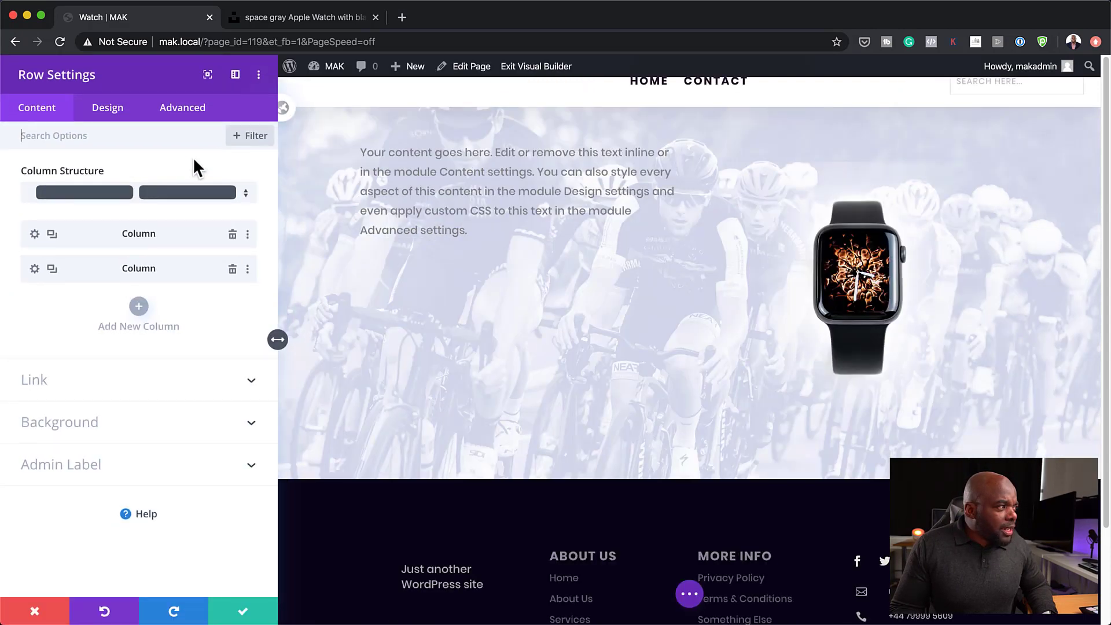
{"action": "left_click", "coordinate": [110, 109]}
{"action": "left_click", "coordinate": [77, 179]}
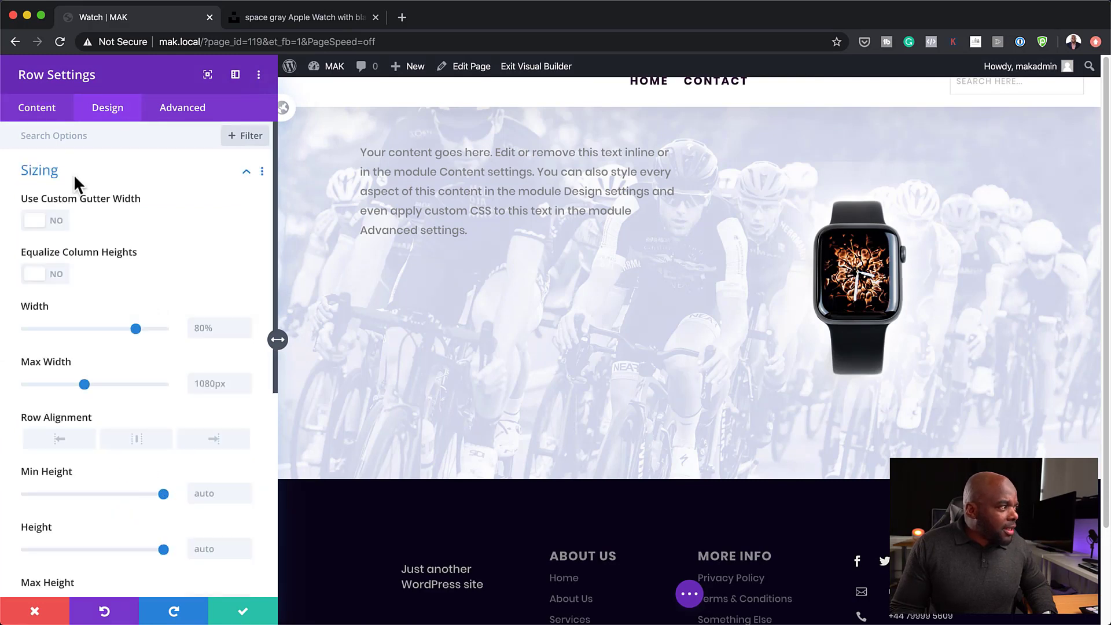
{"action": "left_click", "coordinate": [61, 229]}
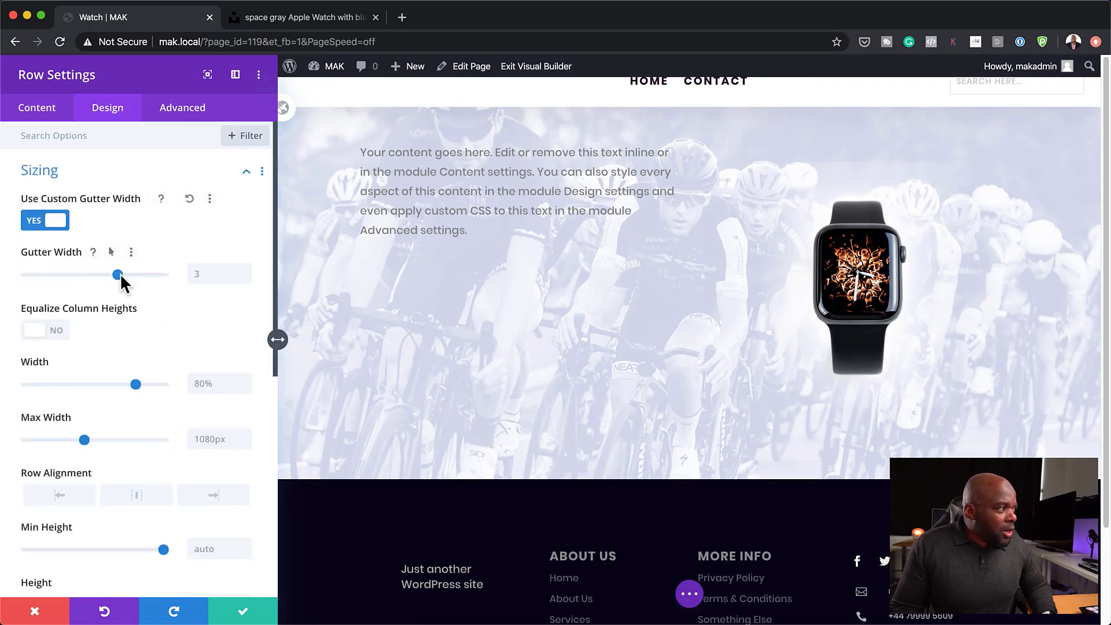
{"action": "left_click_drag", "start_coordinate": [118, 274], "coordinate": [41, 285]}
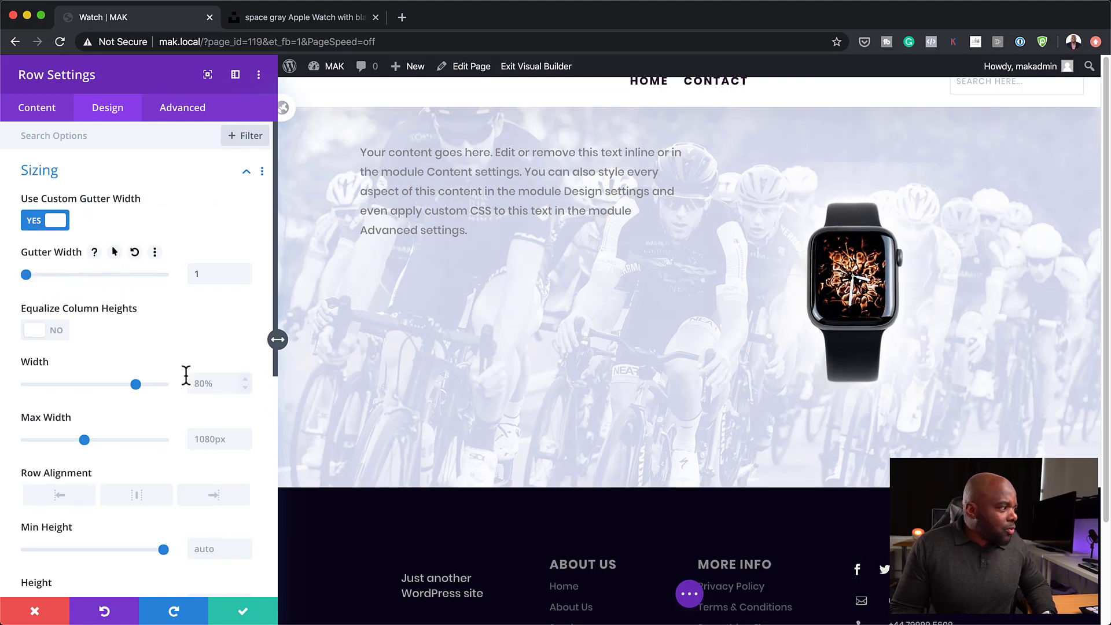
{"action": "left_click", "coordinate": [58, 335]}
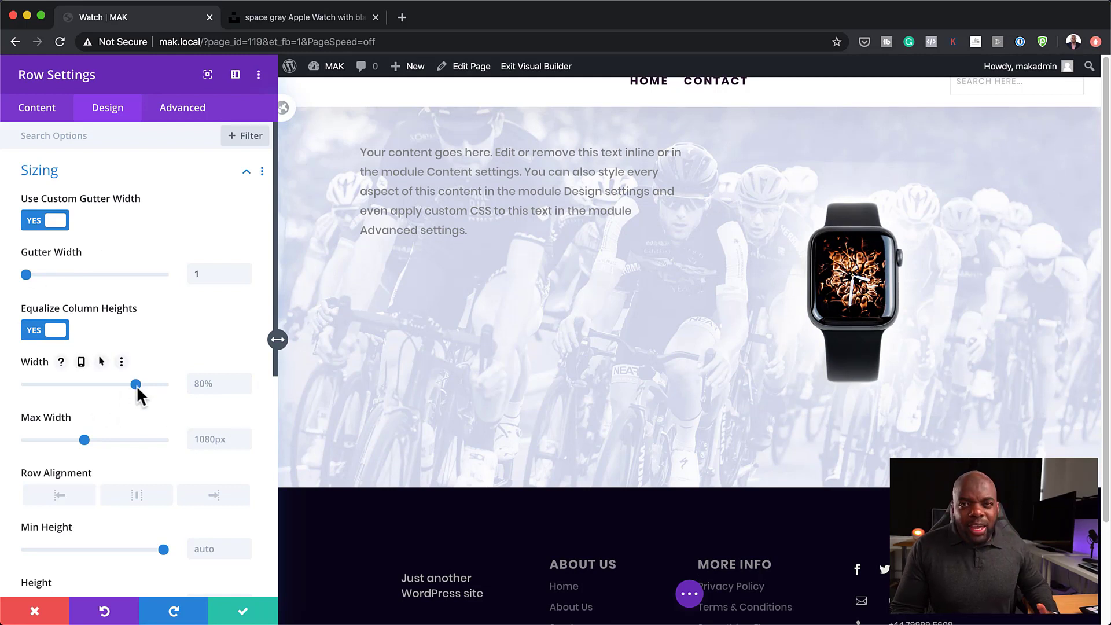
{"action": "left_click", "coordinate": [215, 383]}
{"action": "double_click", "coordinate": [211, 438]}
{"action": "type", "text": "80%"}
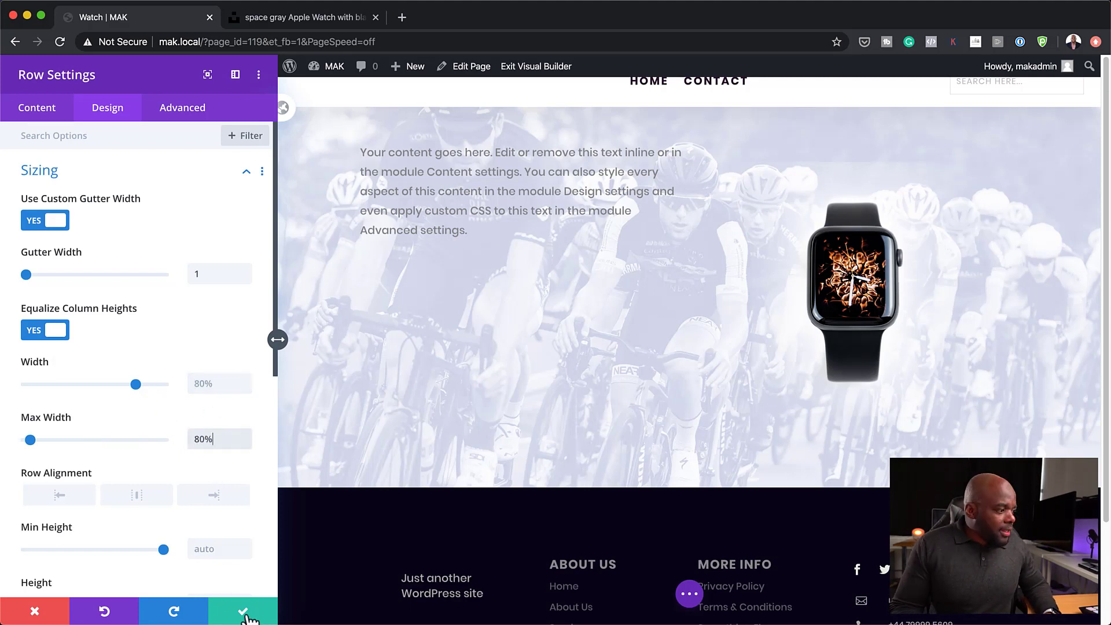
{"action": "left_click", "coordinate": [245, 611]}
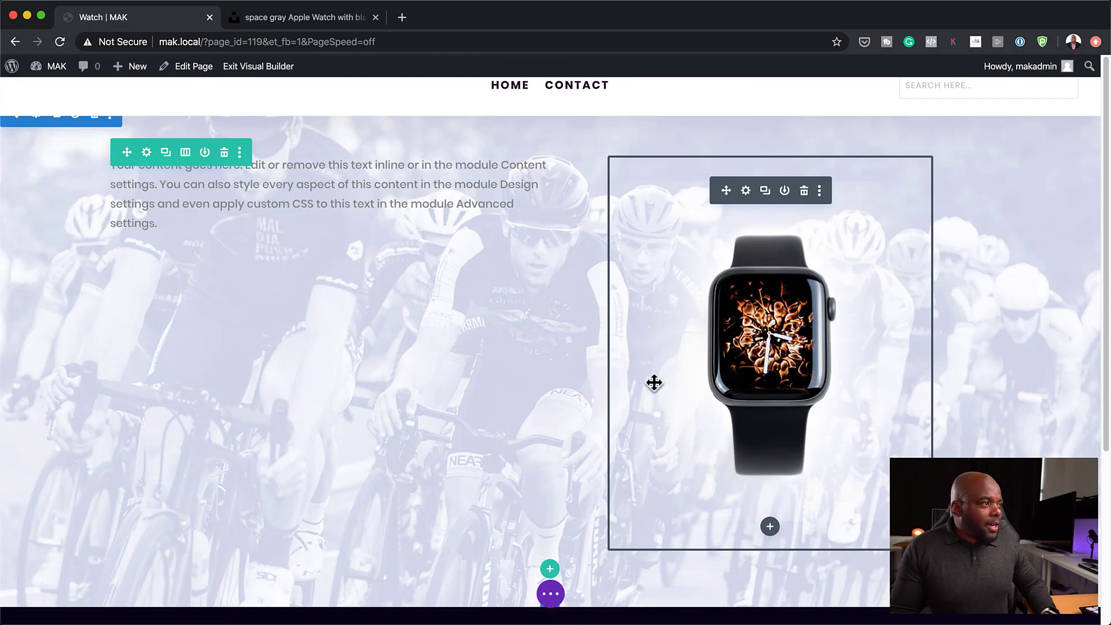
Step: Duplicate the paragraph module and add a 'Click Here' Button module below it
{"action": "left_click", "coordinate": [325, 192]}
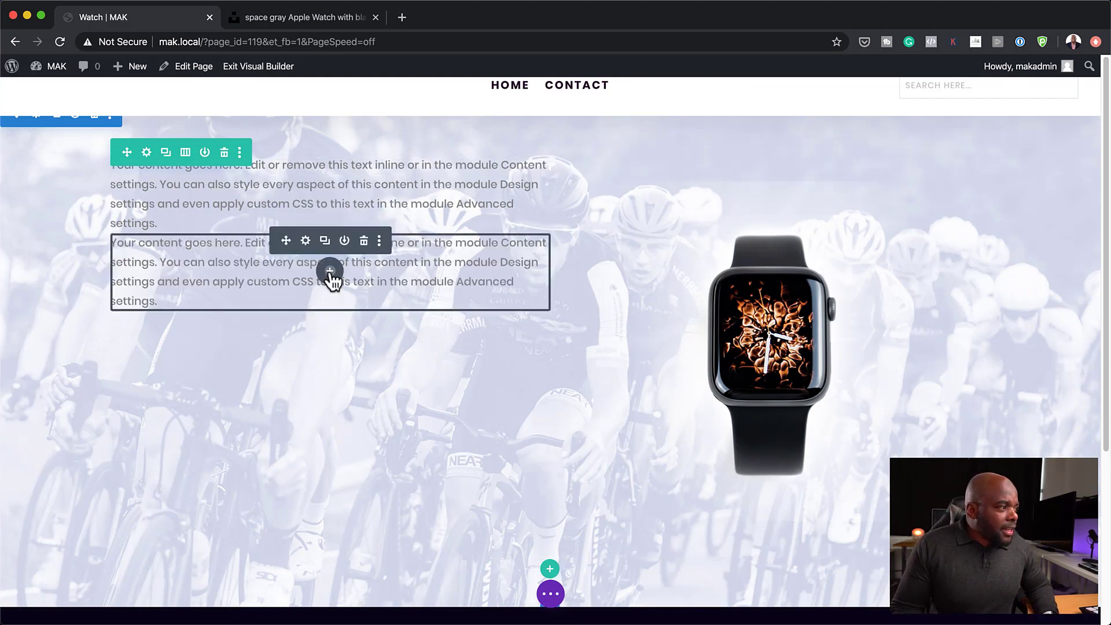
{"action": "left_click", "coordinate": [330, 271]}
{"action": "type", "text": "tex"}
{"action": "key", "text": "BackSpace"}
{"action": "key", "text": "BackSpace"}
{"action": "key", "text": "BackSpace"}
{"action": "type", "text": "Bu"}
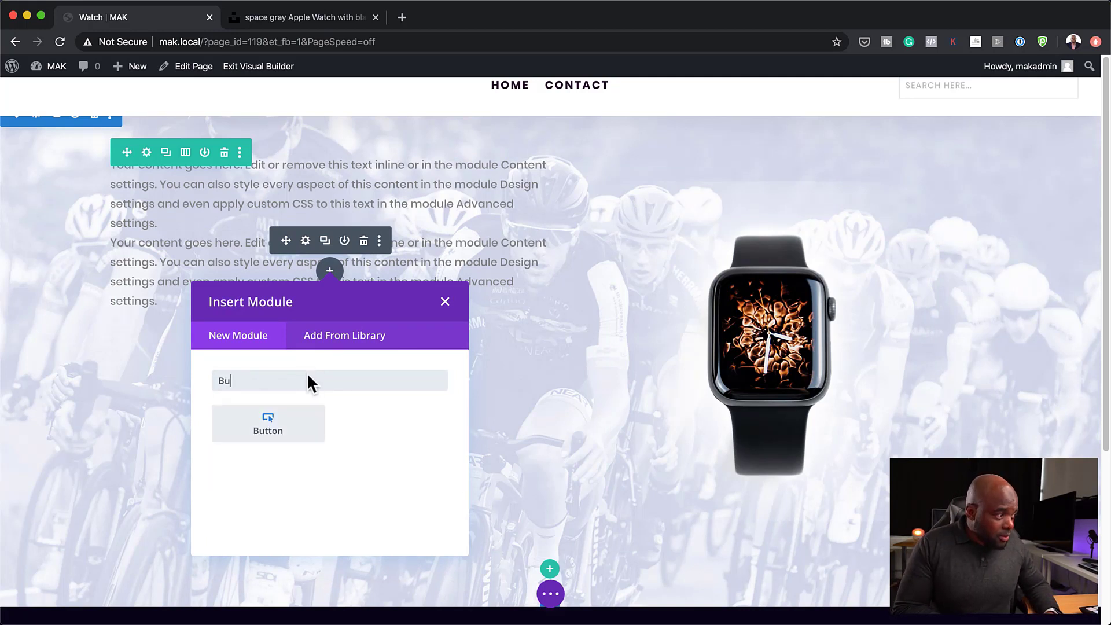
{"action": "left_click", "coordinate": [289, 410]}
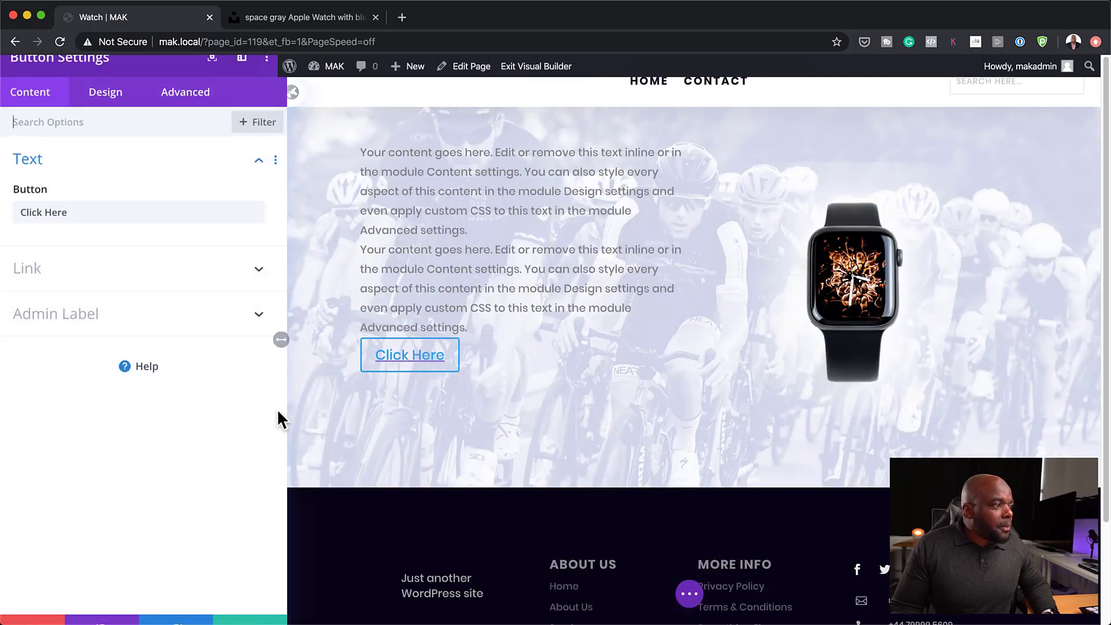
{"action": "left_click", "coordinate": [242, 612]}
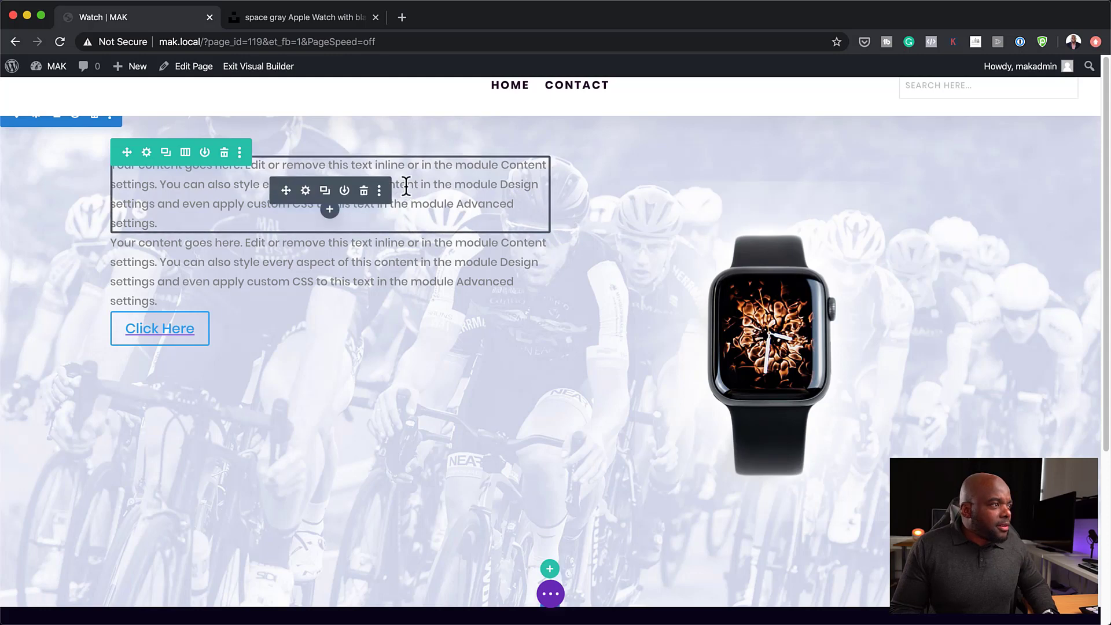
Step: Replace the top paragraph with 'Discover the NEW Apple Watch' formatted as Heading 1
{"action": "left_click", "coordinate": [305, 192]}
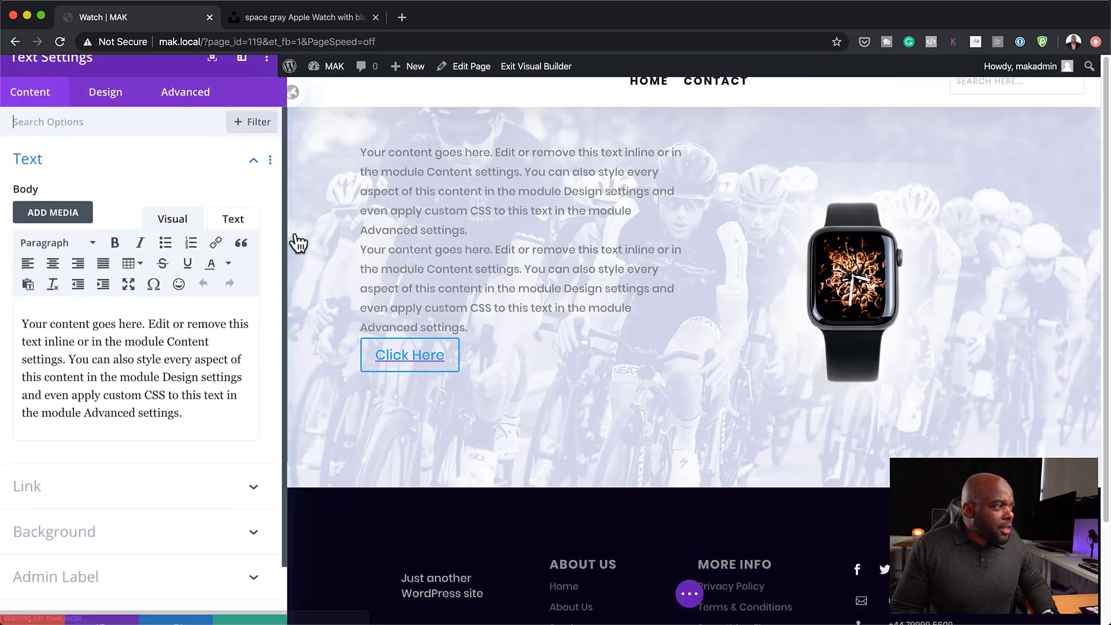
{"action": "left_click_drag", "start_coordinate": [183, 416], "coordinate": [10, 327]}
{"action": "type", "text": "Discover the NEW"}
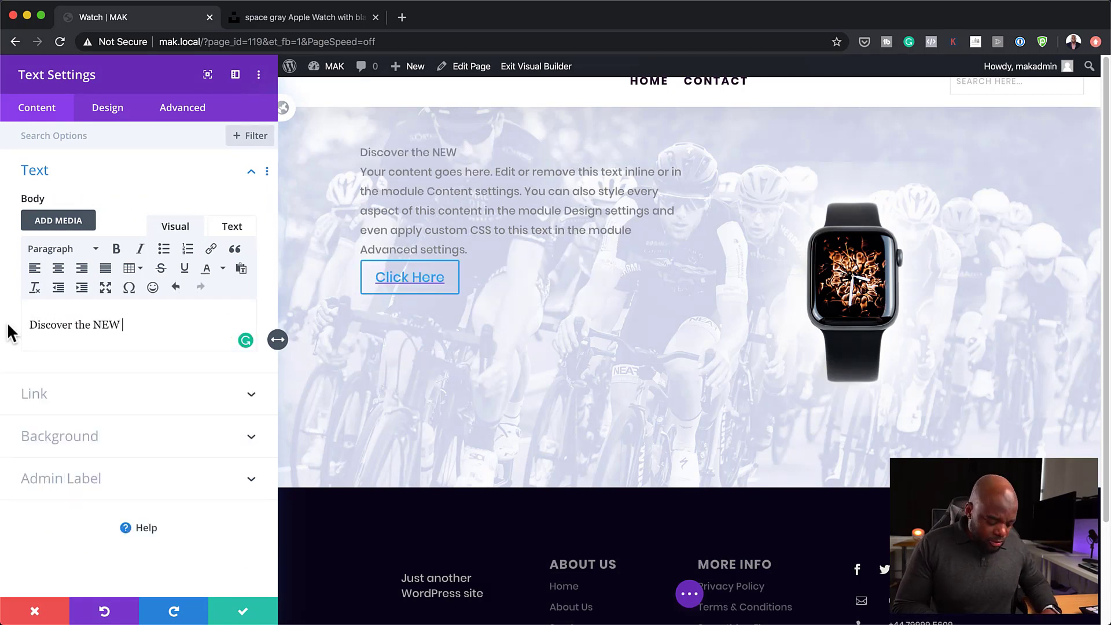
{"action": "type", "text": " Apple "}
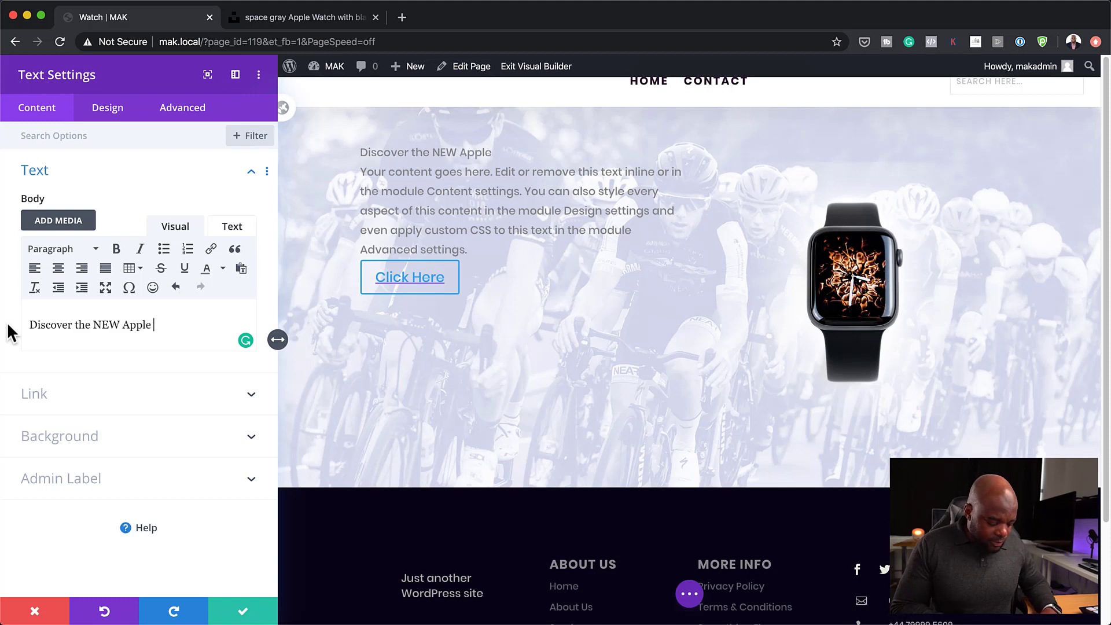
{"action": "type", "text": "Watch"}
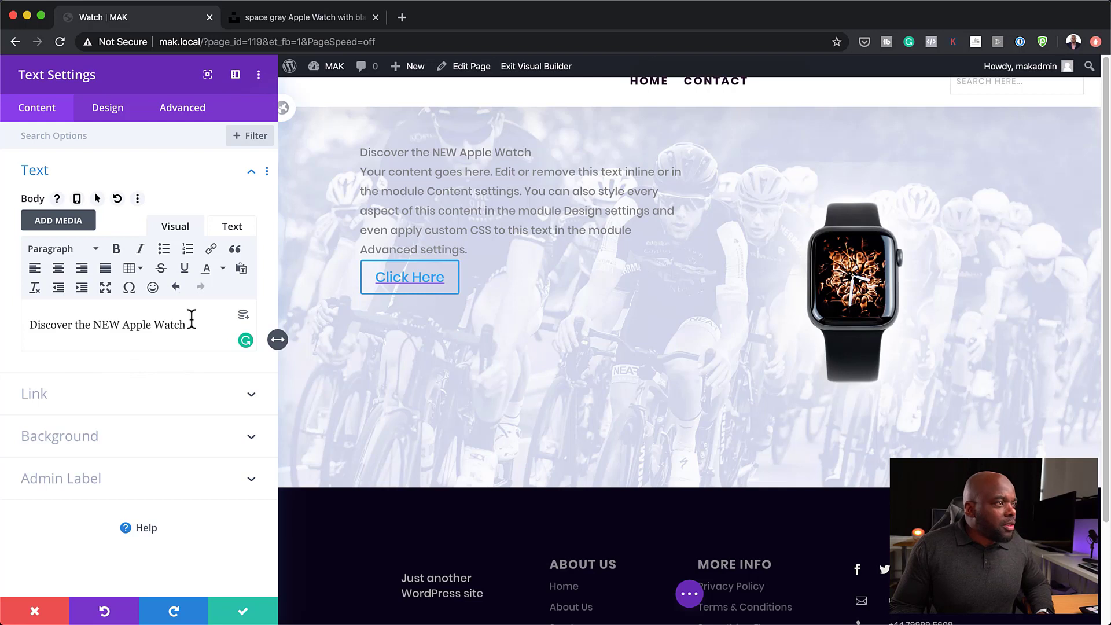
{"action": "left_click_drag", "start_coordinate": [187, 323], "coordinate": [15, 321]}
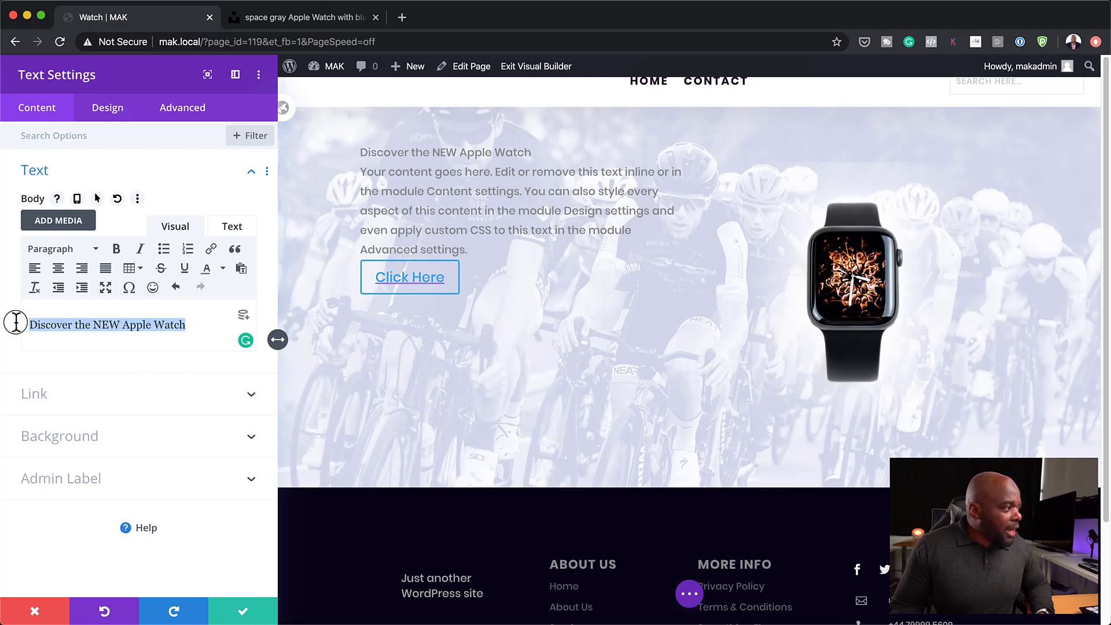
{"action": "left_click", "coordinate": [54, 253]}
{"action": "left_click", "coordinate": [80, 312]}
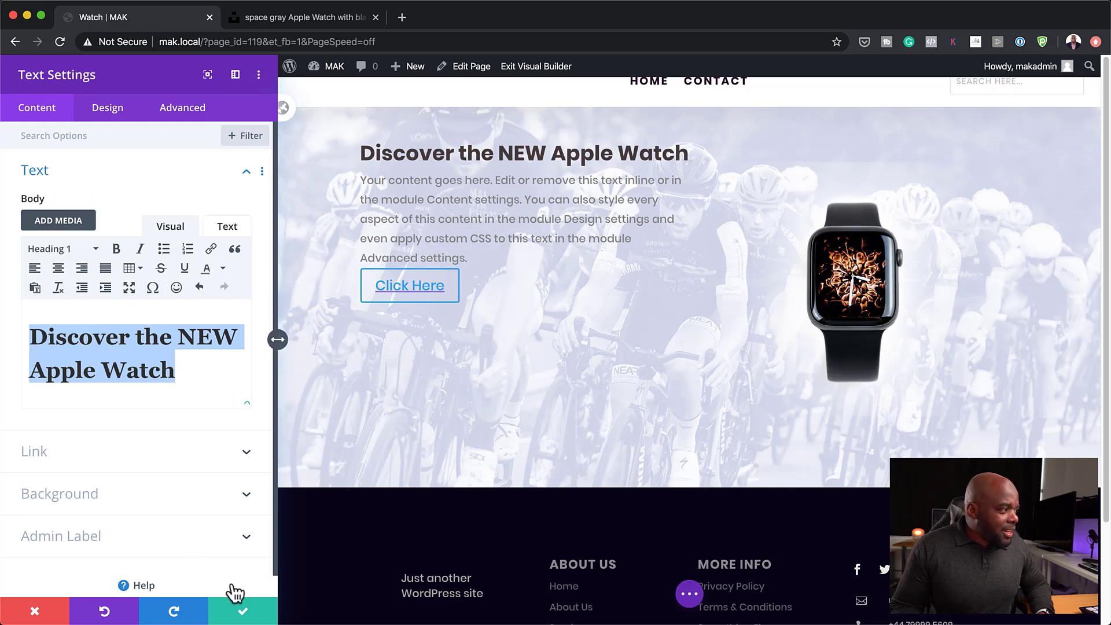
{"action": "left_click", "coordinate": [243, 612]}
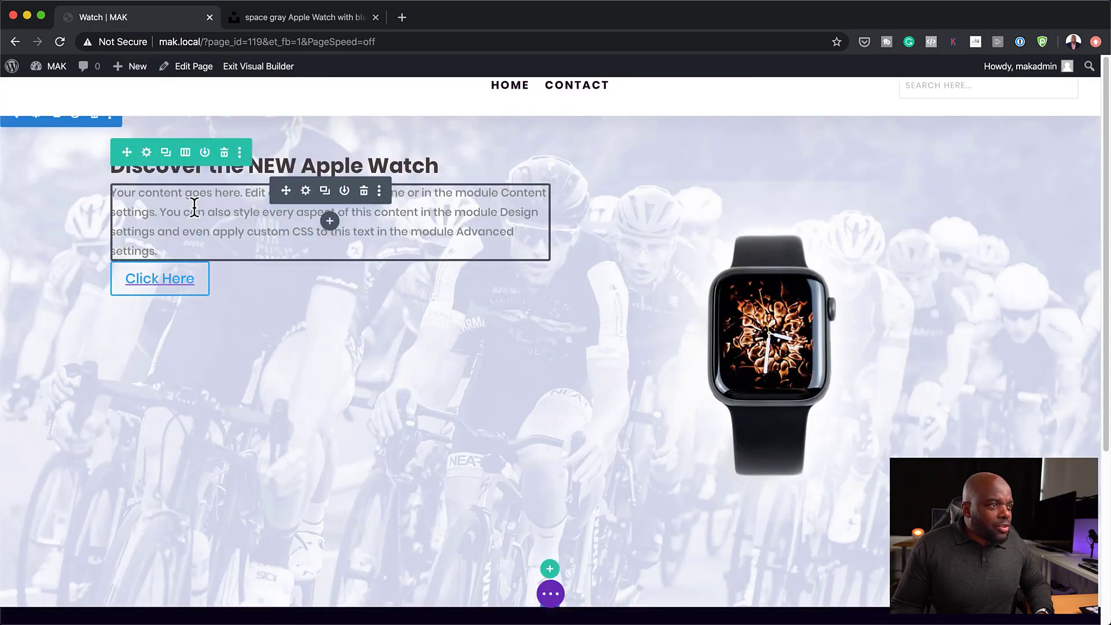
Step: Open lorem2.com in a new browser tab and select its third short lorem paragraph
{"action": "left_click", "coordinate": [401, 18]}
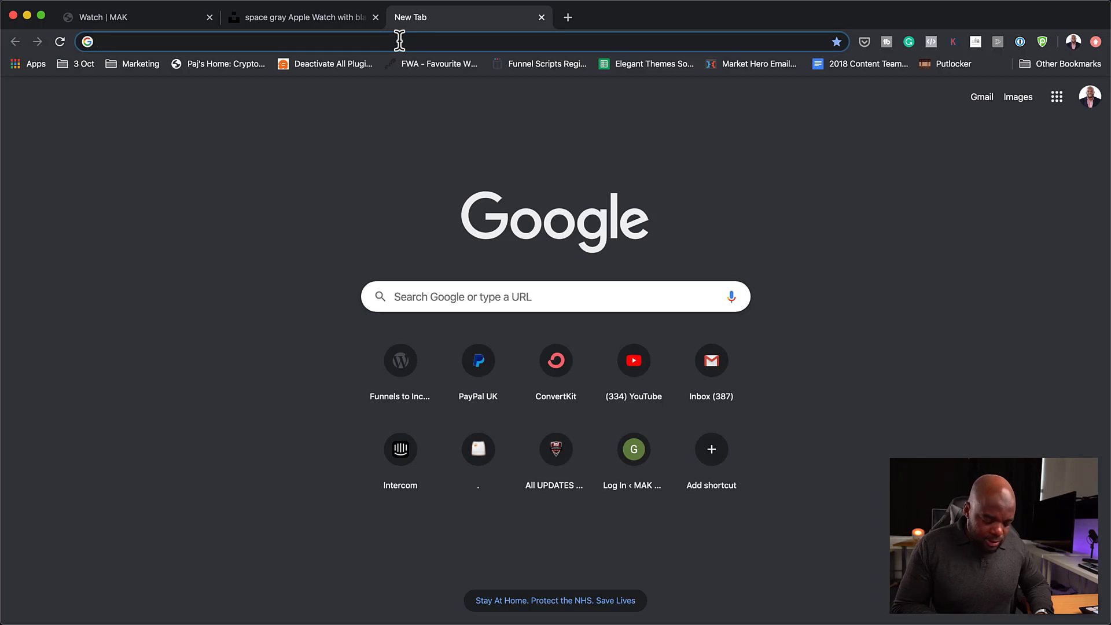
{"action": "type", "text": "lore"}
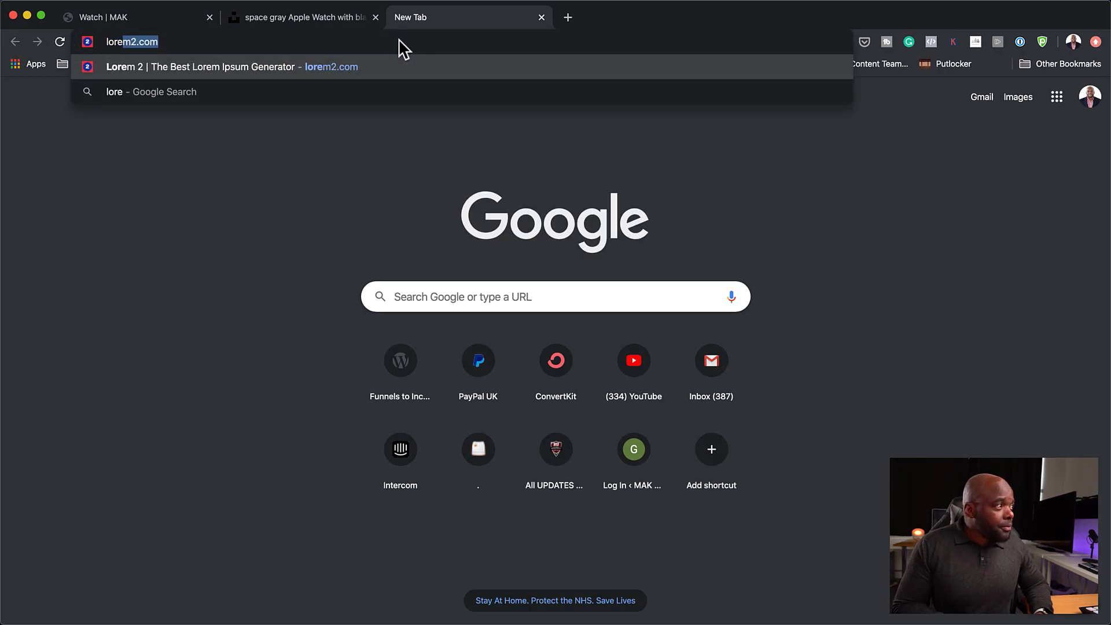
{"action": "key", "text": "super+a"}
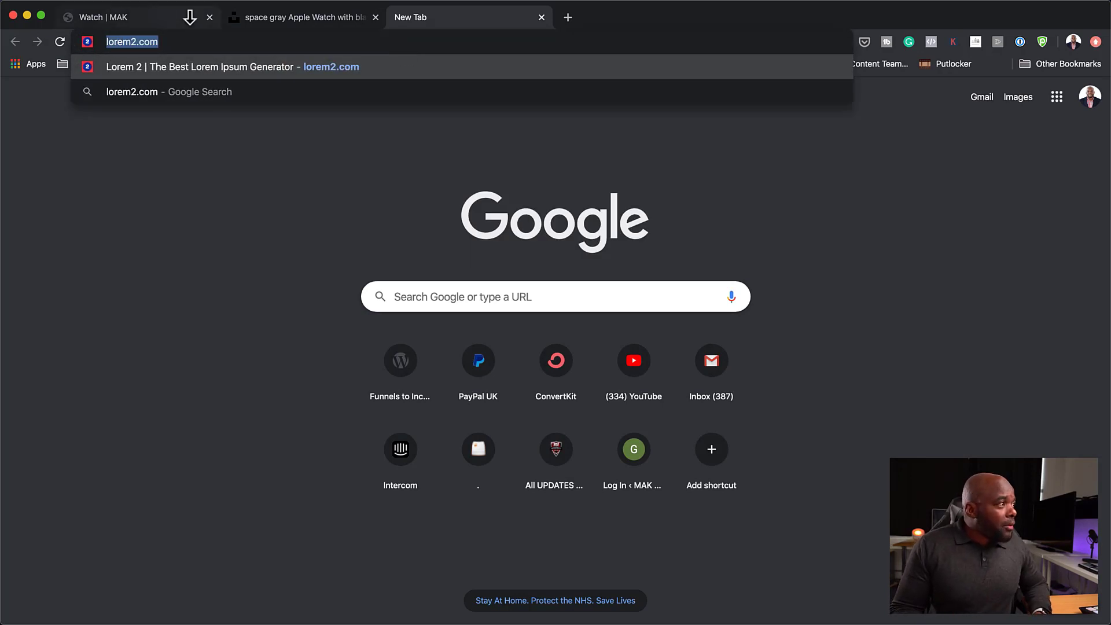
{"action": "left_click", "coordinate": [174, 43]}
{"action": "key", "text": "Return"}
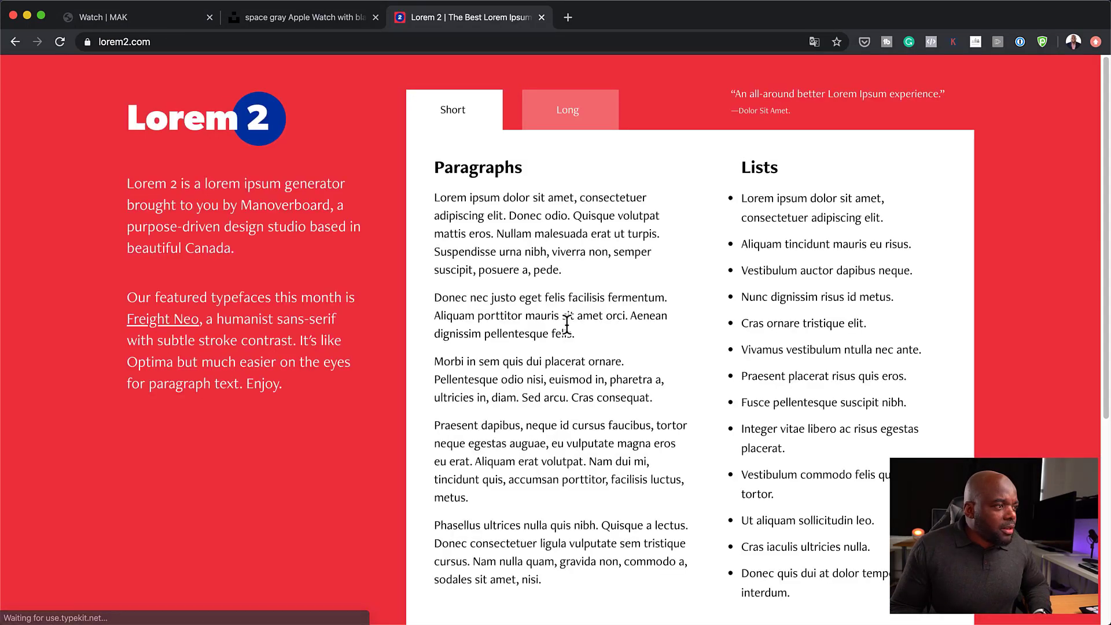
{"action": "left_click_drag", "start_coordinate": [436, 360], "coordinate": [652, 398]}
{"action": "key", "text": "super+c"}
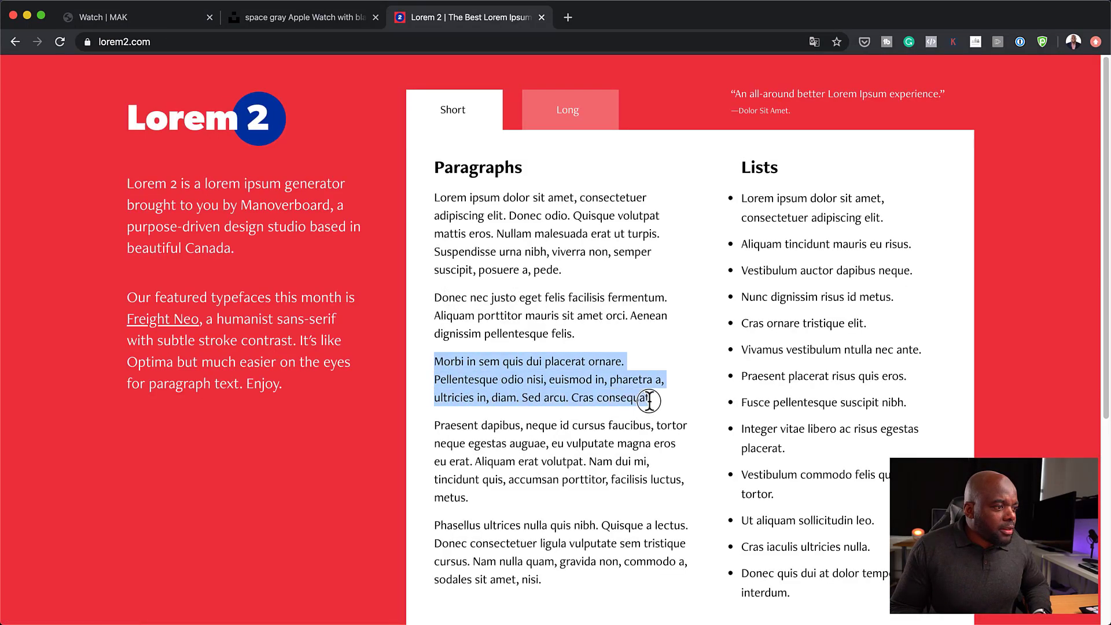
Step: Replace the hero body placeholder with the pasted 'Morbi in sem quis dui…' paragraph and save
{"action": "left_click", "coordinate": [168, 20]}
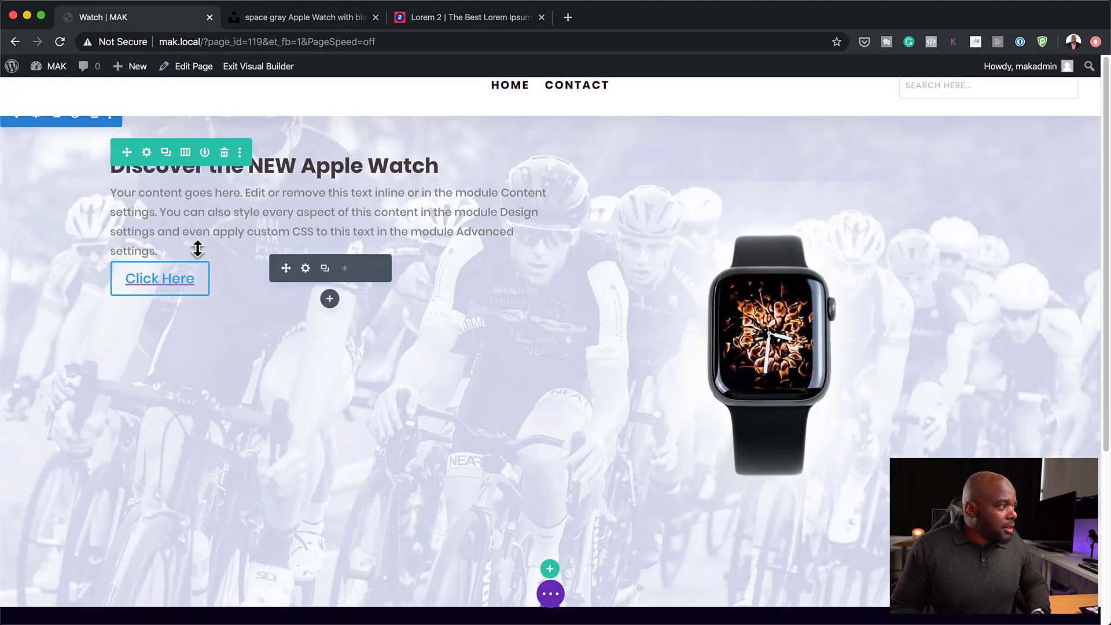
{"action": "left_click", "coordinate": [306, 191]}
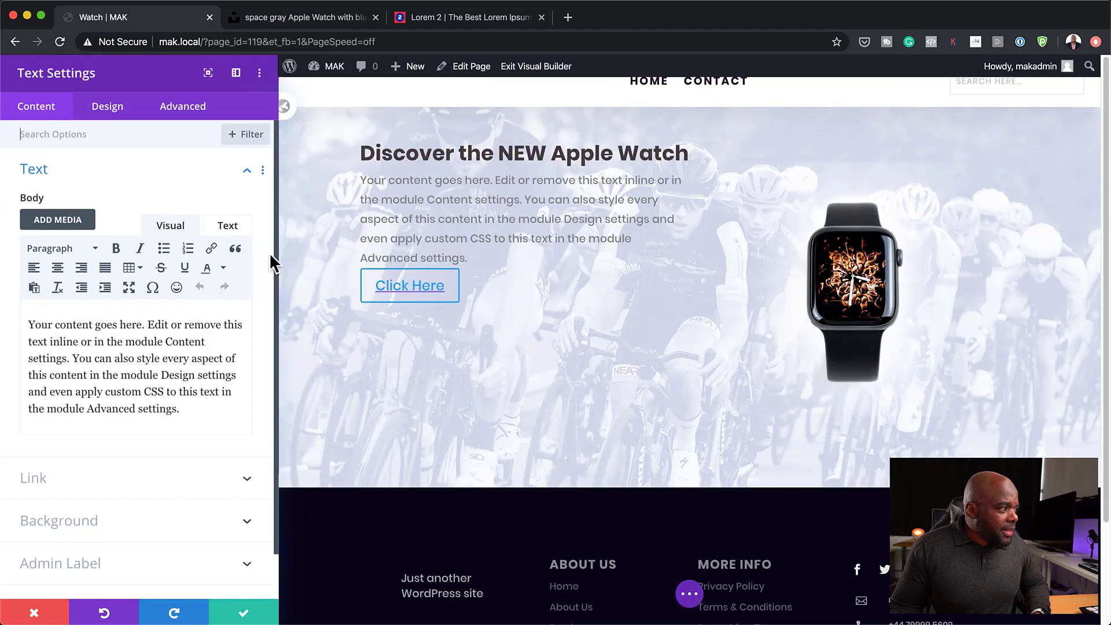
{"action": "left_click_drag", "start_coordinate": [184, 408], "coordinate": [29, 322]}
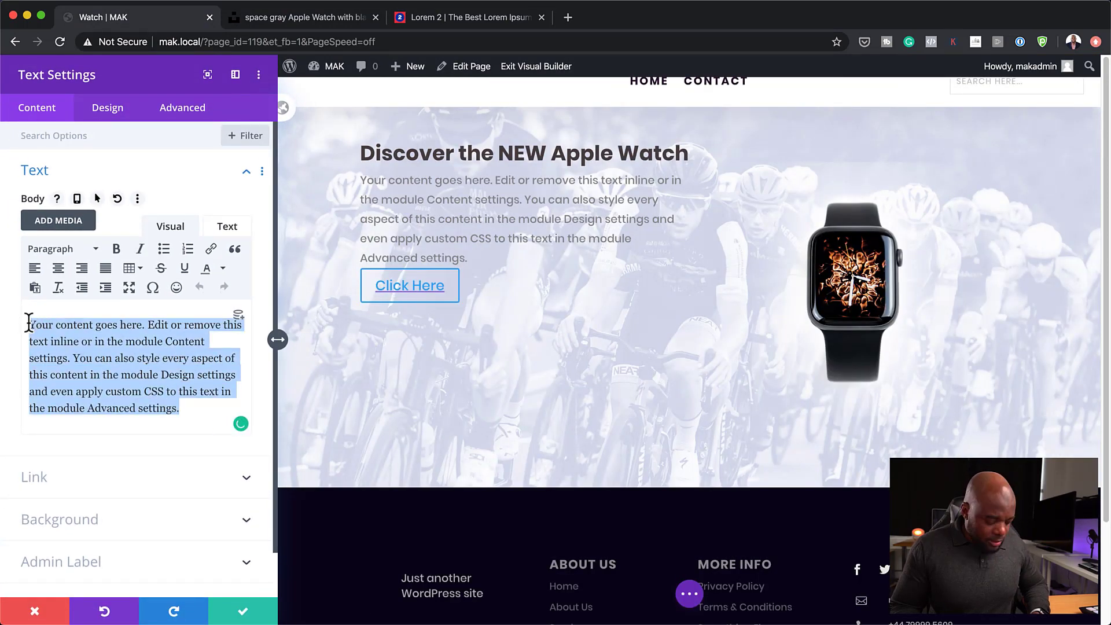
{"action": "key", "text": "super+v"}
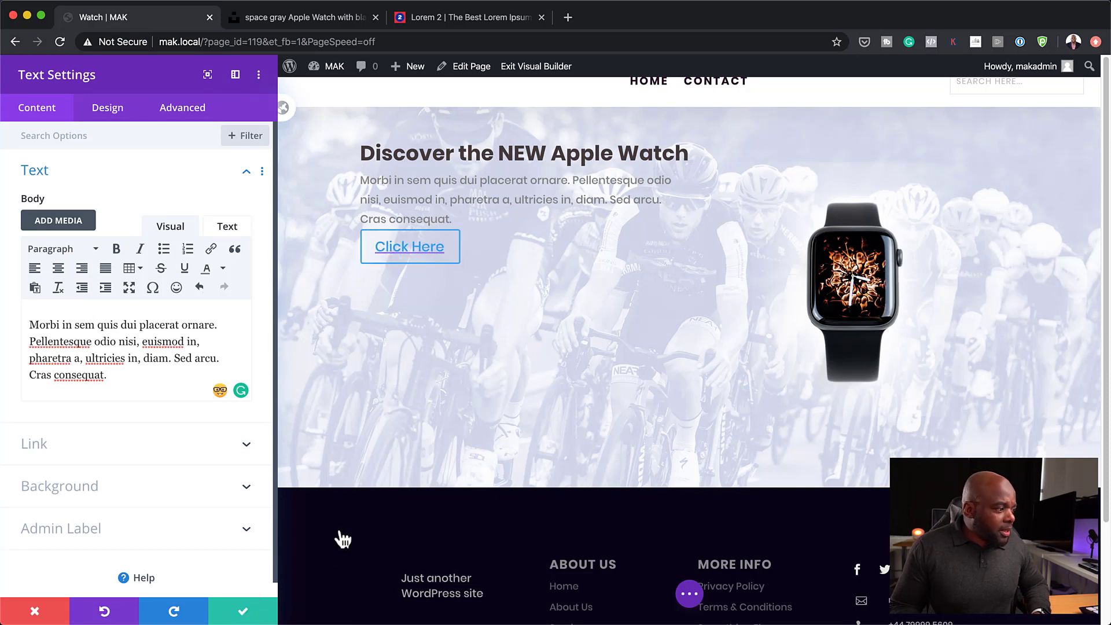
{"action": "left_click", "coordinate": [248, 612]}
Step: Change the hero button label to 'More Info'
{"action": "mouse_move", "coordinate": [330, 258]}
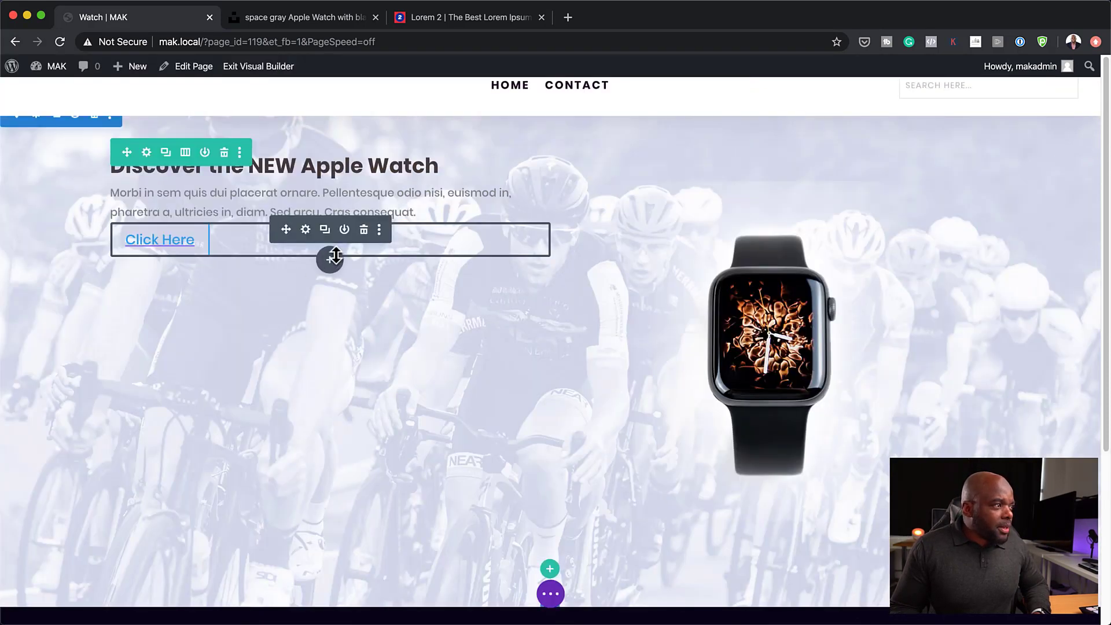
{"action": "left_click", "coordinate": [305, 229]}
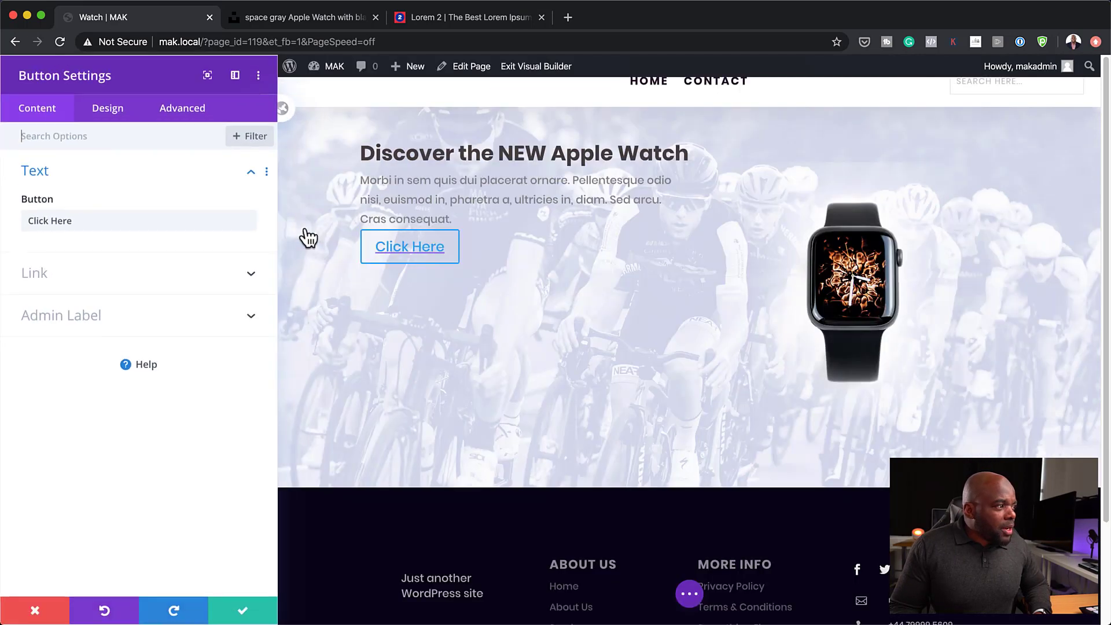
{"action": "double_click", "coordinate": [85, 221]}
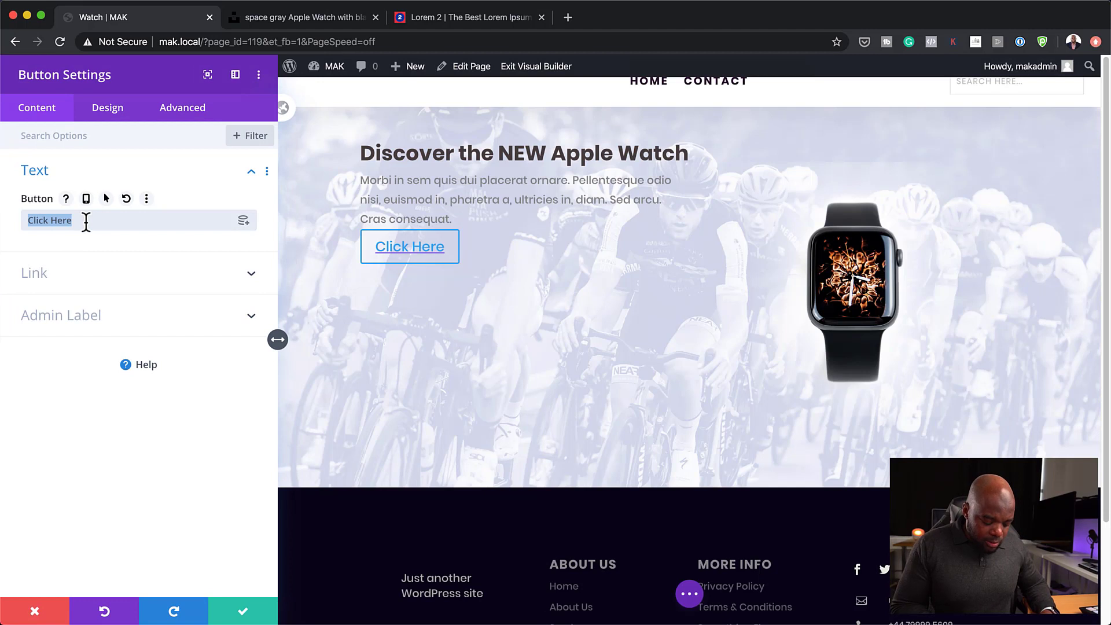
{"action": "type", "text": "Morre Info"}
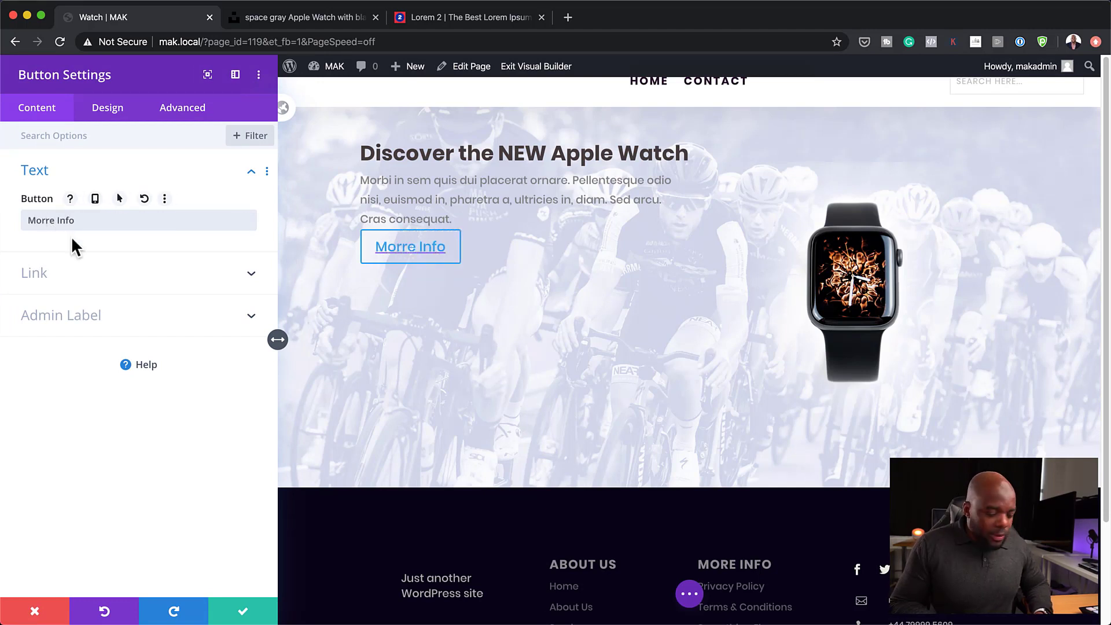
{"action": "key", "text": "Left"}
{"action": "key", "text": "Left"}
{"action": "key", "text": "Left"}
{"action": "key", "text": "Left"}
{"action": "key", "text": "Left"}
{"action": "key", "text": "Left"}
{"action": "key", "text": "Left"}
{"action": "key", "text": "BackSpace"}
Step: Set the button's link URL to #
{"action": "left_click", "coordinate": [57, 278]}
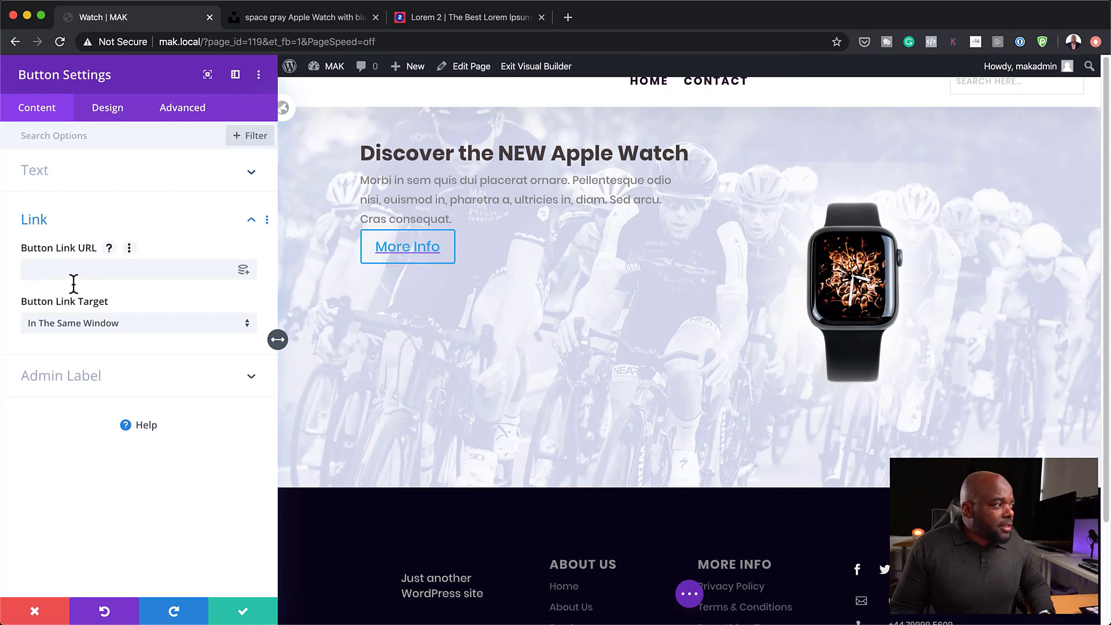
{"action": "left_click", "coordinate": [88, 270]}
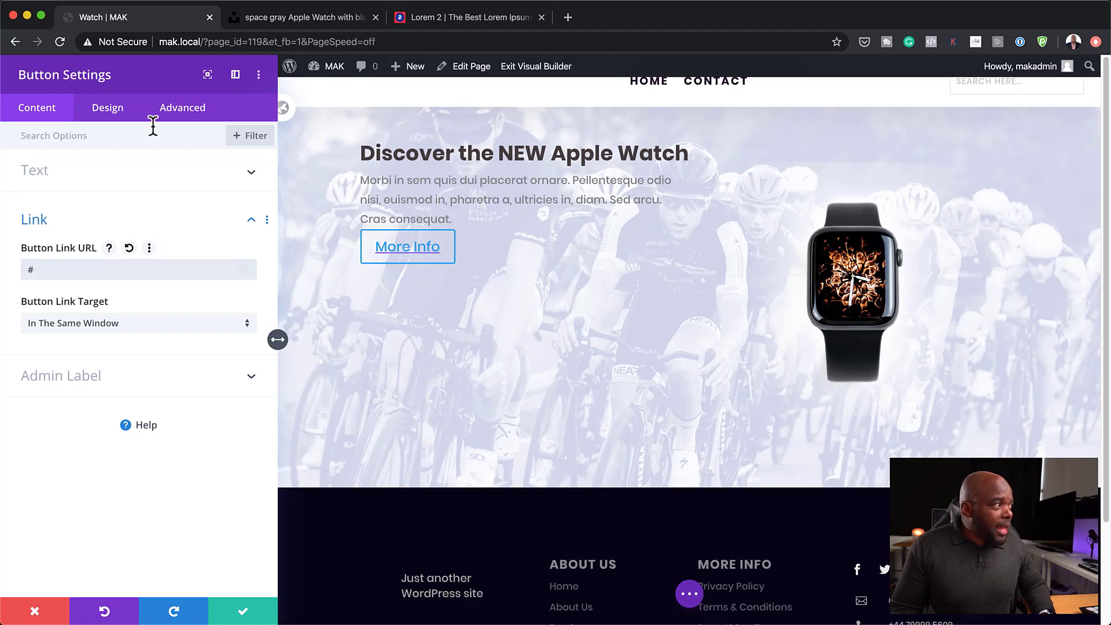
{"action": "left_click", "coordinate": [118, 110]}
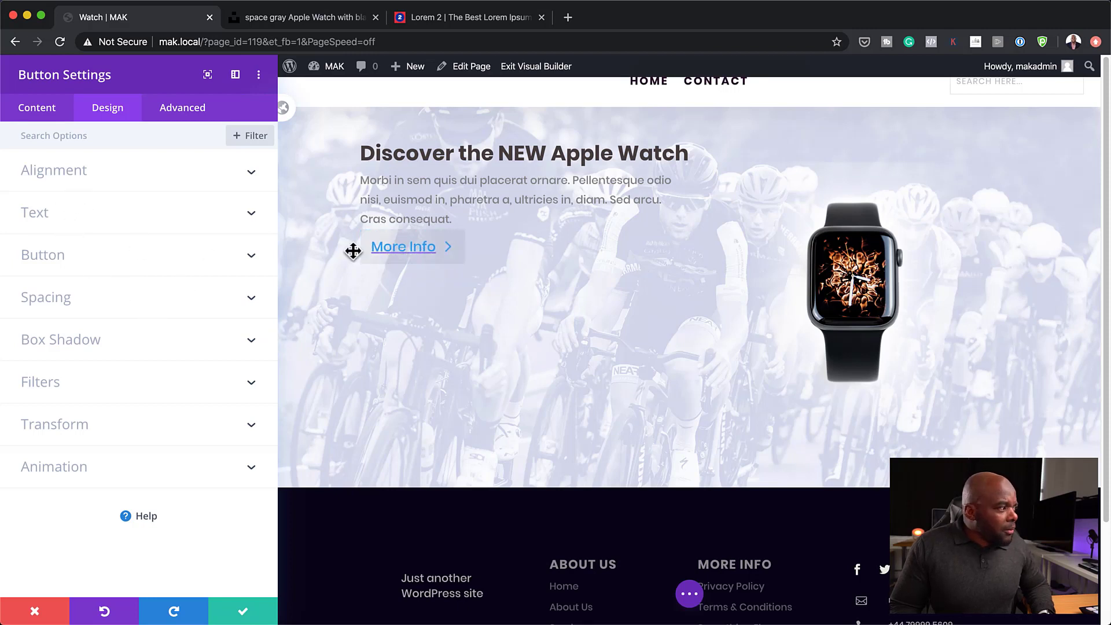
Step: Enable custom button styles with white text and an orange #bc5201 background
{"action": "left_click", "coordinate": [69, 263]}
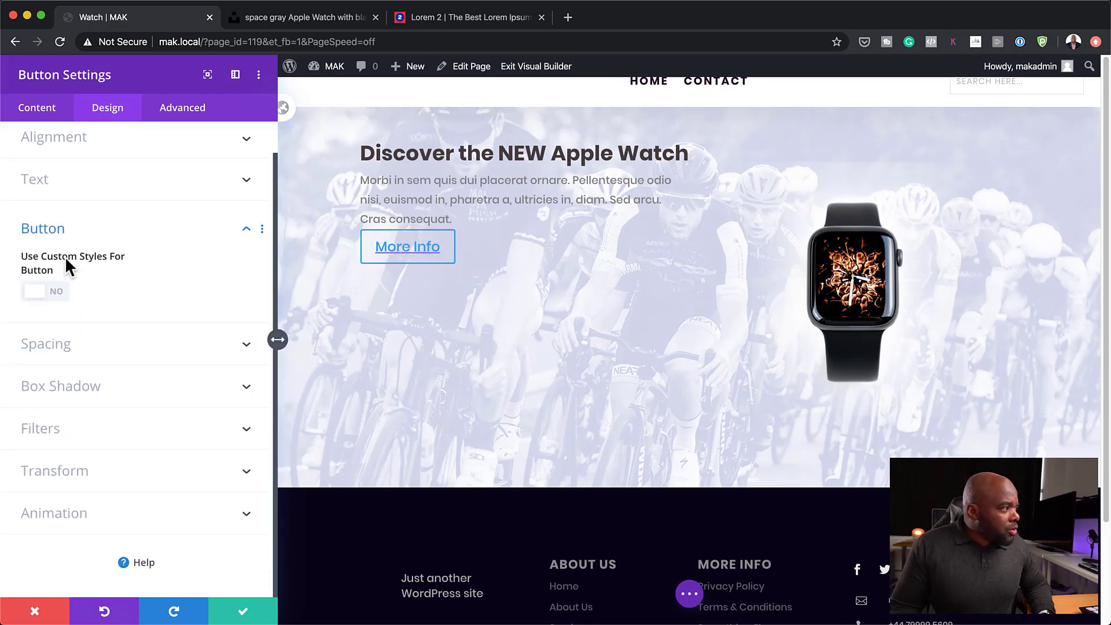
{"action": "left_click", "coordinate": [58, 294]}
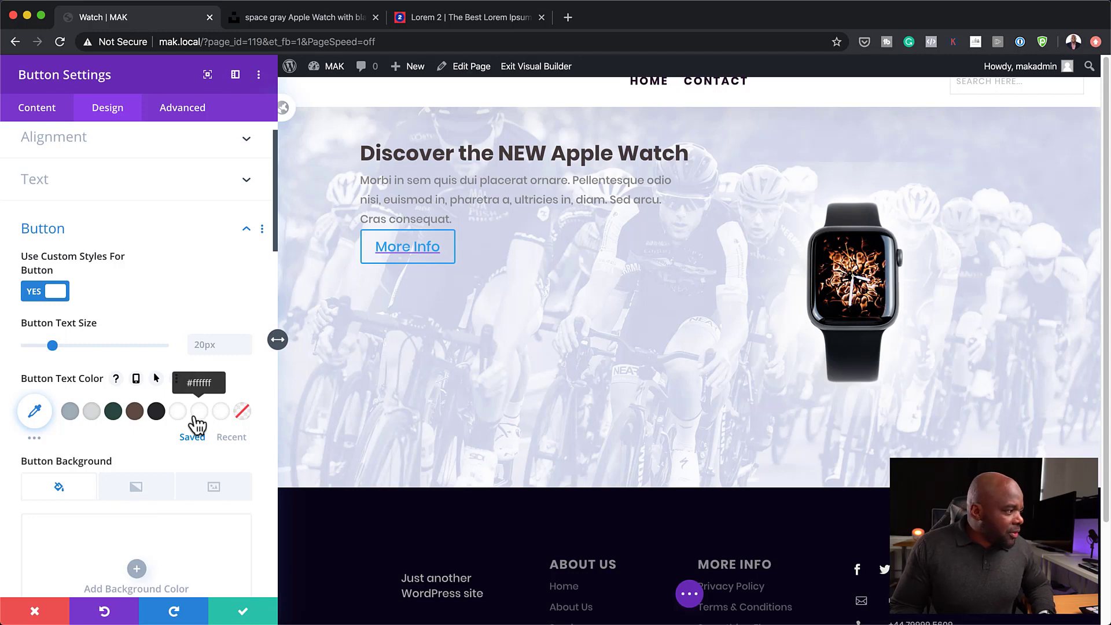
{"action": "left_click", "coordinate": [180, 408]}
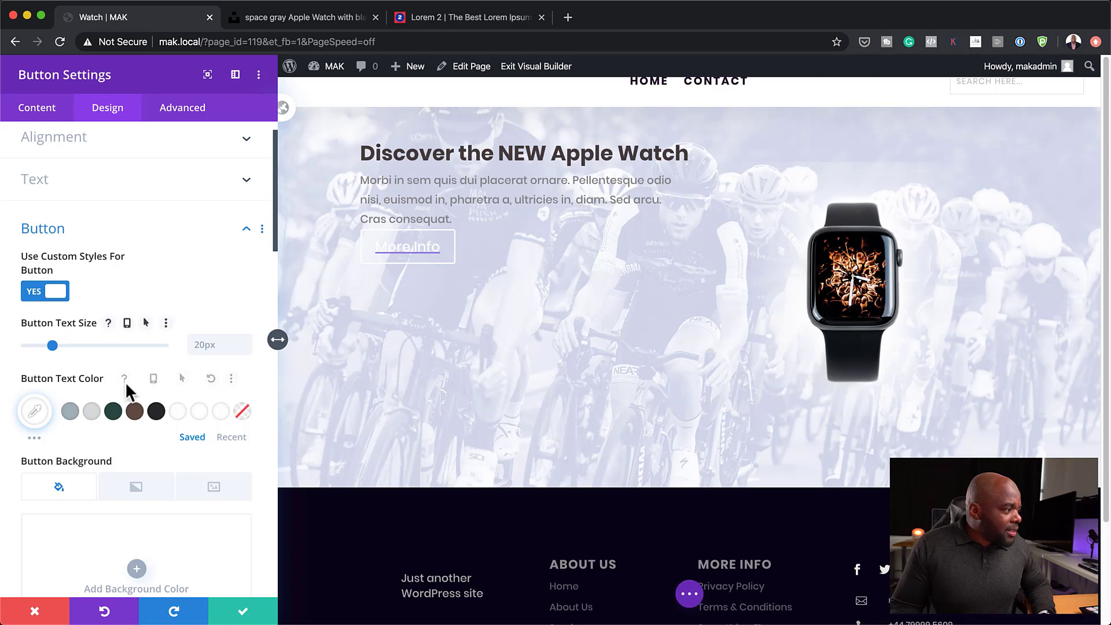
{"action": "scroll", "coordinate": [220, 492], "scroll_direction": "down", "scroll_amount": 4}
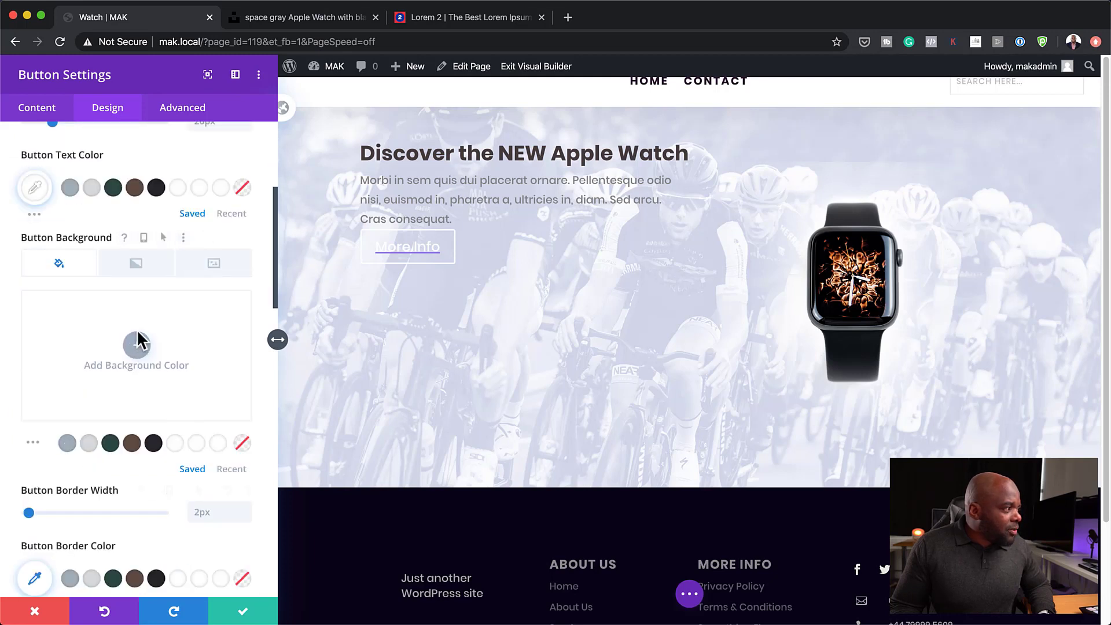
{"action": "left_click", "coordinate": [136, 345]}
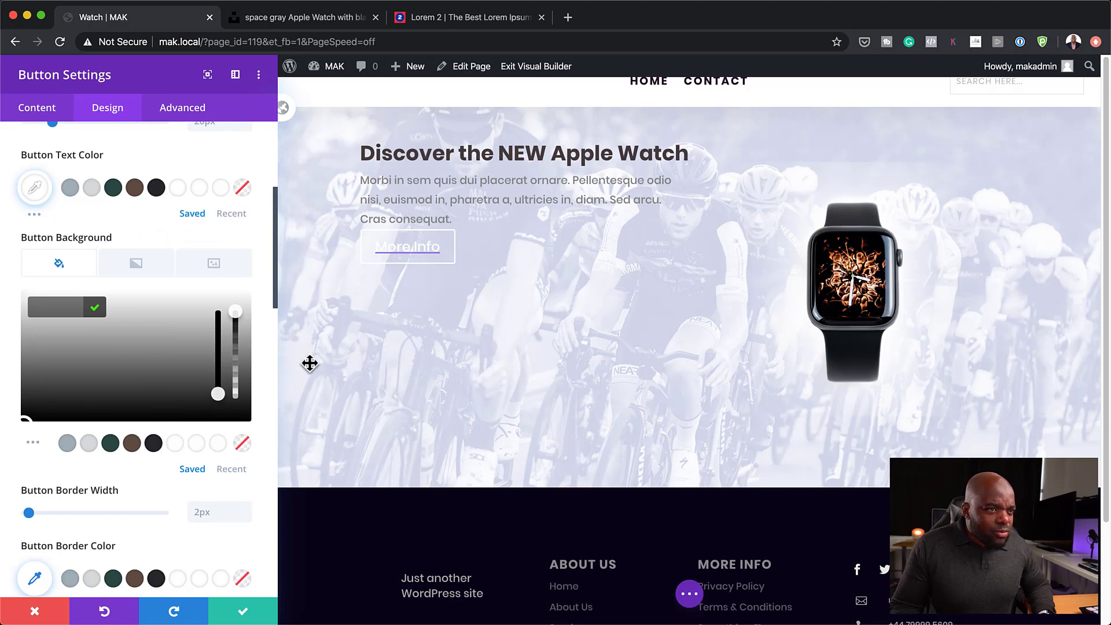
{"action": "left_click", "coordinate": [218, 394]}
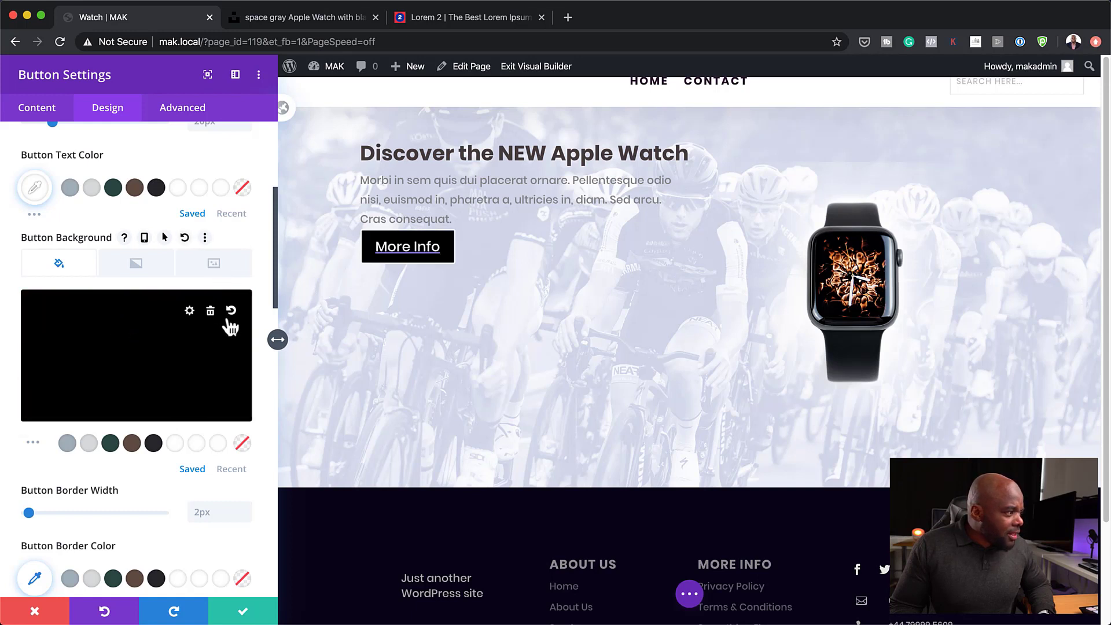
{"action": "left_click", "coordinate": [193, 362]}
{"action": "left_click_drag", "start_coordinate": [218, 392], "coordinate": [216, 316]}
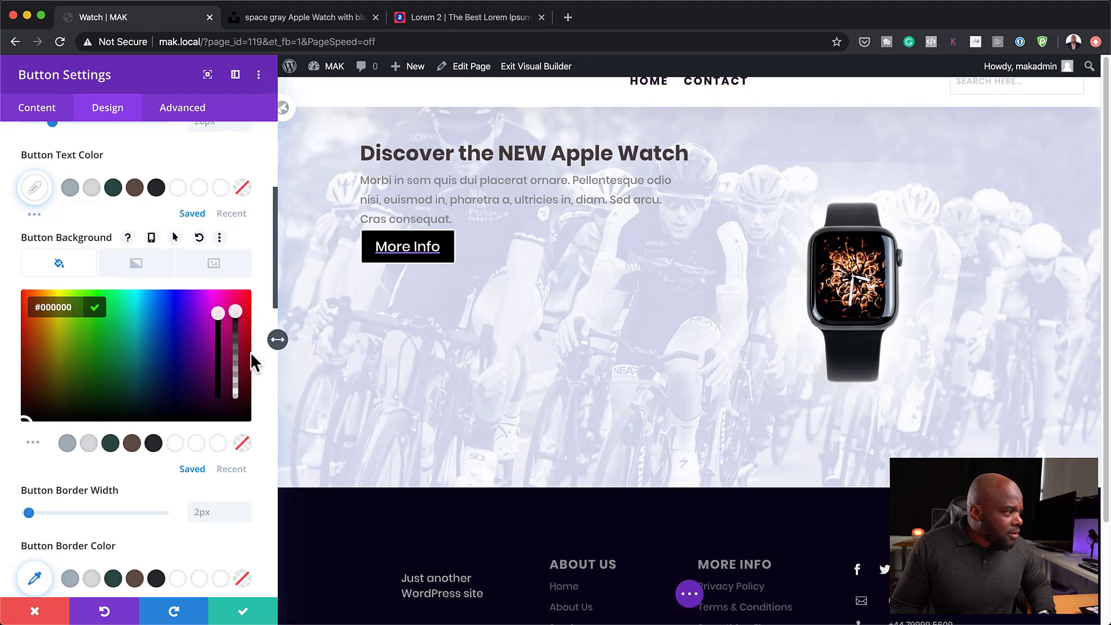
{"action": "left_click", "coordinate": [245, 371]}
{"action": "left_click", "coordinate": [244, 375]}
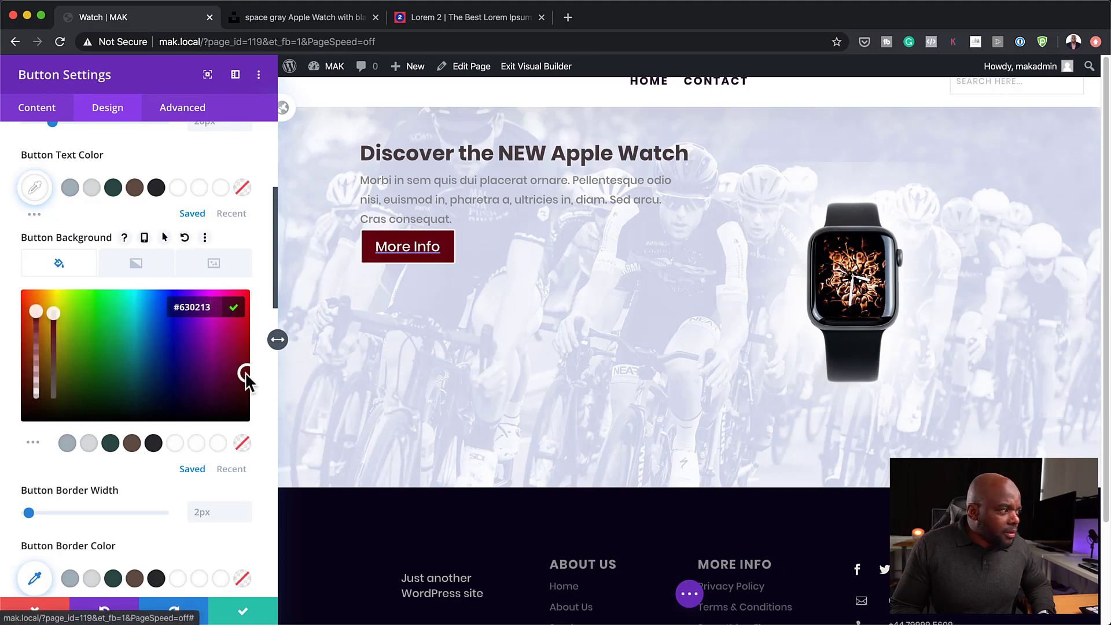
{"action": "left_click_drag", "start_coordinate": [71, 326], "coordinate": [37, 327]}
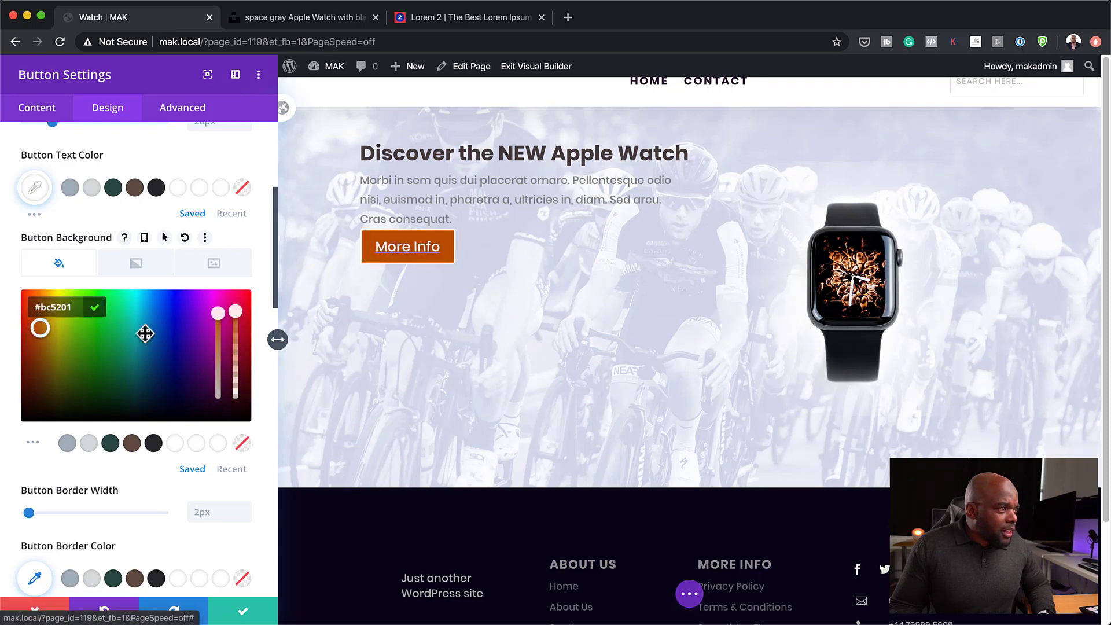
Step: Set the button border width to 0px and its top margin to 2vw
{"action": "left_click", "coordinate": [30, 513]}
{"action": "left_click_drag", "start_coordinate": [3, 515], "coordinate": [5, 518]}
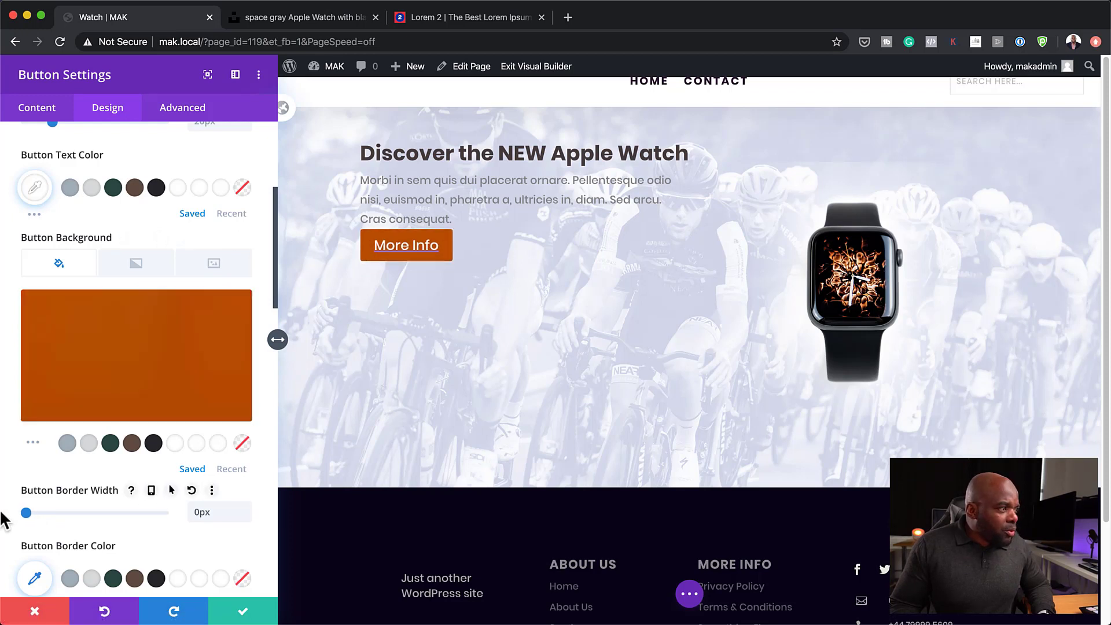
{"action": "scroll", "coordinate": [122, 508], "scroll_direction": "down", "scroll_amount": 6}
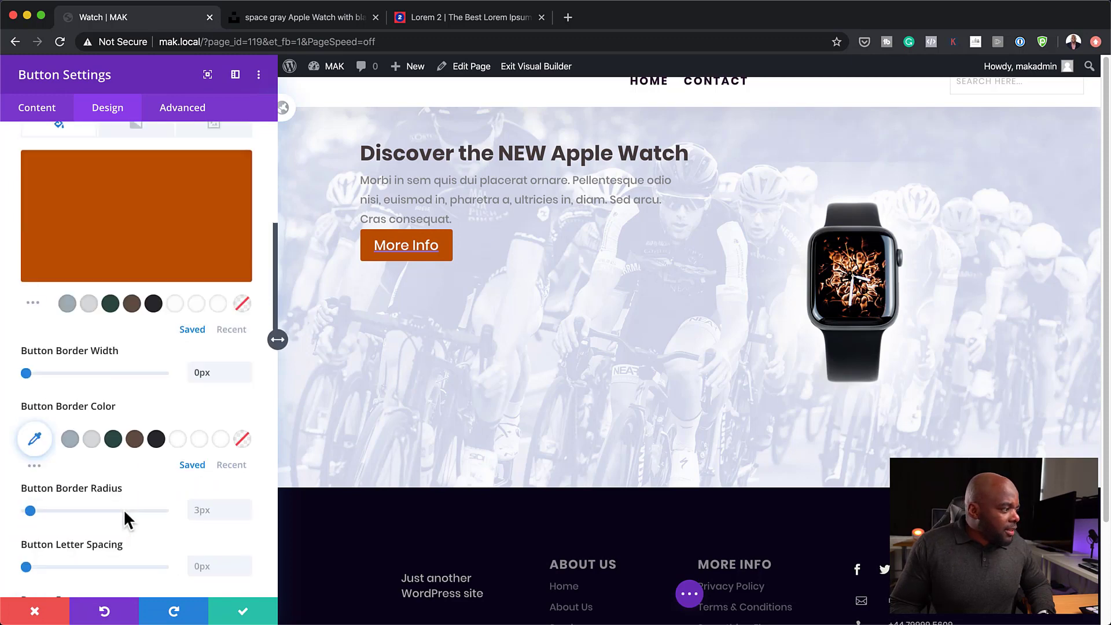
{"action": "scroll", "coordinate": [123, 508], "scroll_direction": "down", "scroll_amount": 8}
{"action": "scroll", "coordinate": [123, 509], "scroll_direction": "down", "scroll_amount": 4}
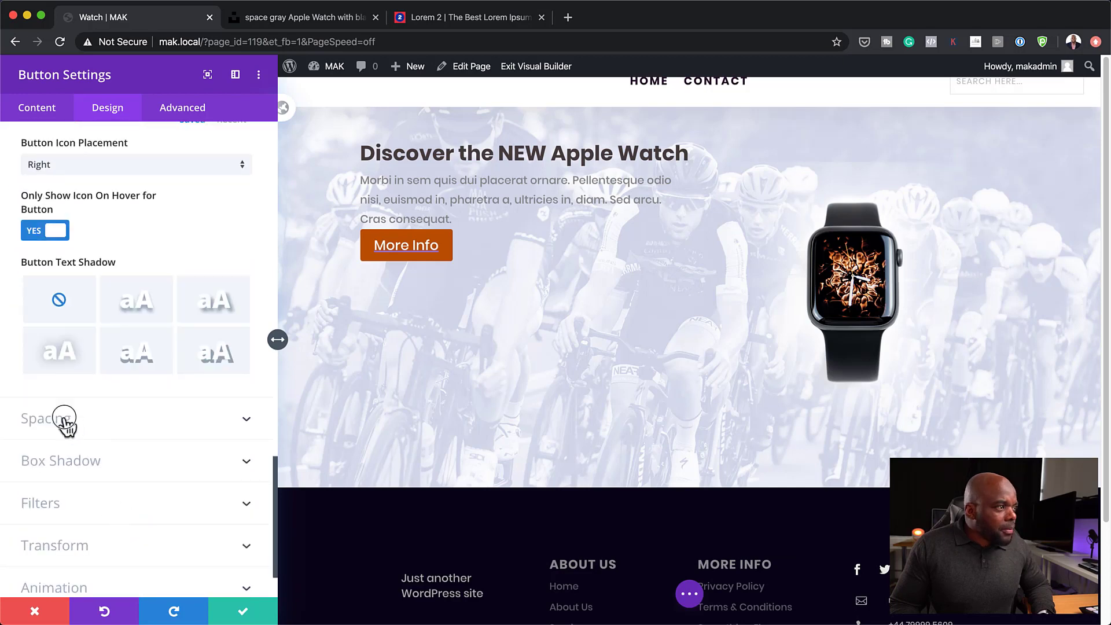
{"action": "left_click", "coordinate": [75, 428]}
{"action": "left_click_drag", "start_coordinate": [44, 273], "coordinate": [59, 271]}
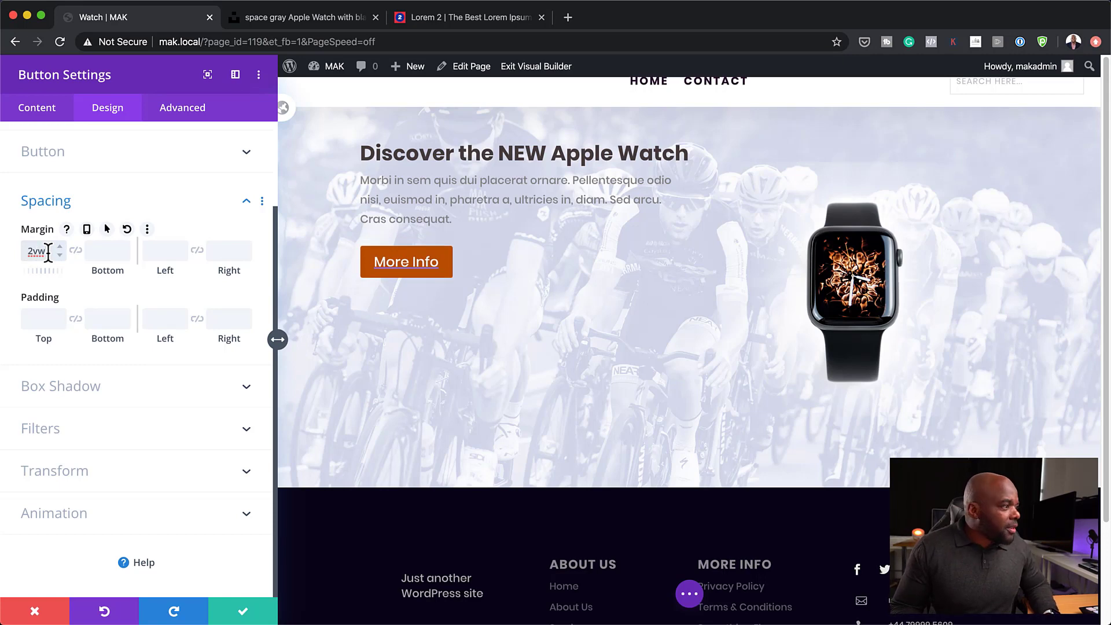
Step: Save the button, then give the body text module a 1vw top margin and save
{"action": "left_click", "coordinate": [243, 615]}
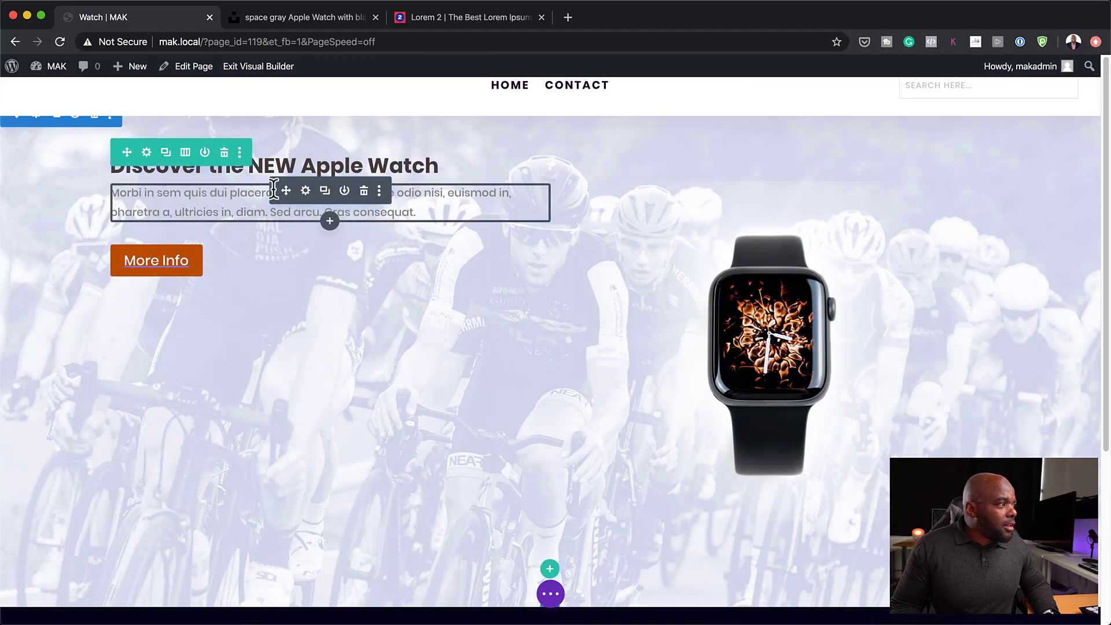
{"action": "left_click", "coordinate": [306, 191]}
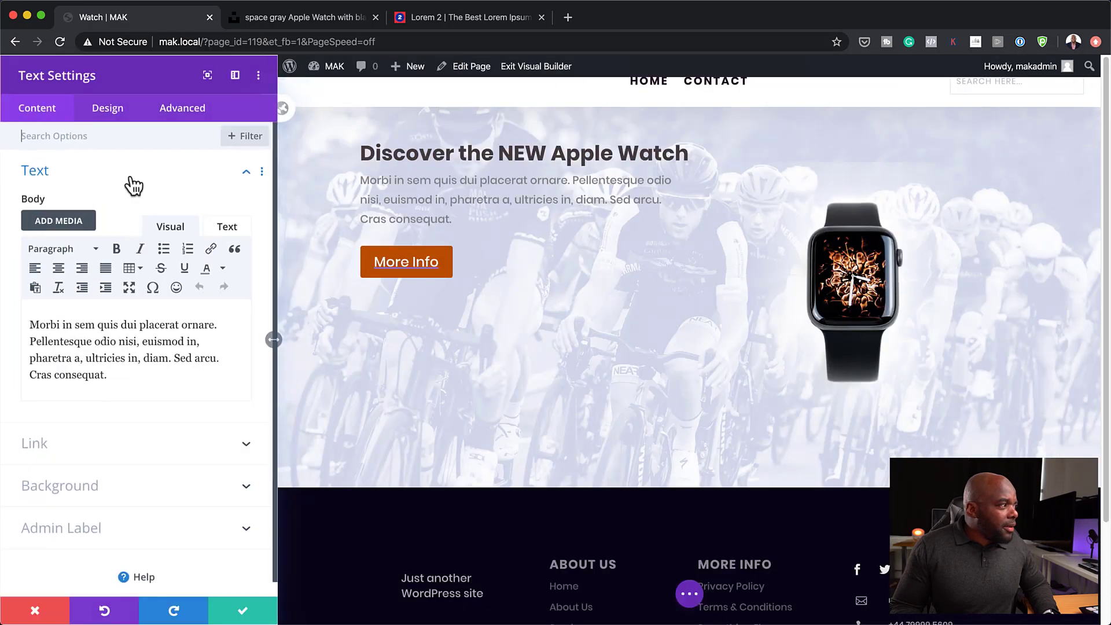
{"action": "left_click", "coordinate": [109, 109]}
{"action": "left_click", "coordinate": [64, 302]}
{"action": "left_click", "coordinate": [45, 208]}
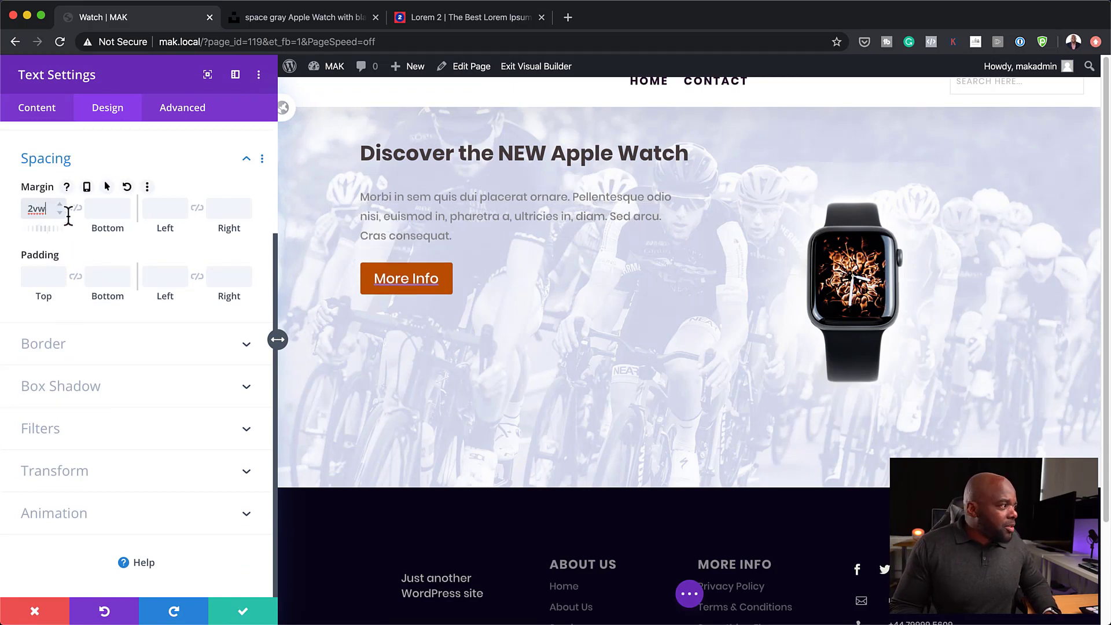
{"action": "left_click", "coordinate": [243, 614]}
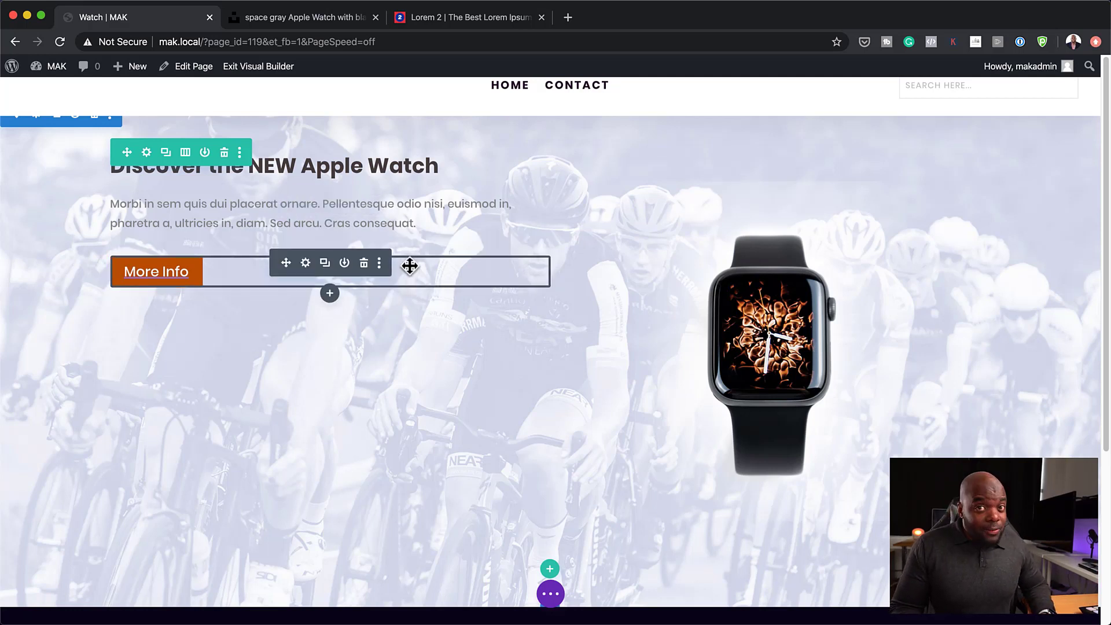
Step: Set the hero row's Max Width to 70% under Design > Sizing and save
{"action": "left_click", "coordinate": [146, 152]}
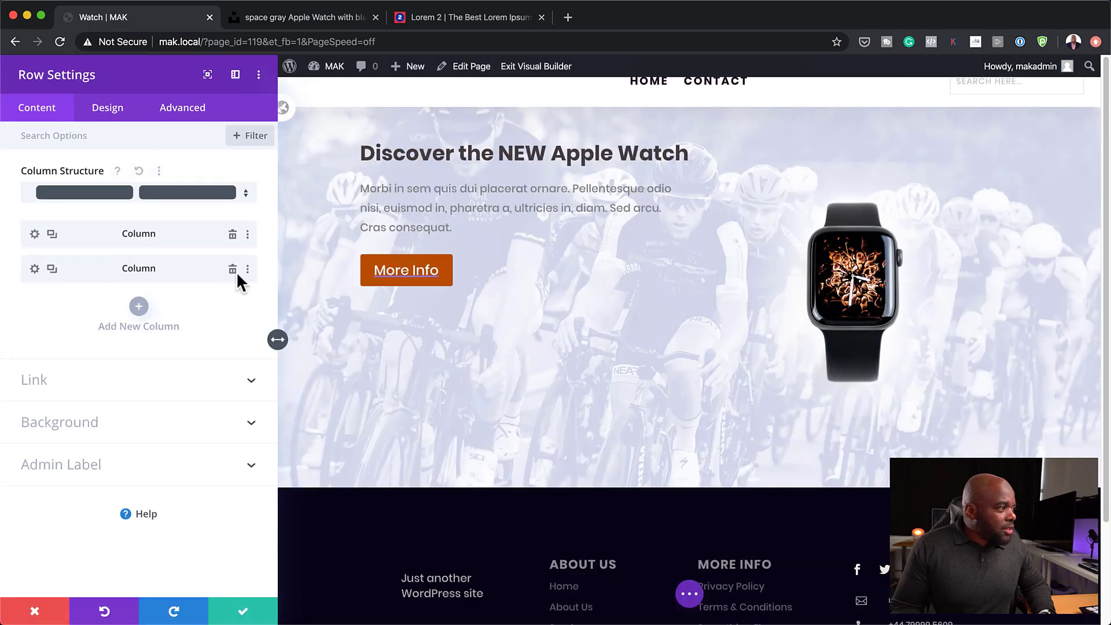
{"action": "left_click", "coordinate": [114, 113]}
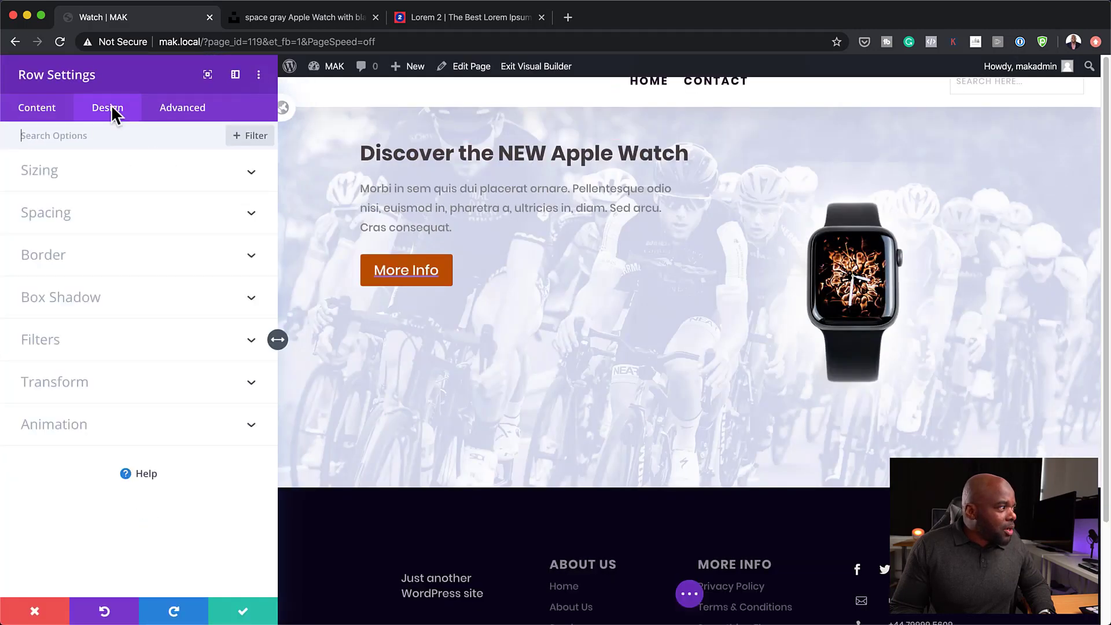
{"action": "left_click", "coordinate": [38, 227]}
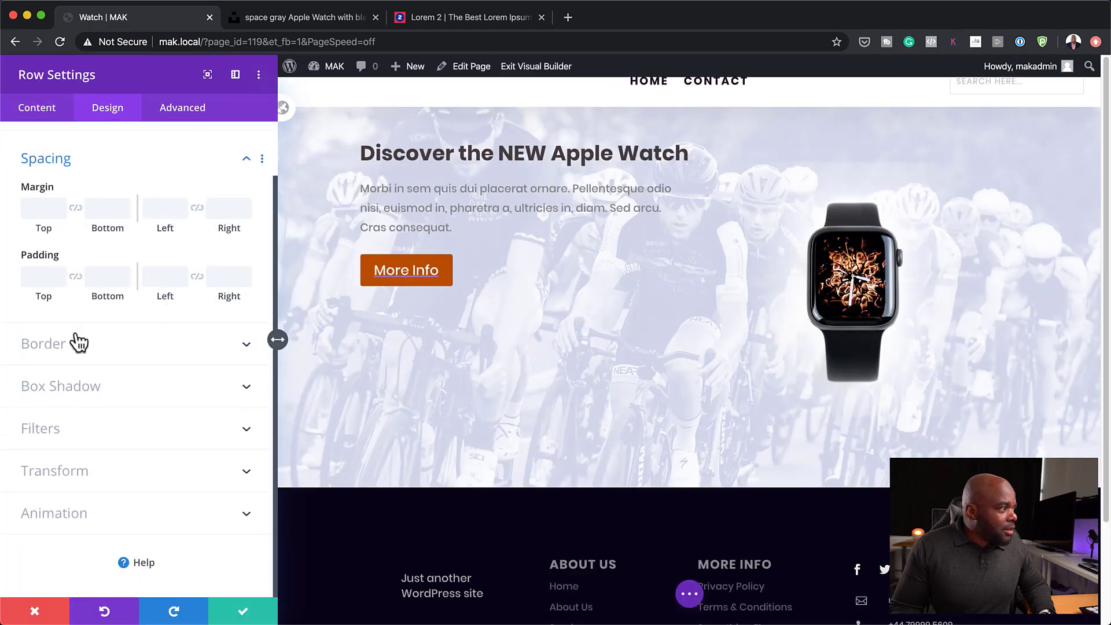
{"action": "scroll", "coordinate": [179, 220], "scroll_direction": "up", "scroll_amount": 2}
{"action": "left_click", "coordinate": [75, 174]}
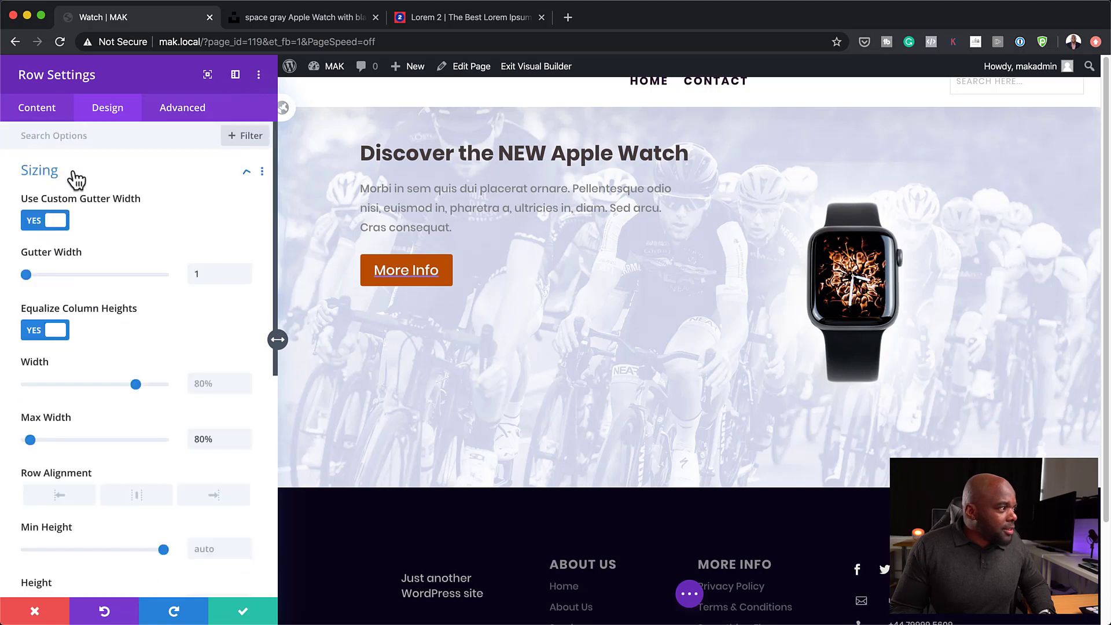
{"action": "left_click", "coordinate": [187, 438]}
{"action": "type", "text": "7"}
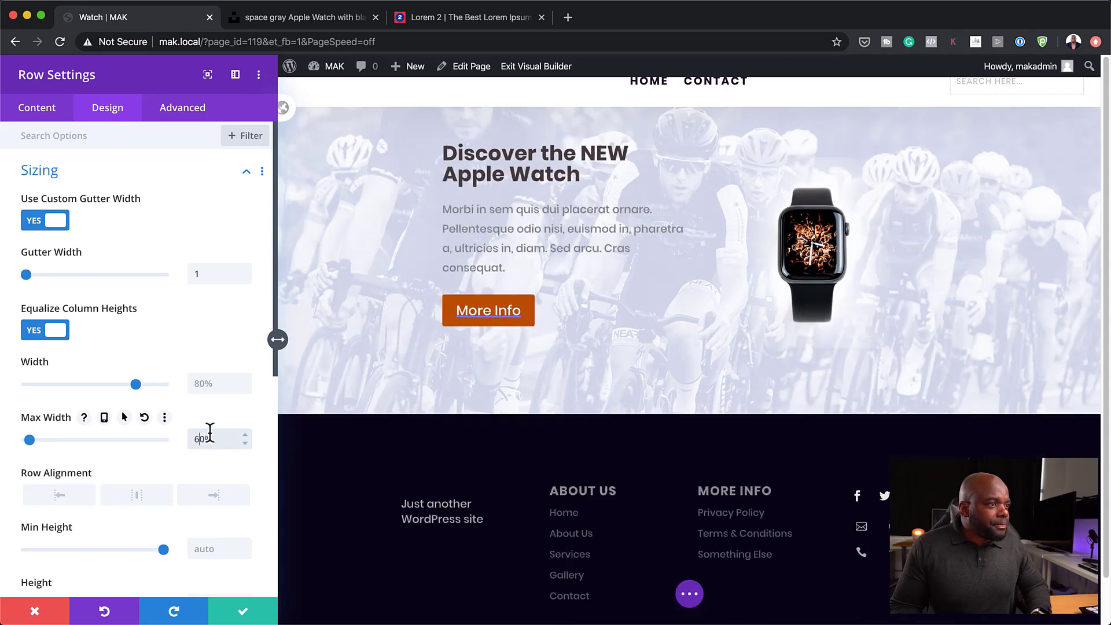
{"action": "key", "text": "BackSpace"}
{"action": "type", "text": "7"}
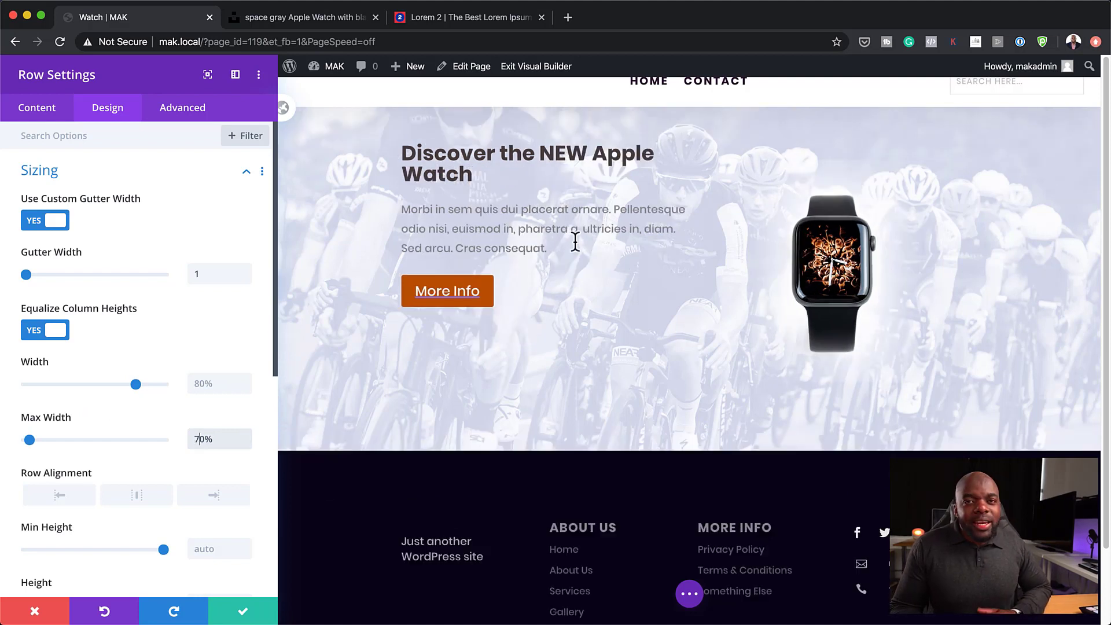
{"action": "left_click", "coordinate": [243, 613]}
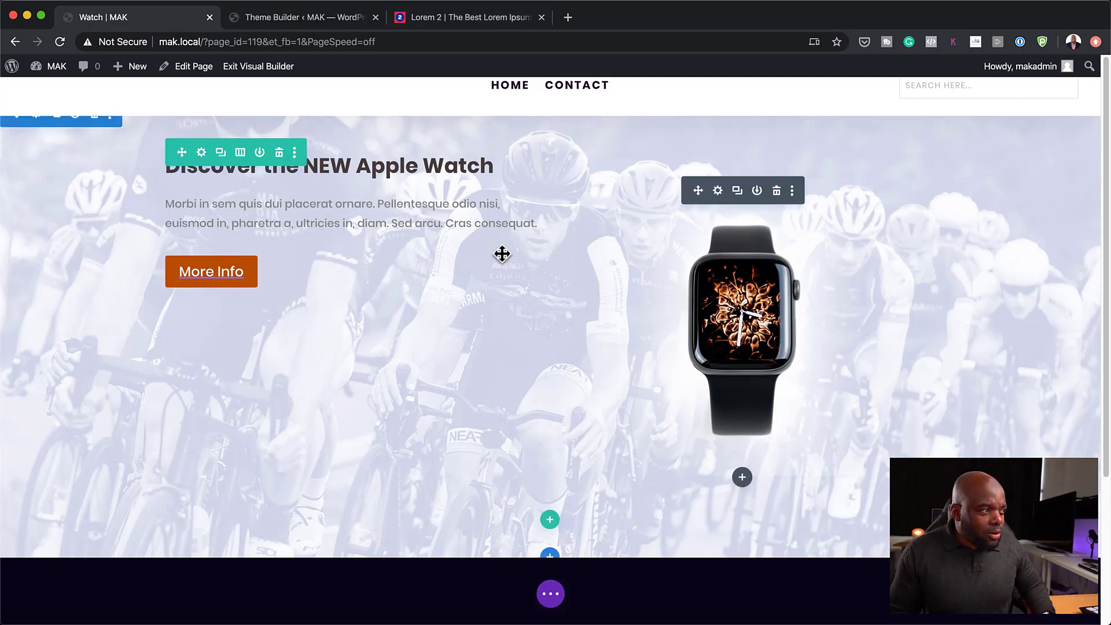
Step: Add 'align-items: center;' to the hero row's Main Element custom CSS and save
{"action": "left_click", "coordinate": [202, 153]}
{"action": "left_click", "coordinate": [184, 110]}
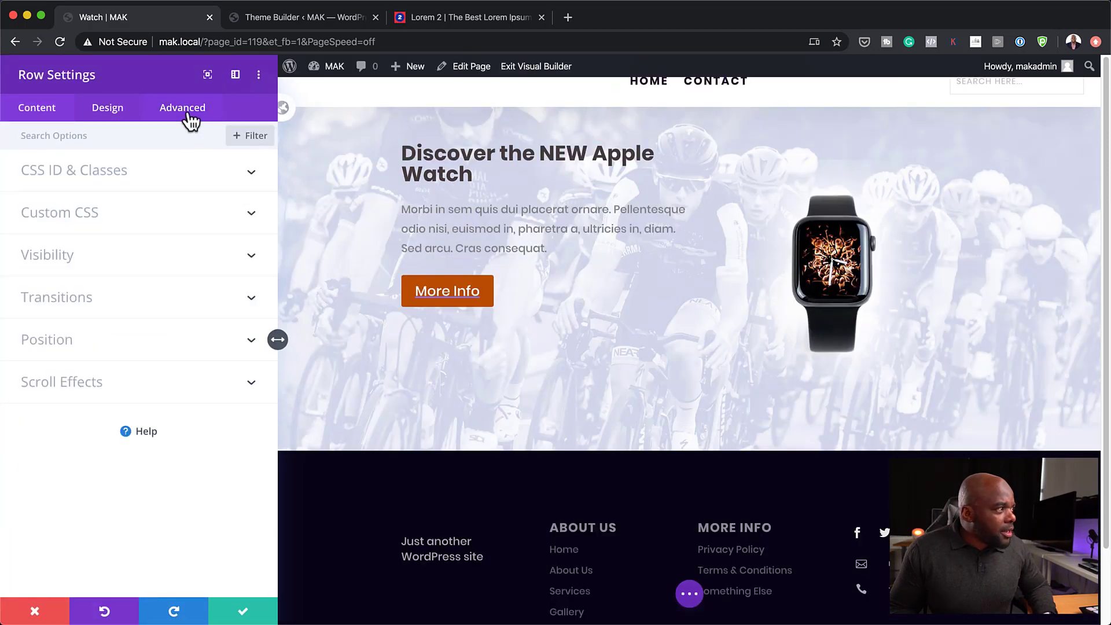
{"action": "left_click", "coordinate": [67, 212]}
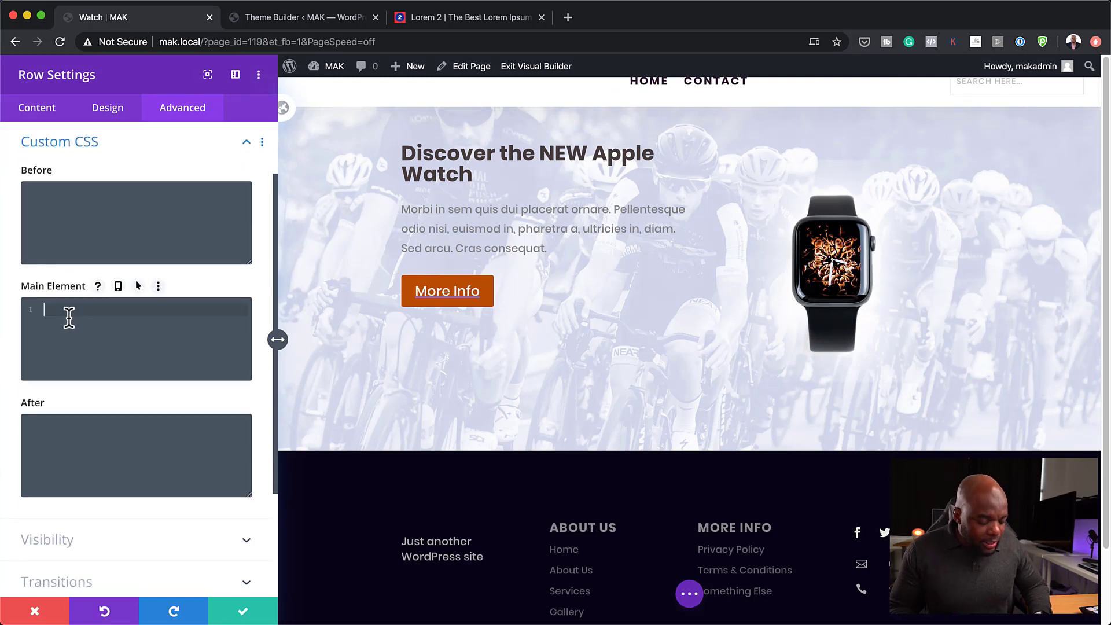
{"action": "type", "text": "align-items: center;"}
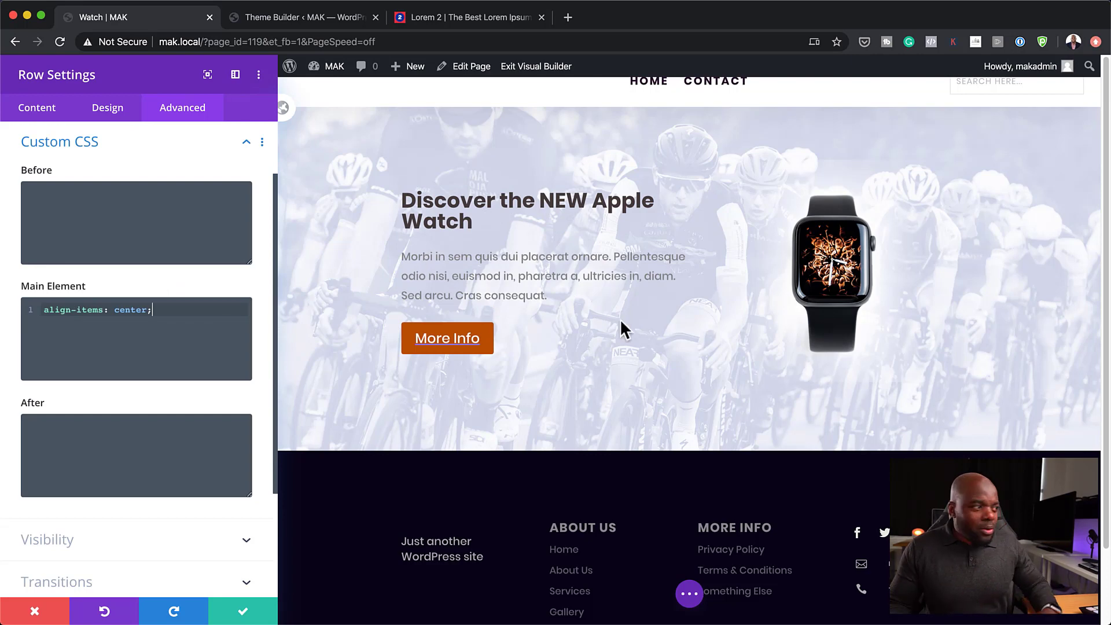
{"action": "left_click", "coordinate": [243, 612]}
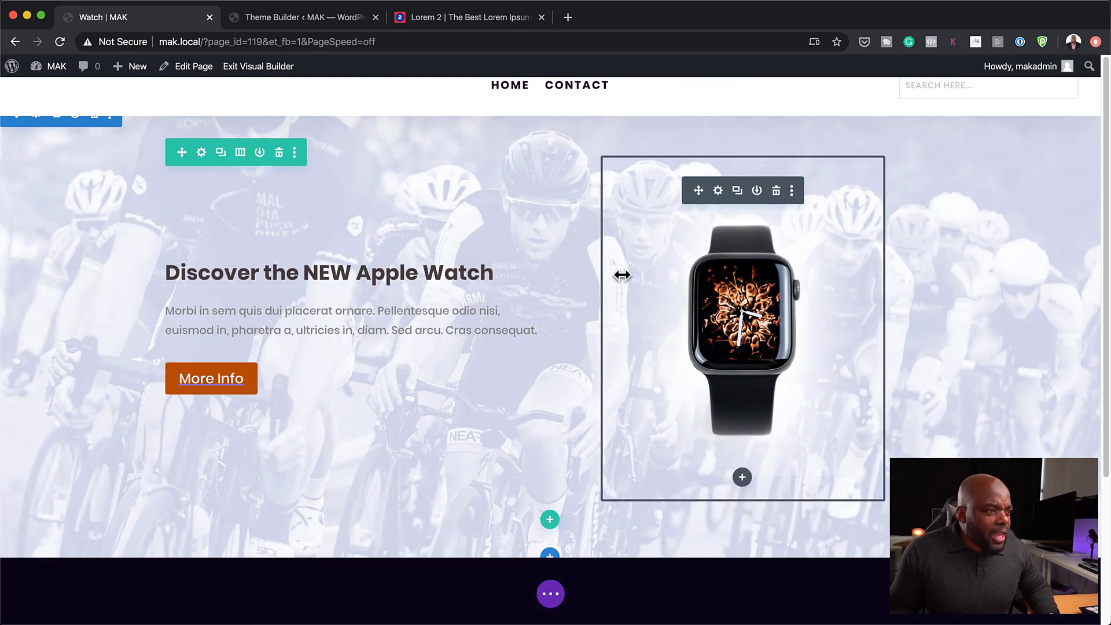
Step: Switch Force Fullwidth to YES for the watch image under Design > Sizing
{"action": "left_click", "coordinate": [720, 193]}
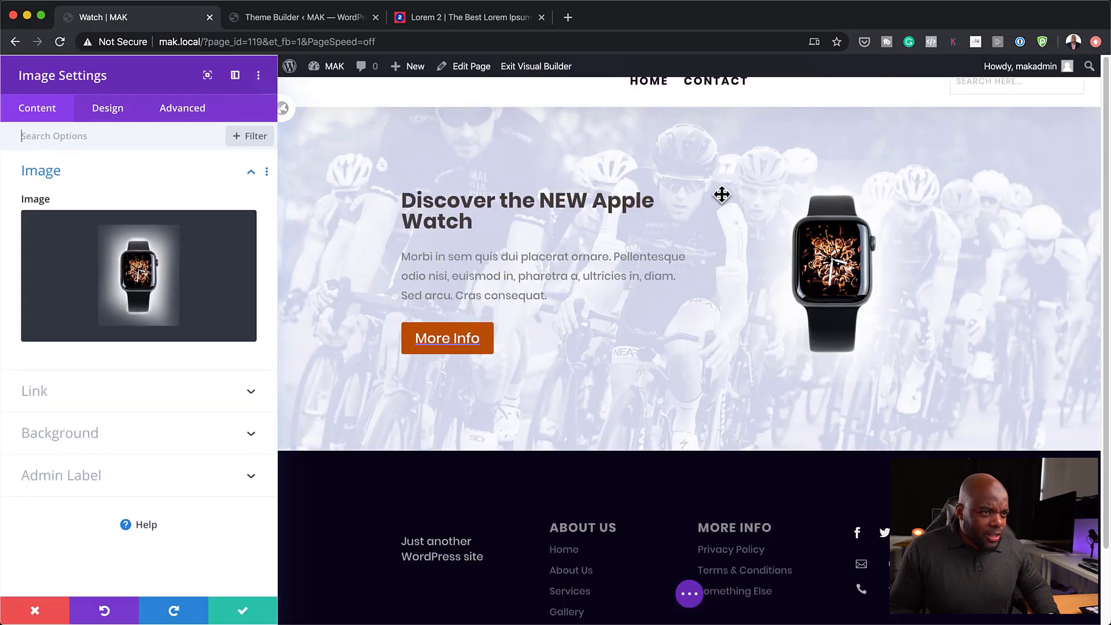
{"action": "left_click", "coordinate": [107, 110]}
{"action": "left_click", "coordinate": [66, 175]}
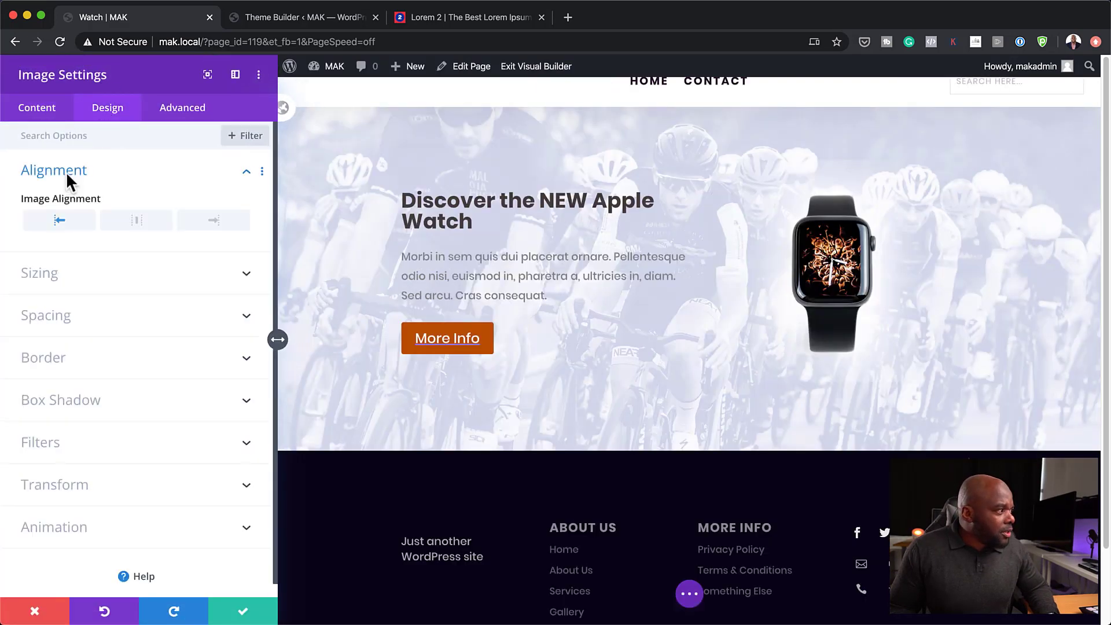
{"action": "left_click", "coordinate": [35, 276]}
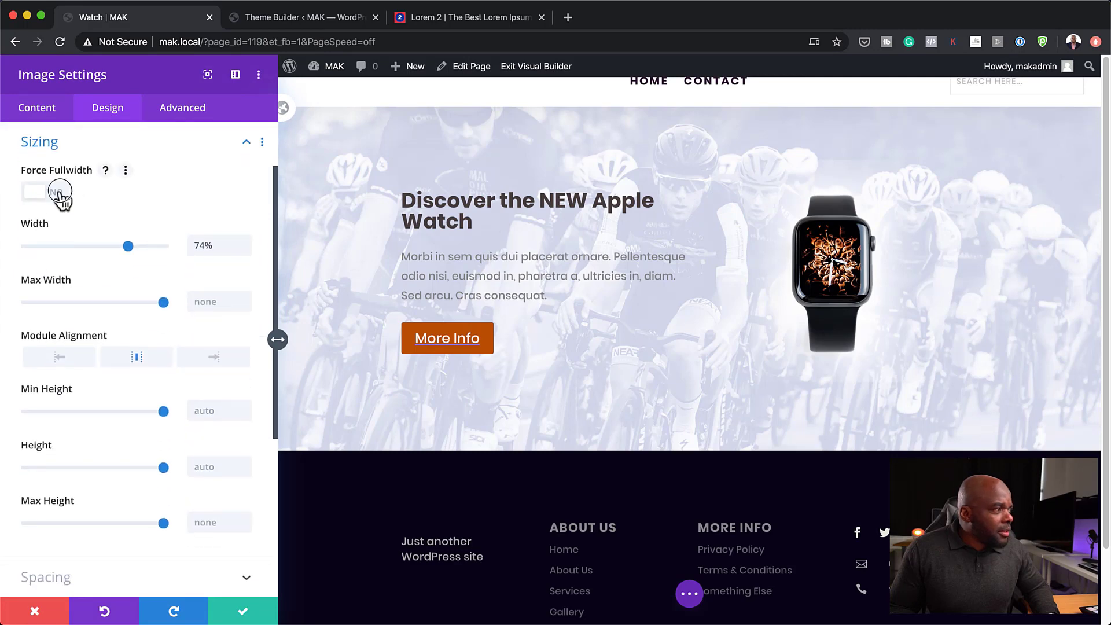
{"action": "left_click", "coordinate": [60, 194]}
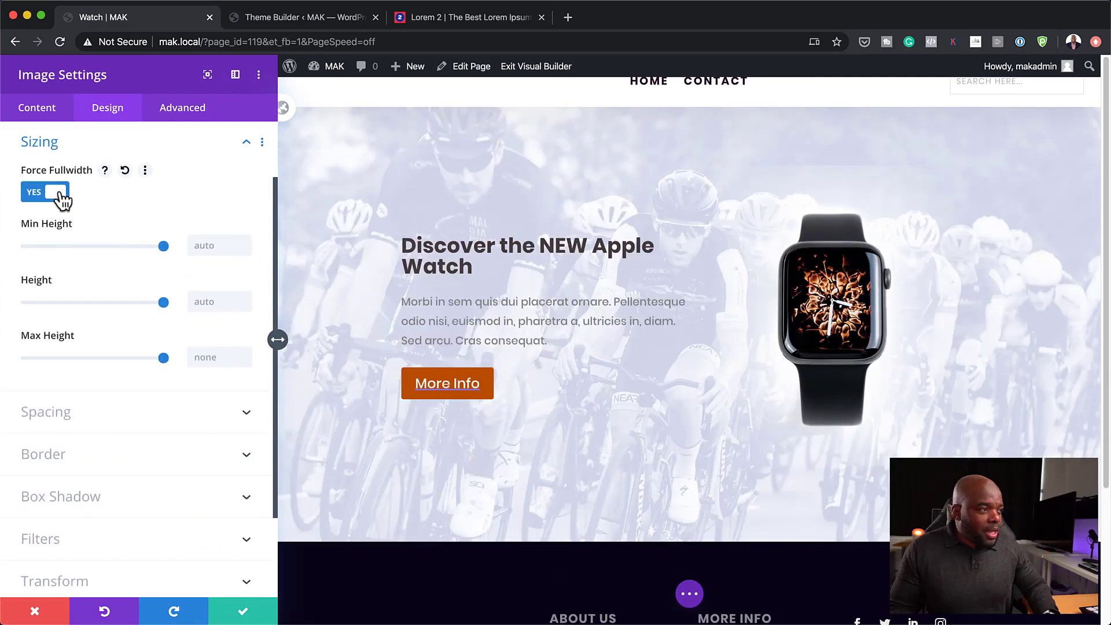
Step: Save the full-width watch image, then reopen its sizing and keep Min Height at auto
{"action": "left_click", "coordinate": [243, 614]}
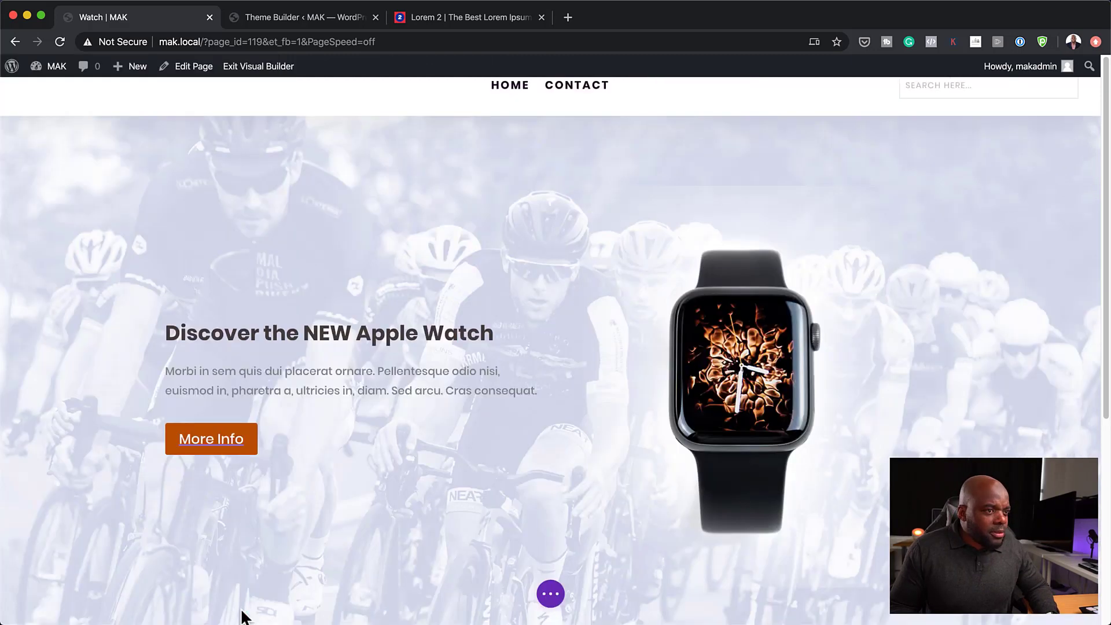
{"action": "scroll", "coordinate": [1042, 421], "scroll_direction": "down", "scroll_amount": 1}
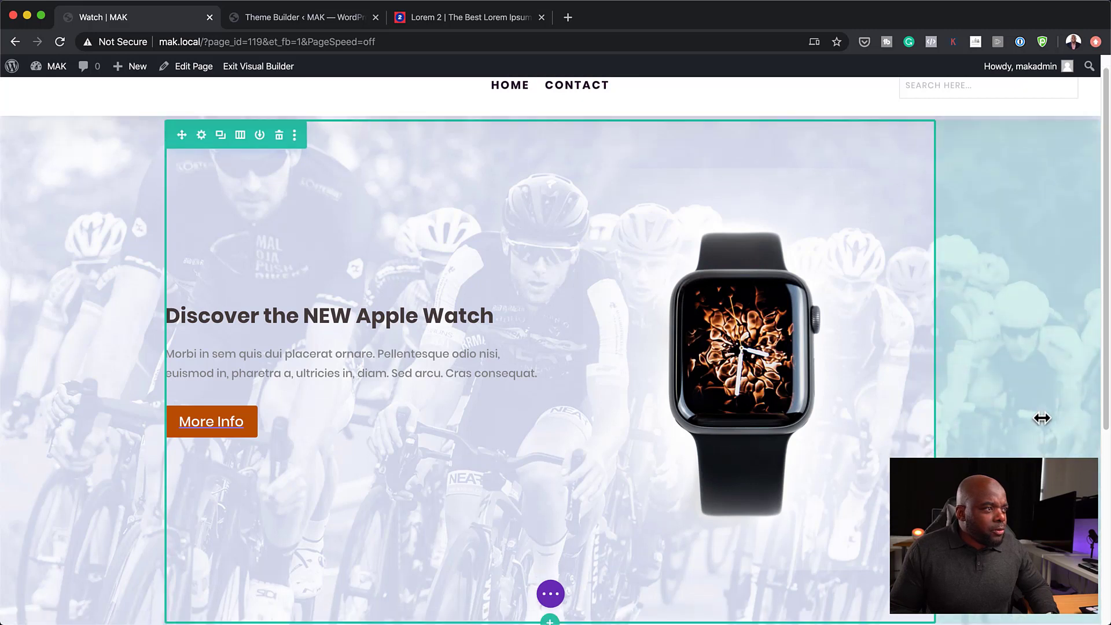
{"action": "mouse_move", "coordinate": [718, 173]}
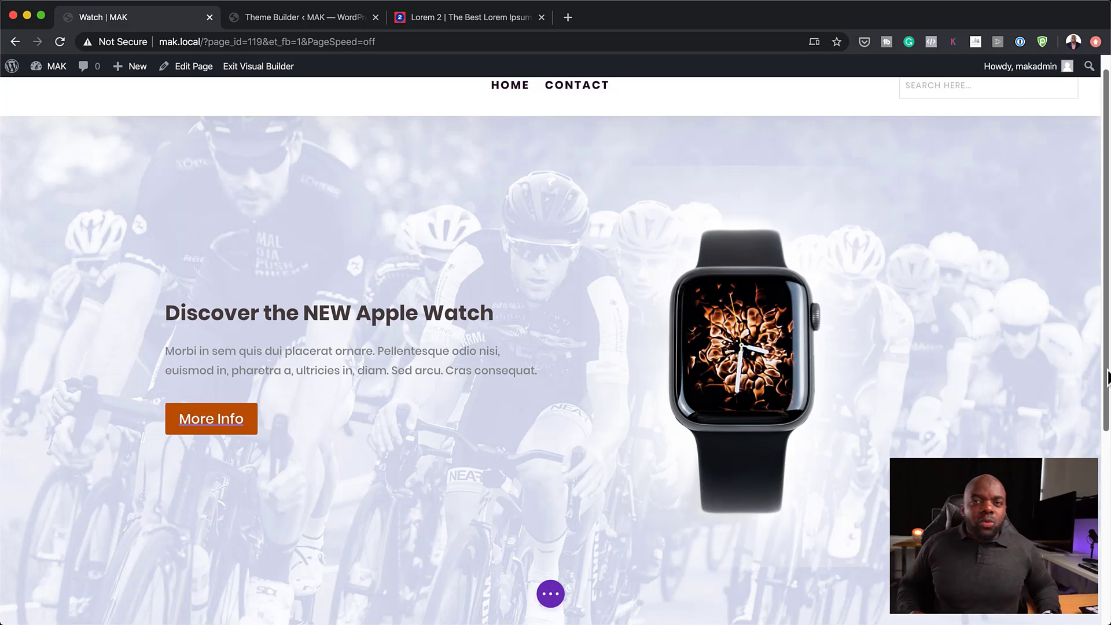
{"action": "mouse_move", "coordinate": [850, 384]}
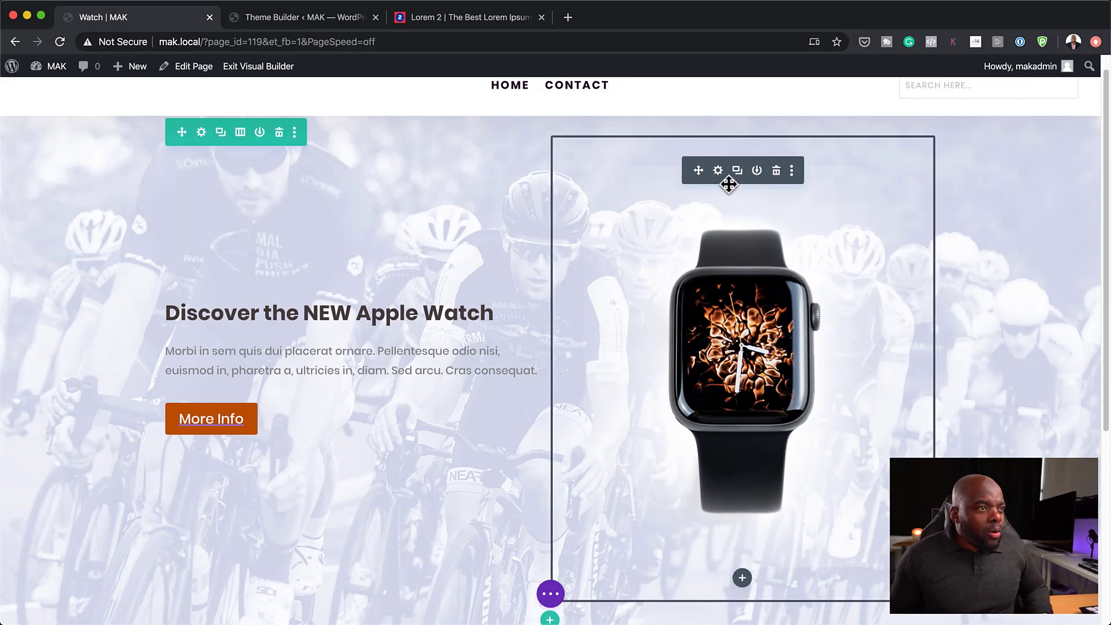
{"action": "left_click", "coordinate": [718, 170]}
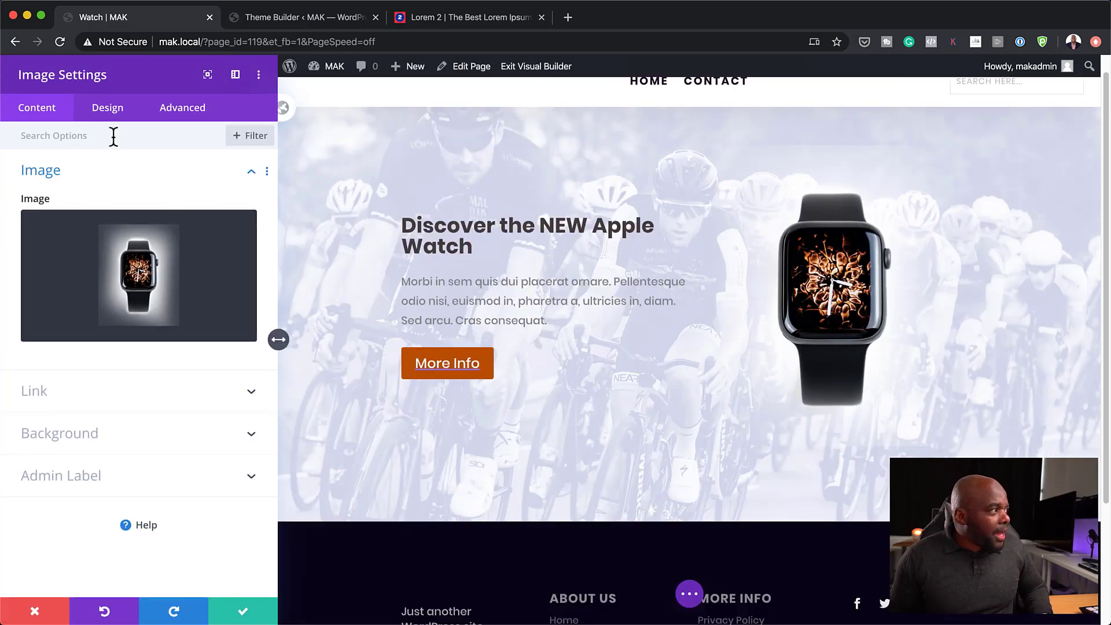
{"action": "left_click", "coordinate": [123, 115]}
{"action": "left_click", "coordinate": [91, 219]}
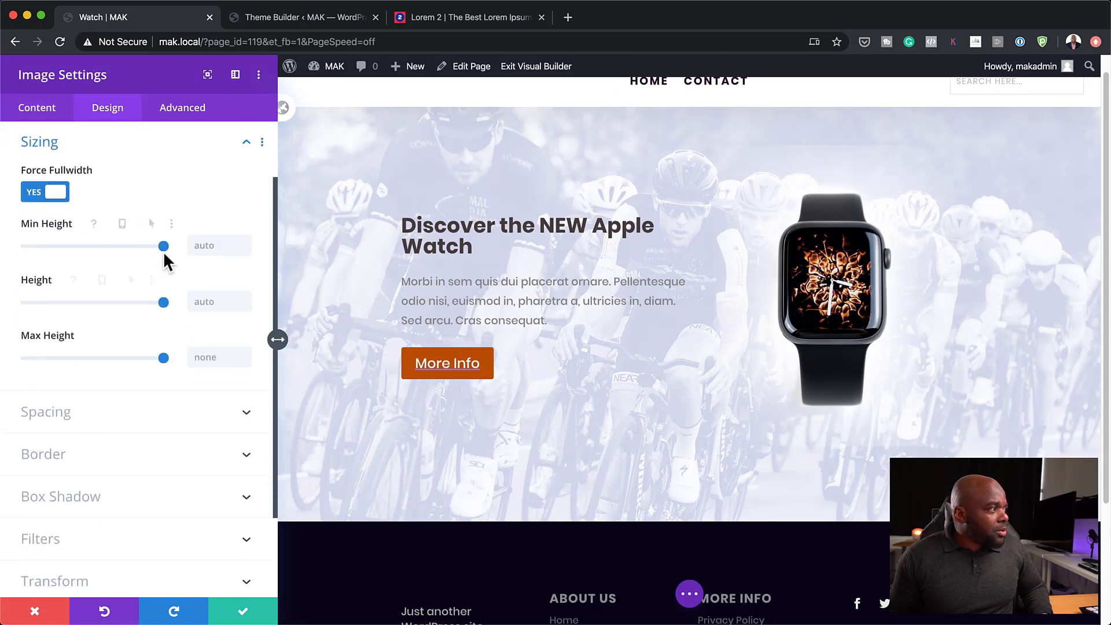
{"action": "left_click_drag", "start_coordinate": [162, 249], "coordinate": [118, 265]}
{"action": "left_click", "coordinate": [145, 224]}
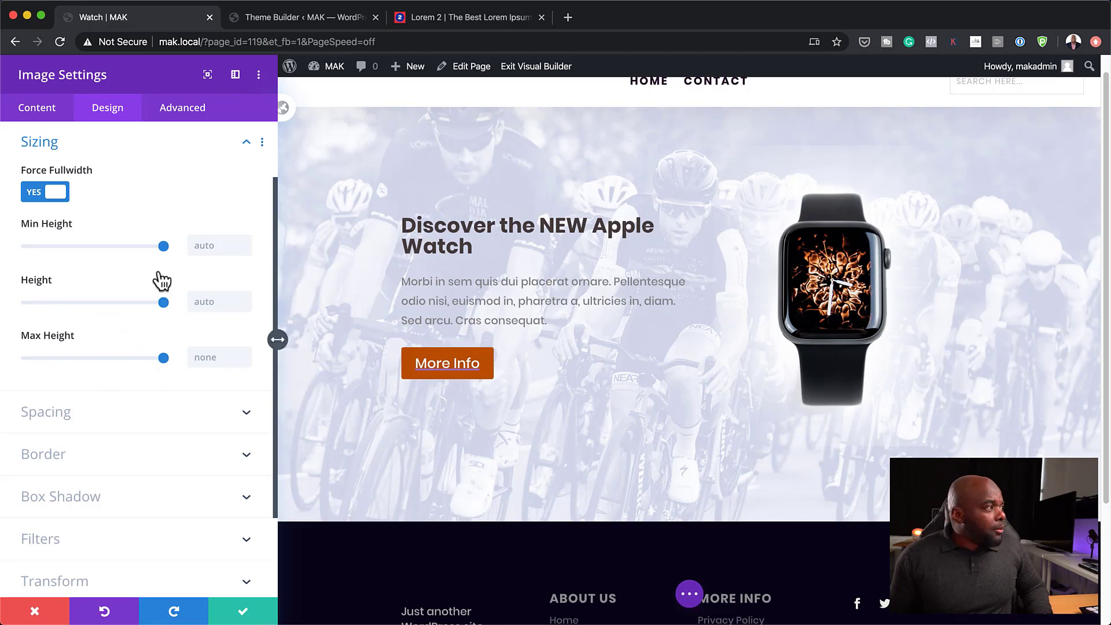
Step: Save the image settings and set the body paragraph text colour to #2b2b2d
{"action": "left_click", "coordinate": [244, 612]}
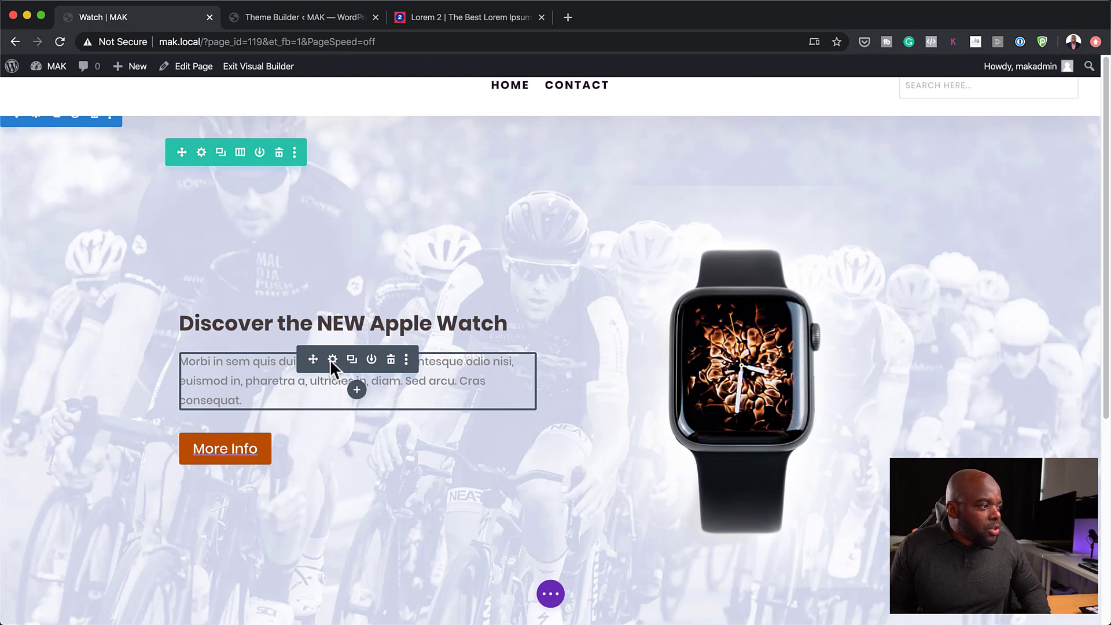
{"action": "left_click", "coordinate": [332, 359]}
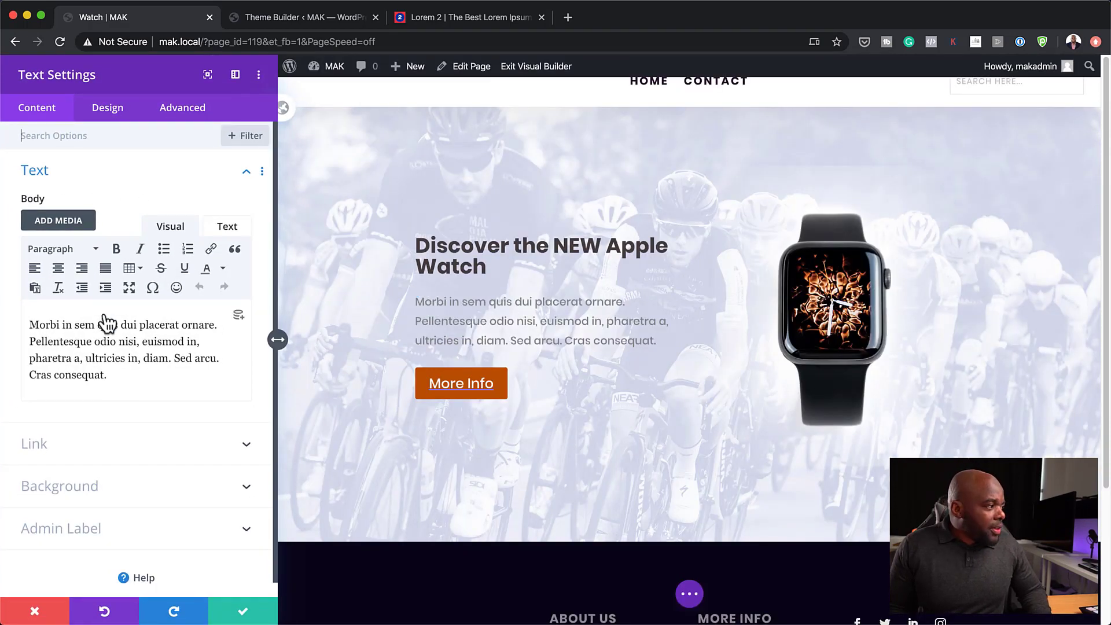
{"action": "left_click", "coordinate": [108, 110]}
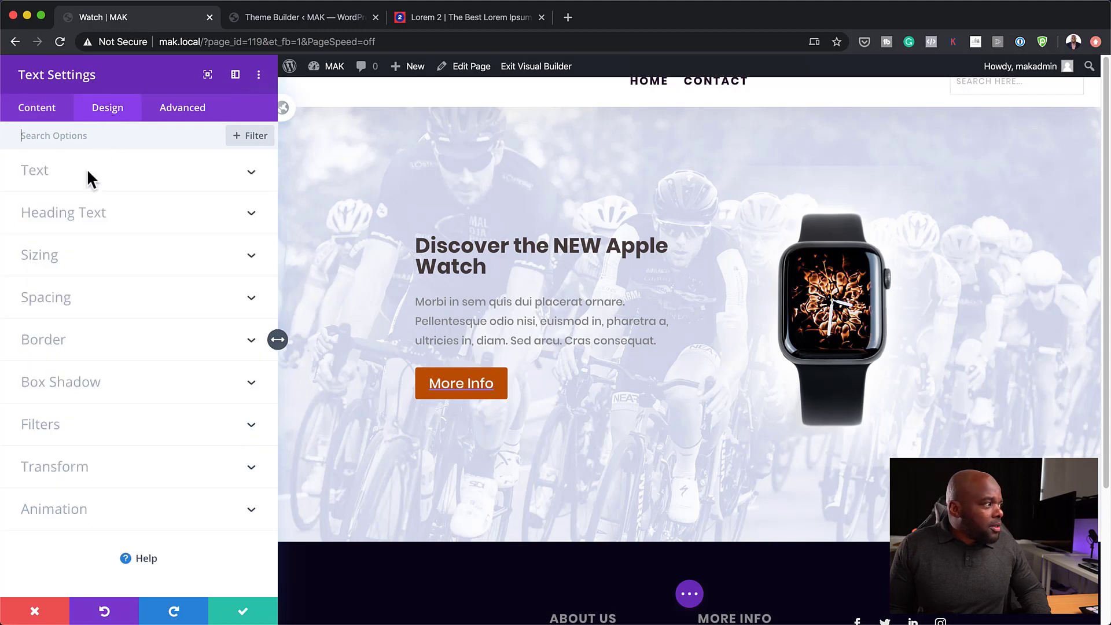
{"action": "left_click", "coordinate": [46, 174]}
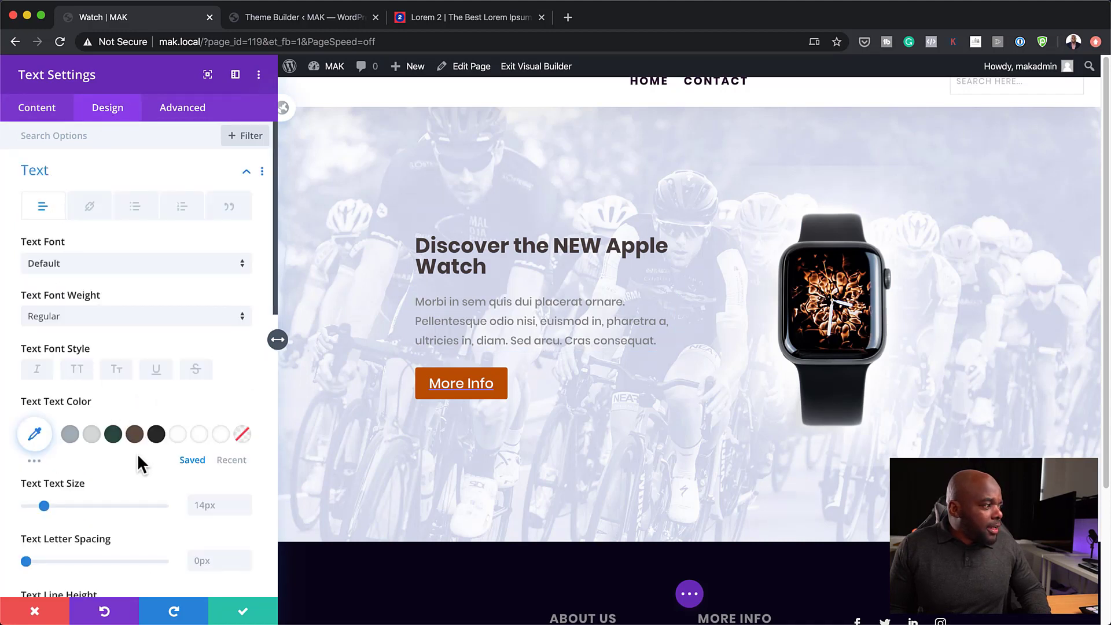
{"action": "left_click", "coordinate": [157, 434]}
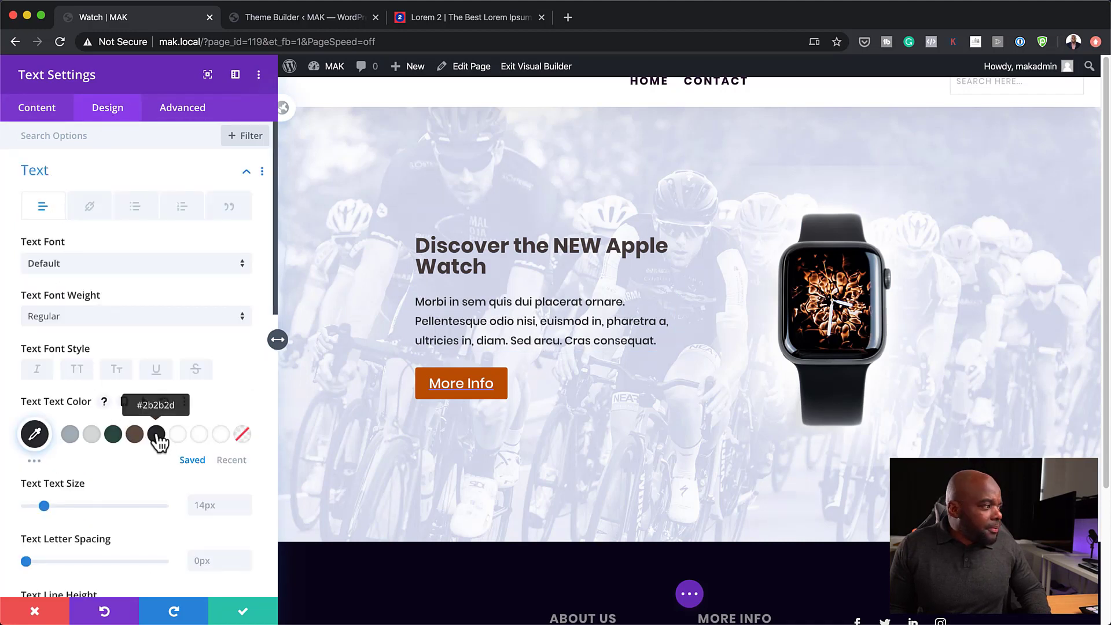
Step: Make the body text Bold at 22px text size
{"action": "left_click", "coordinate": [67, 321]}
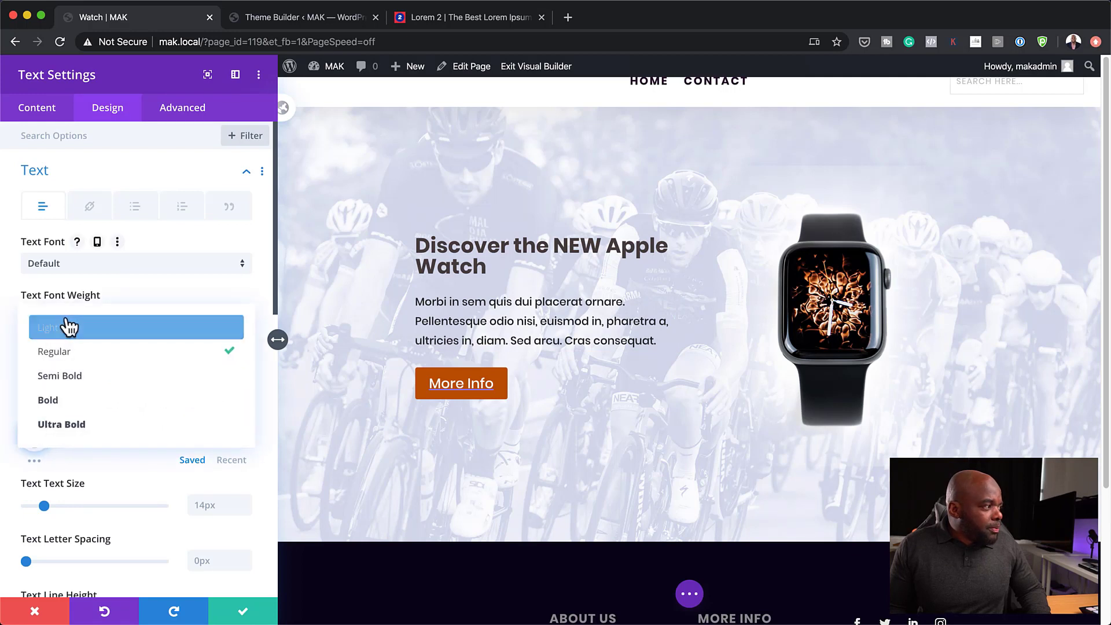
{"action": "left_click", "coordinate": [85, 375]}
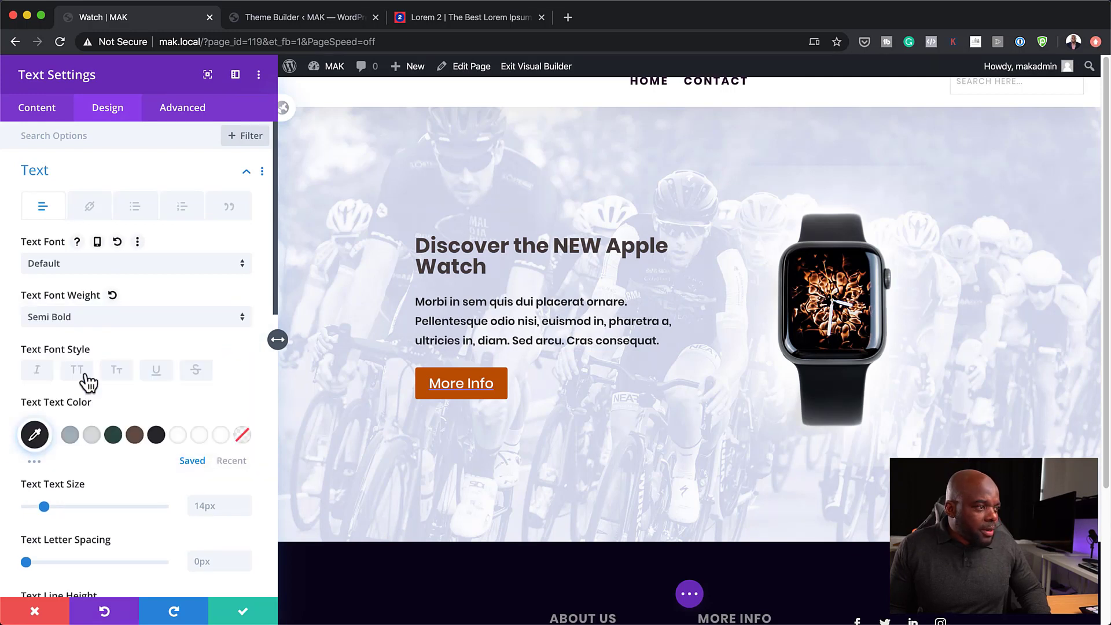
{"action": "left_click", "coordinate": [71, 317]}
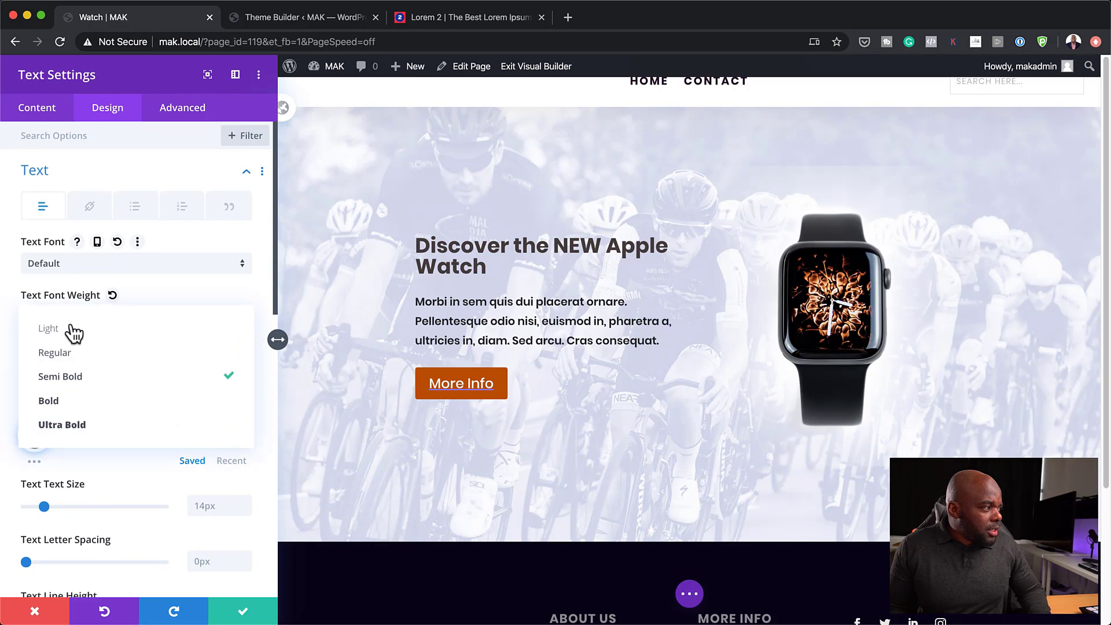
{"action": "left_click", "coordinate": [88, 407]}
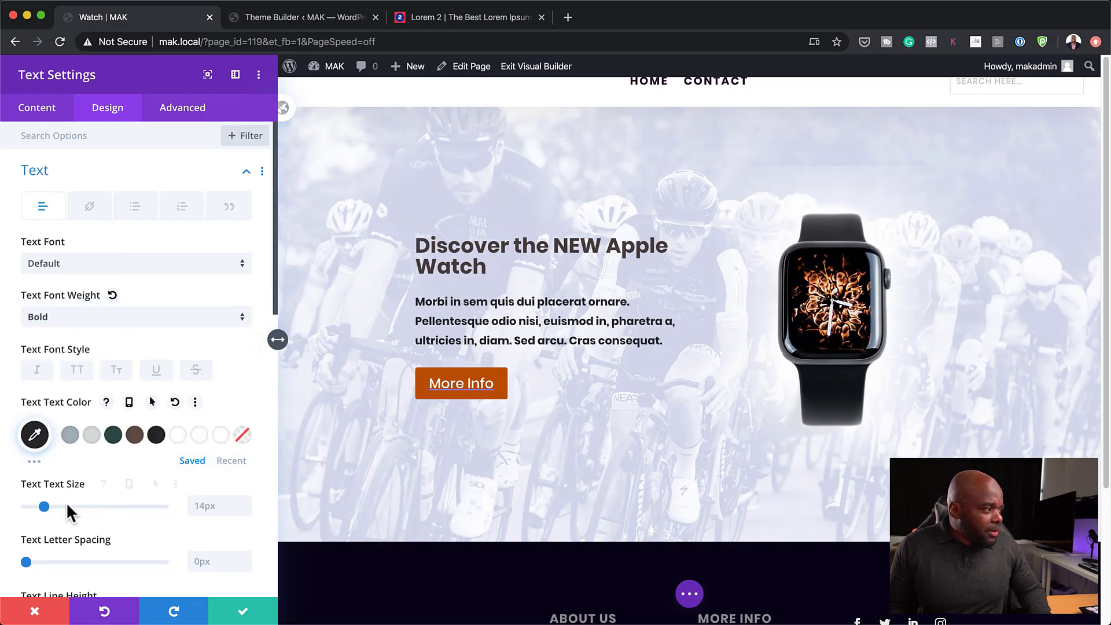
{"action": "left_click_drag", "start_coordinate": [44, 507], "coordinate": [58, 514]}
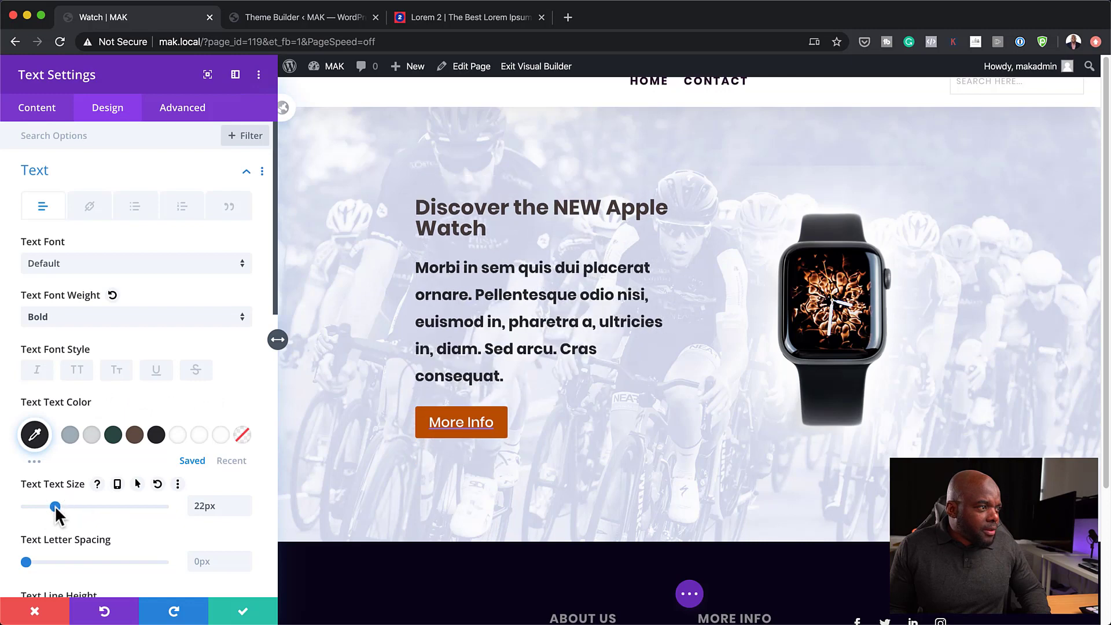
Step: Tighten the body text line height to 1.5em
{"action": "scroll", "coordinate": [109, 495], "scroll_direction": "down", "scroll_amount": 3}
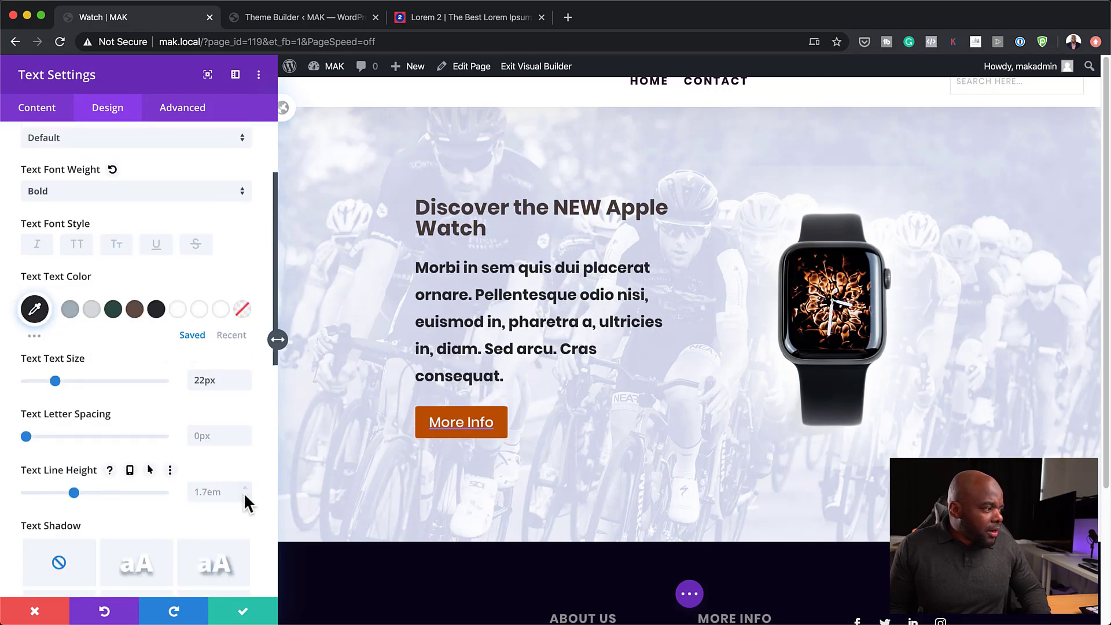
{"action": "left_click", "coordinate": [205, 492]}
{"action": "left_click", "coordinate": [245, 486]}
{"action": "left_click", "coordinate": [245, 492]}
{"action": "left_click", "coordinate": [245, 495]}
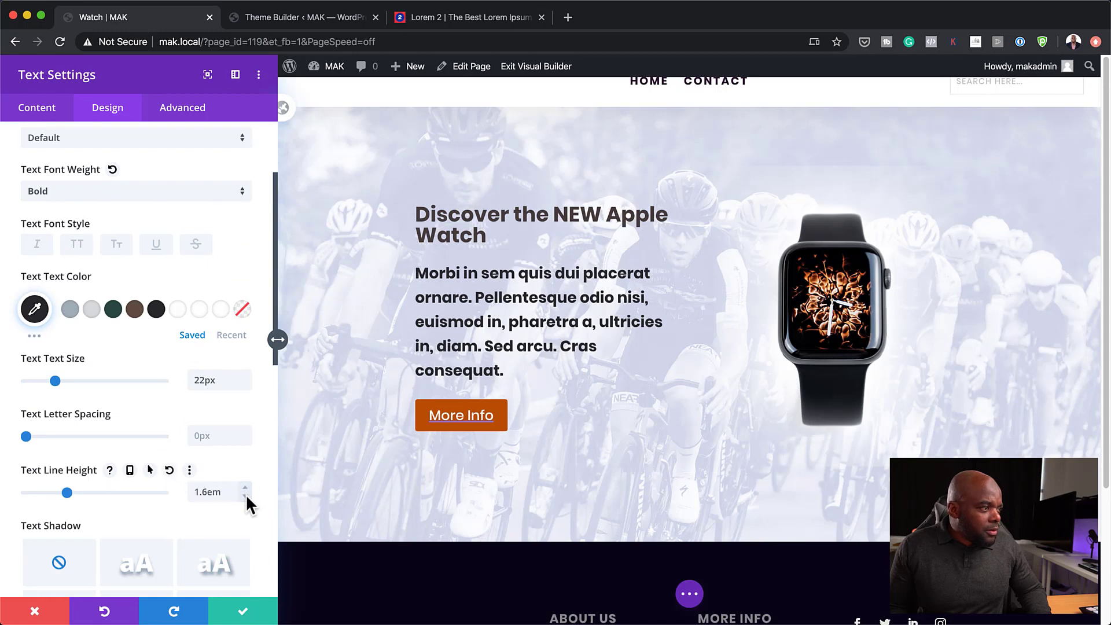
{"action": "left_click", "coordinate": [245, 494]}
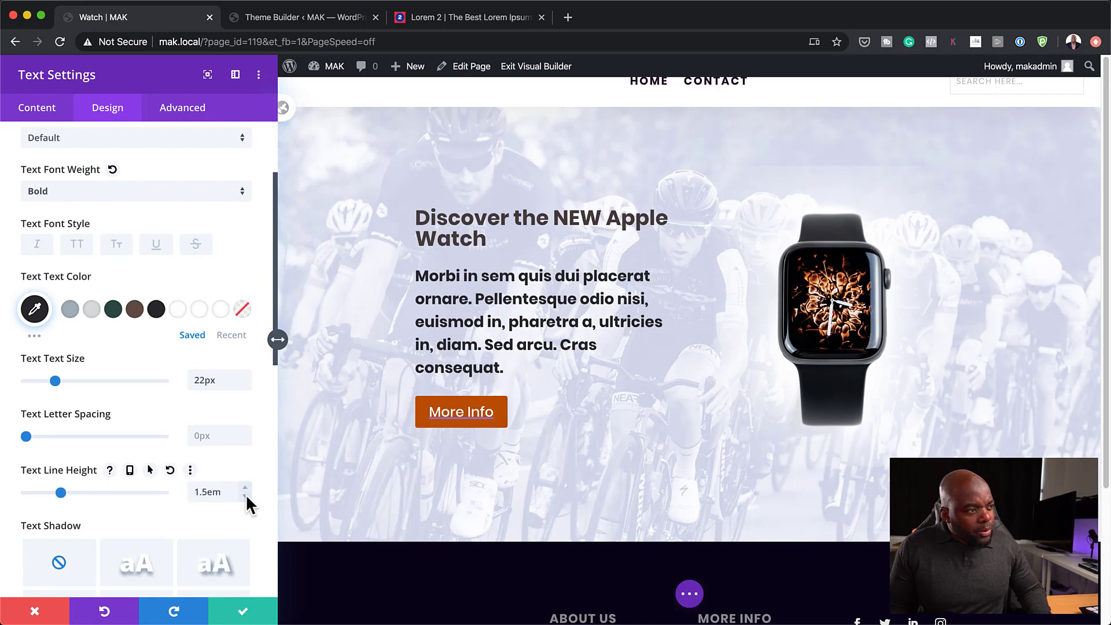
Step: Save the body text, then set the heading text to uppercase in its design settings
{"action": "left_click", "coordinate": [243, 614]}
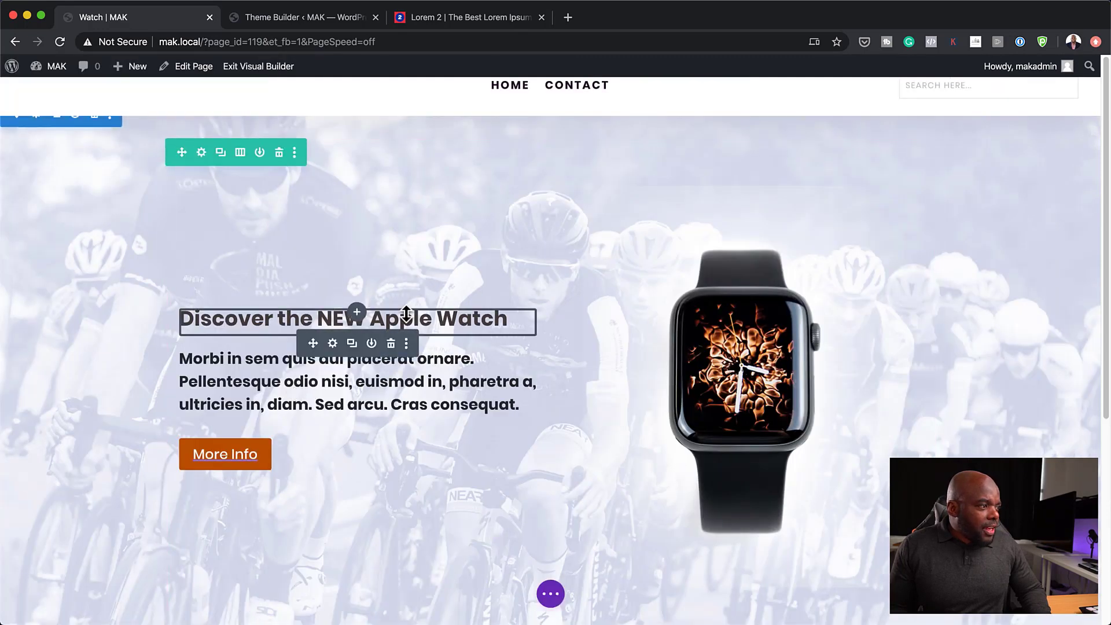
{"action": "left_click", "coordinate": [332, 344]}
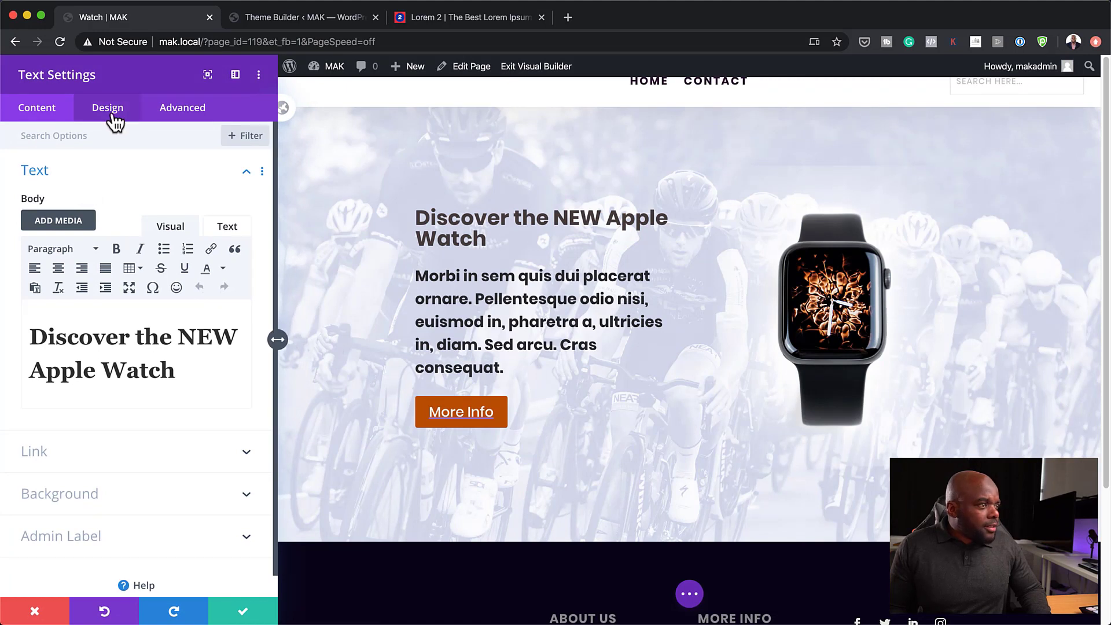
{"action": "left_click", "coordinate": [115, 120]}
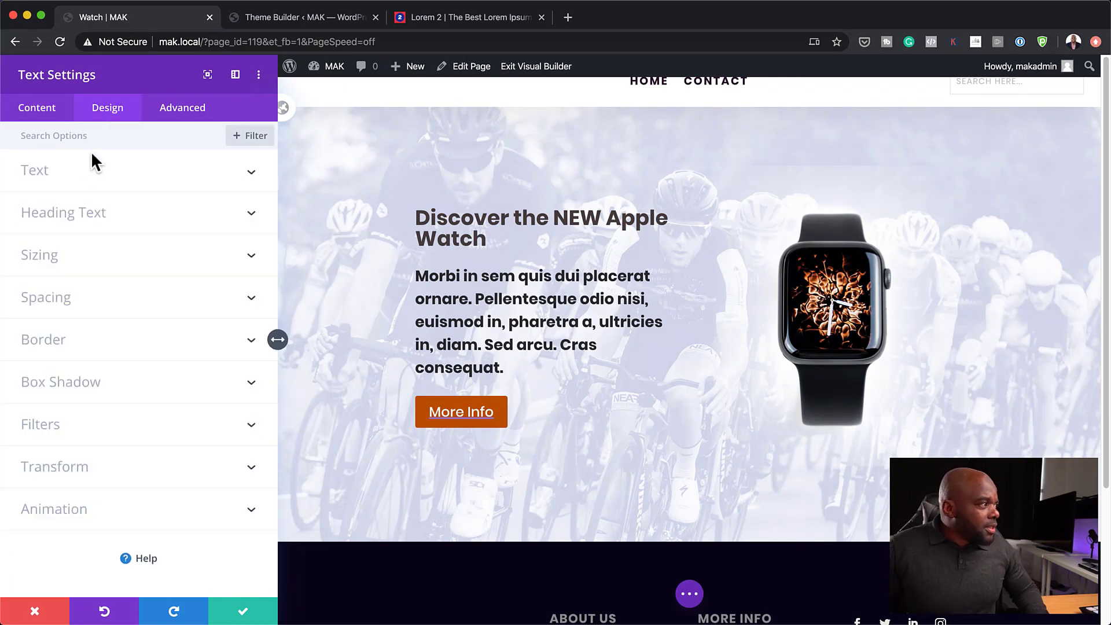
{"action": "left_click", "coordinate": [94, 214]}
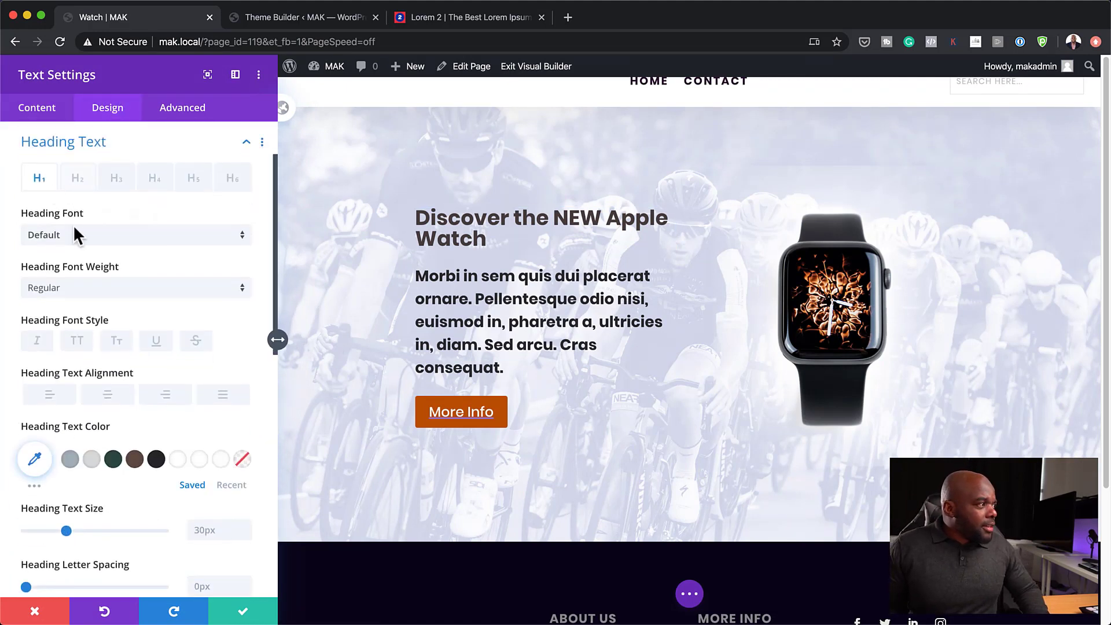
{"action": "left_click", "coordinate": [77, 341]}
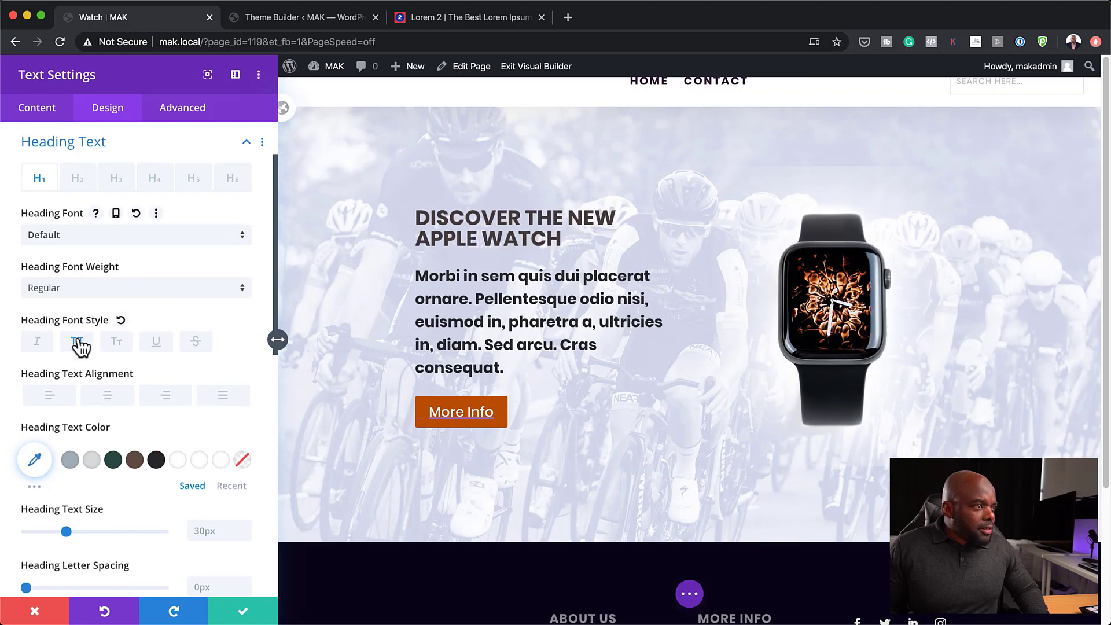
Step: Make the heading Ultra Bold, 47px, dark #2b2b2d, with a 1.2em line height
{"action": "scroll", "coordinate": [221, 571], "scroll_direction": "down", "scroll_amount": 3}
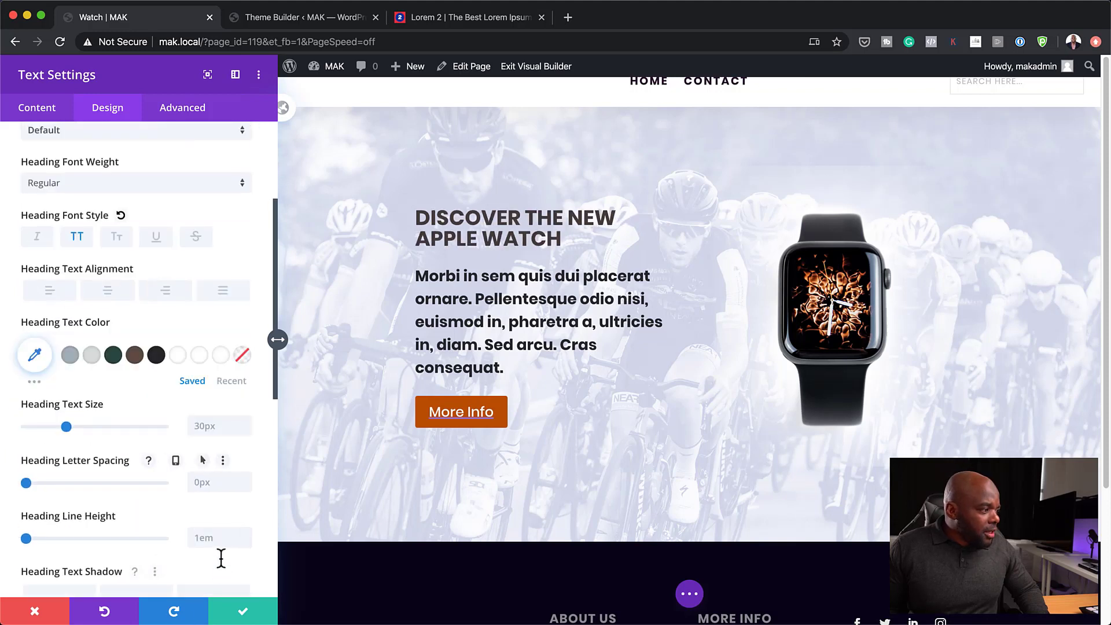
{"action": "left_click", "coordinate": [219, 537]}
{"action": "key", "text": "Up"}
{"action": "key", "text": "Up"}
{"action": "key", "text": "Up"}
{"action": "key", "text": "Up"}
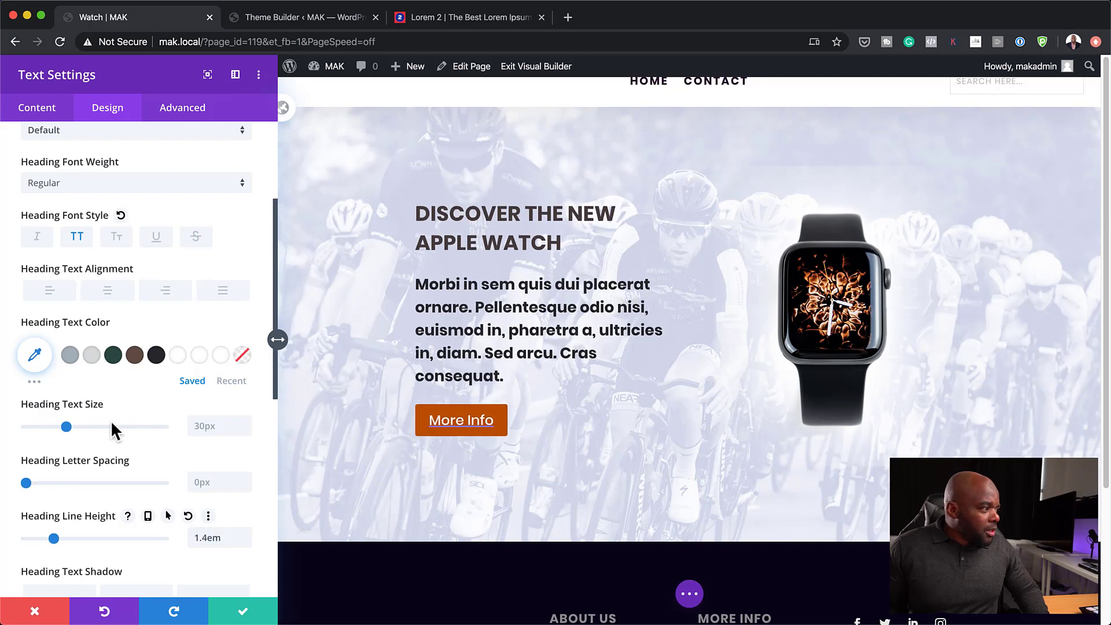
{"action": "left_click", "coordinate": [166, 186]}
{"action": "left_click", "coordinate": [141, 291]}
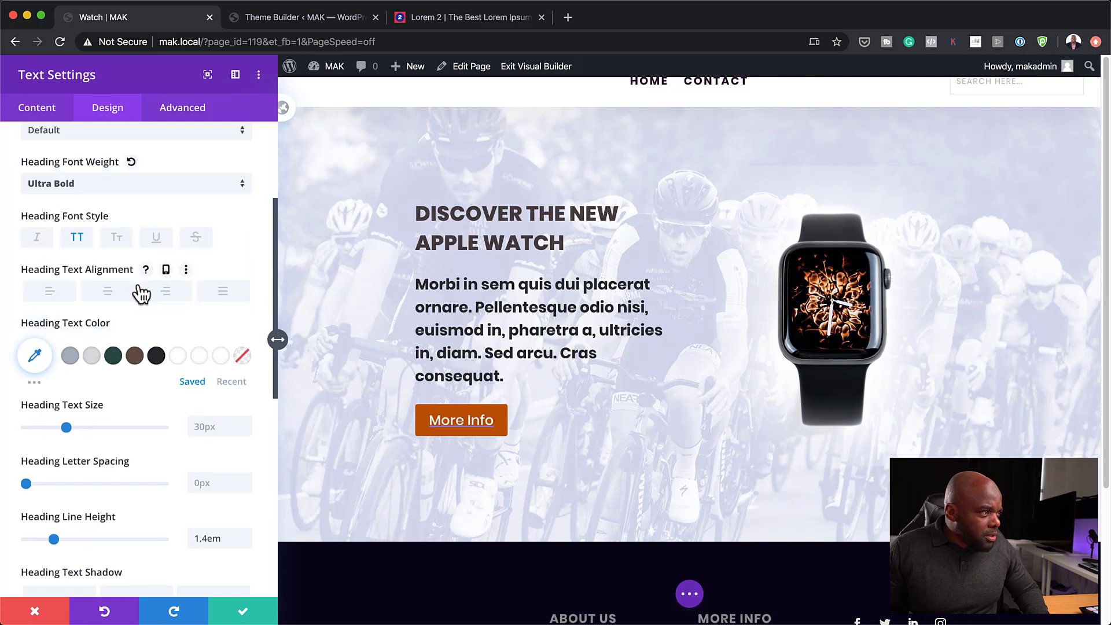
{"action": "left_click_drag", "start_coordinate": [68, 428], "coordinate": [85, 429]}
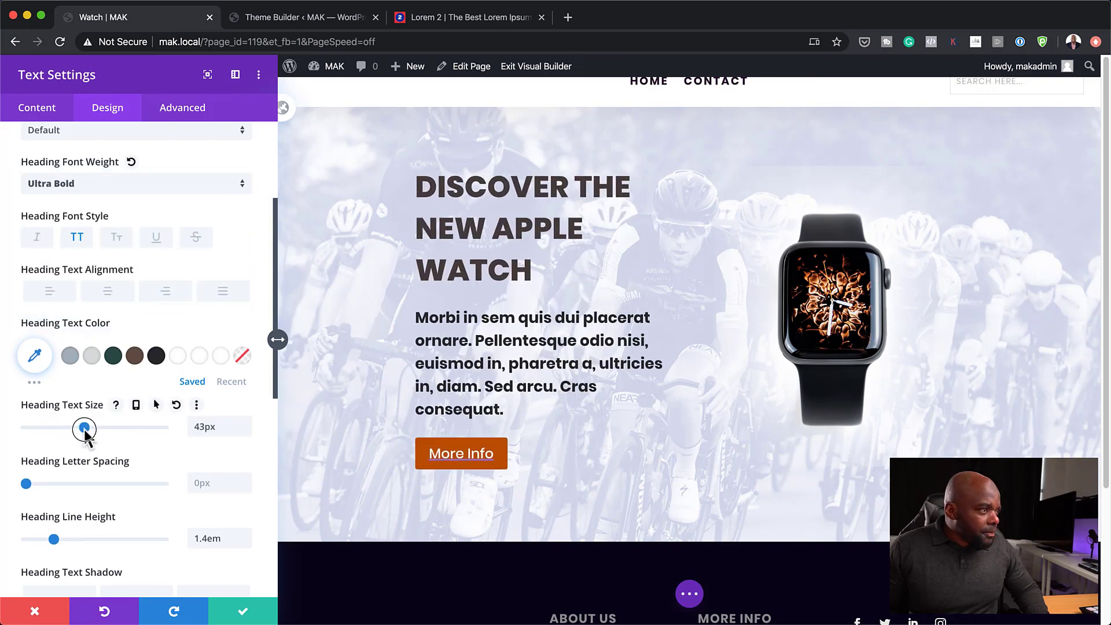
{"action": "left_click", "coordinate": [244, 543]}
{"action": "left_click", "coordinate": [245, 543]}
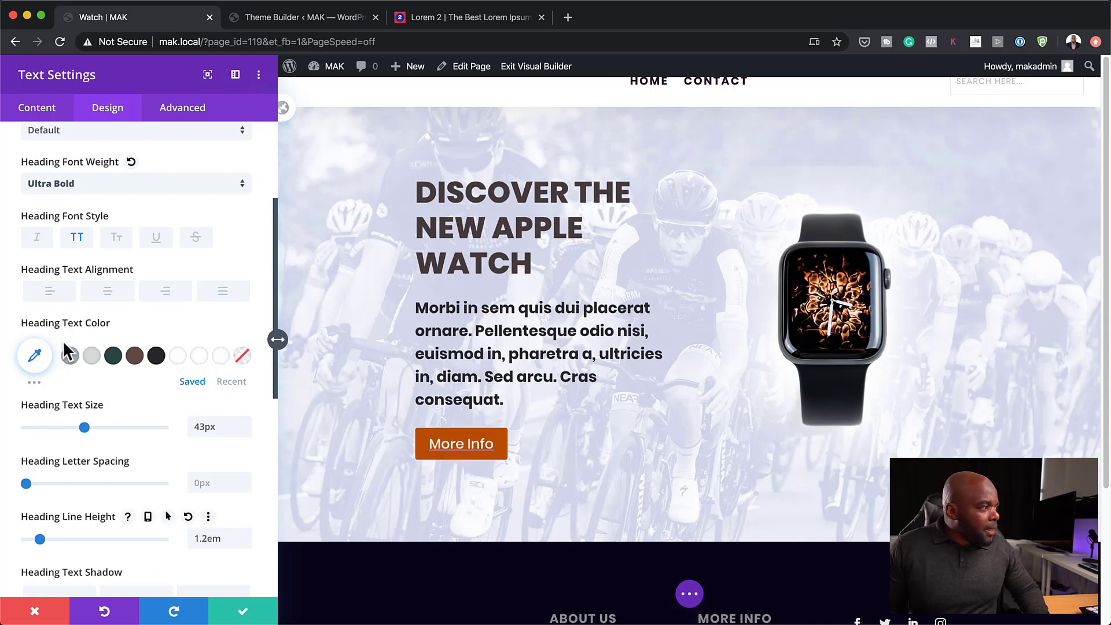
{"action": "left_click", "coordinate": [156, 355]}
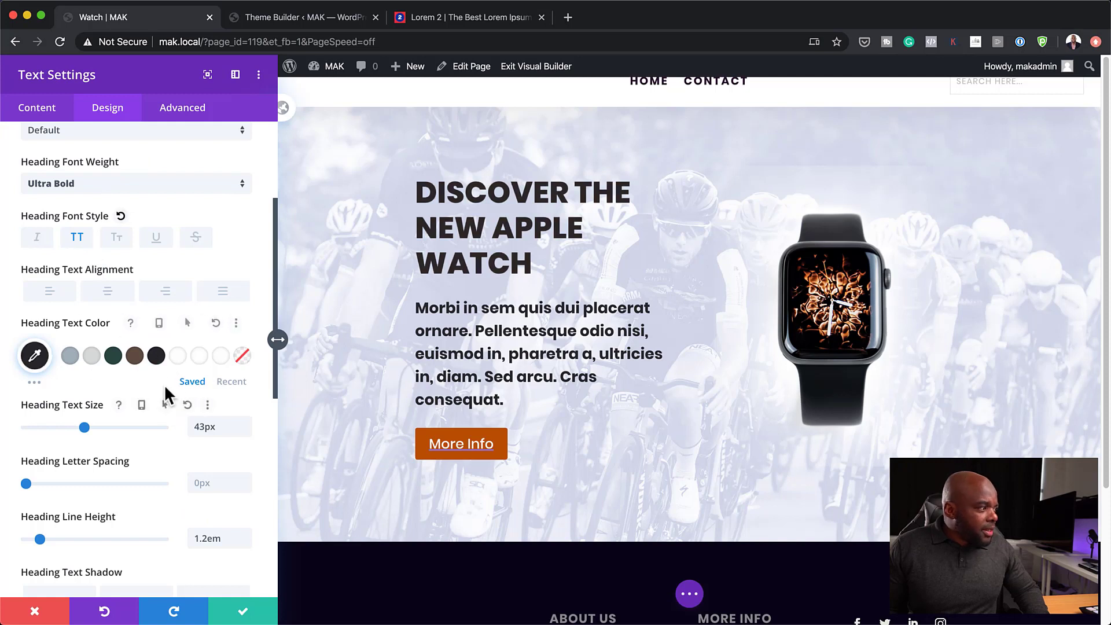
{"action": "left_click_drag", "start_coordinate": [81, 428], "coordinate": [90, 427]}
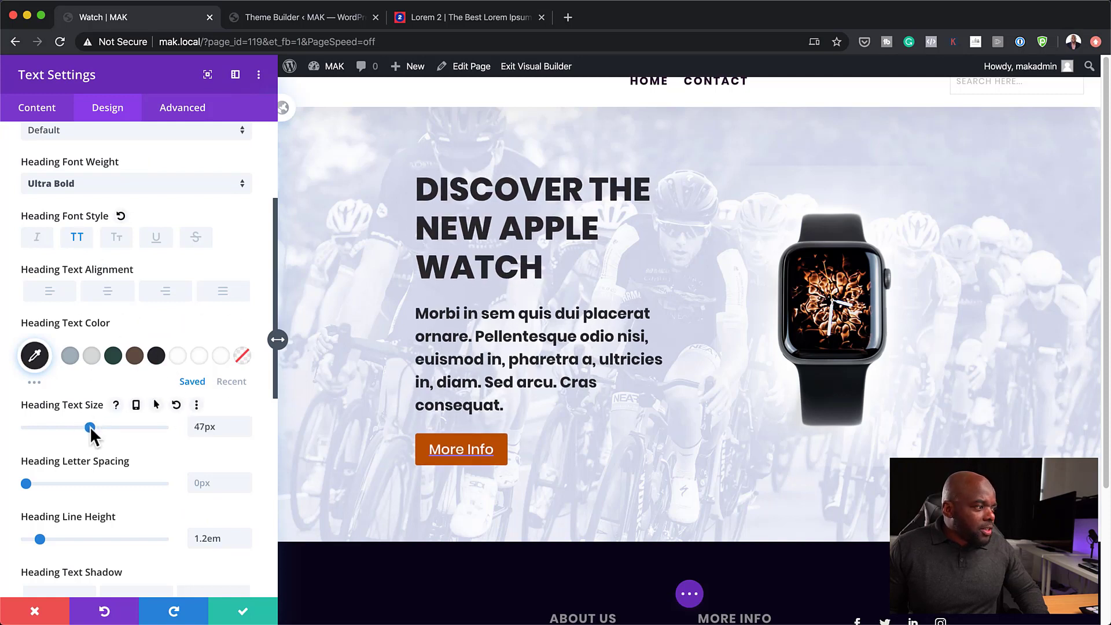
Step: Save the heading settings and exit the visual builder to view the finished page
{"action": "left_click", "coordinate": [246, 612]}
{"action": "scroll", "coordinate": [900, 333], "scroll_direction": "down", "scroll_amount": 1}
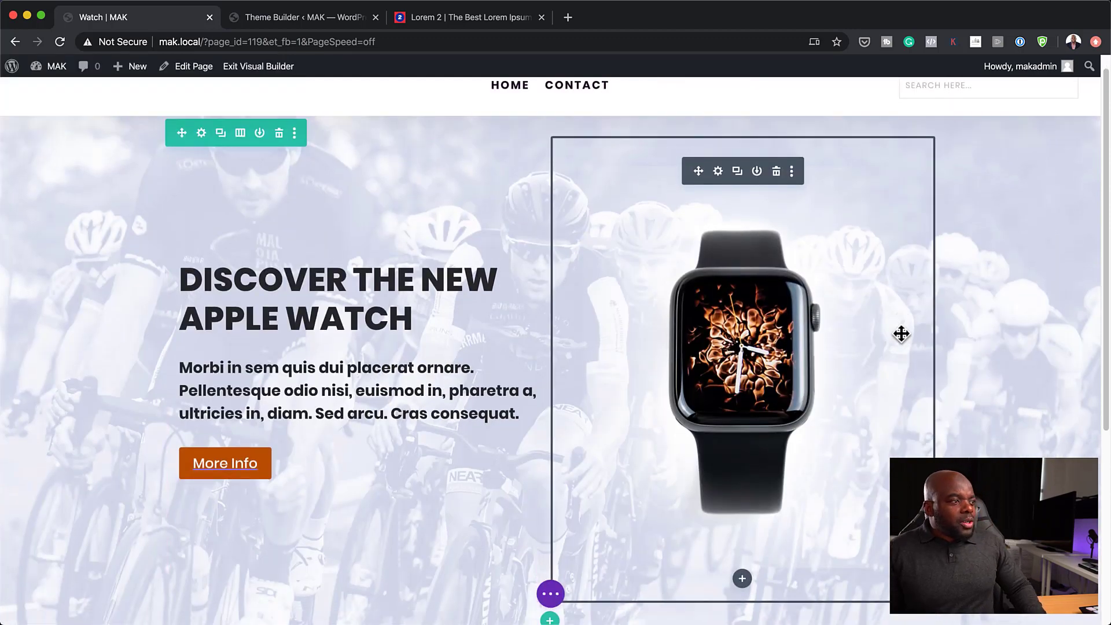
{"action": "scroll", "coordinate": [901, 334], "scroll_direction": "down", "scroll_amount": 1}
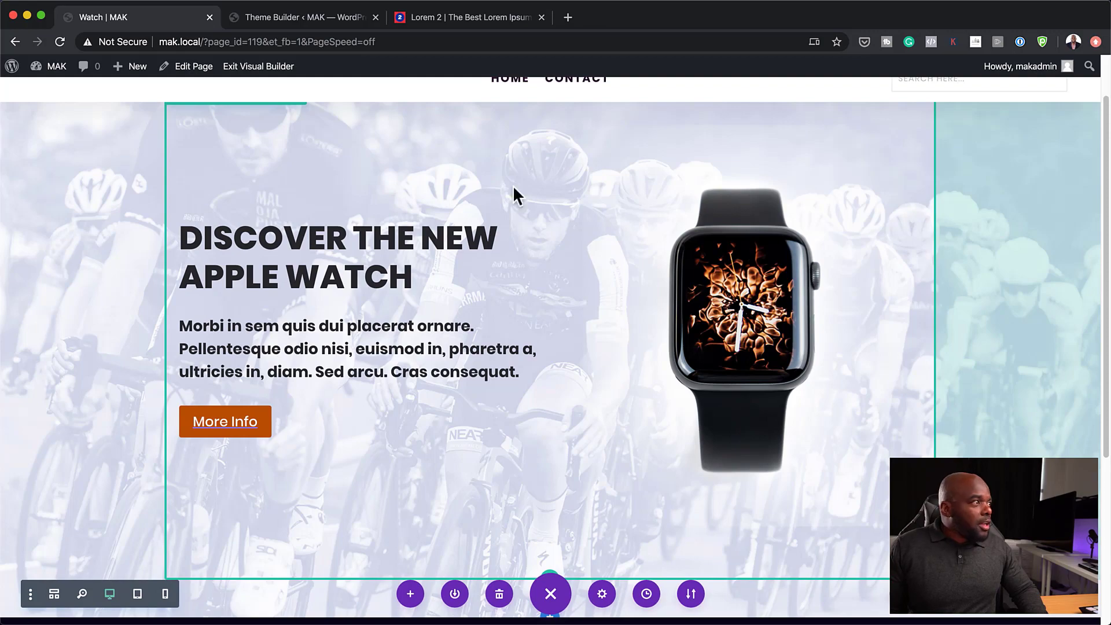
{"action": "left_click", "coordinate": [241, 68]}
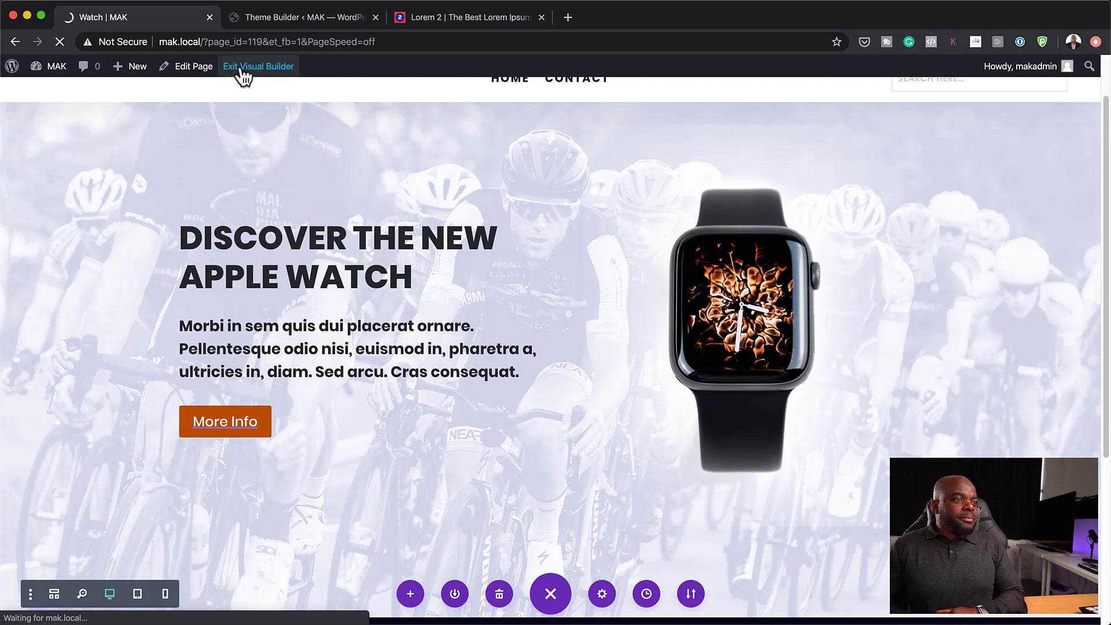